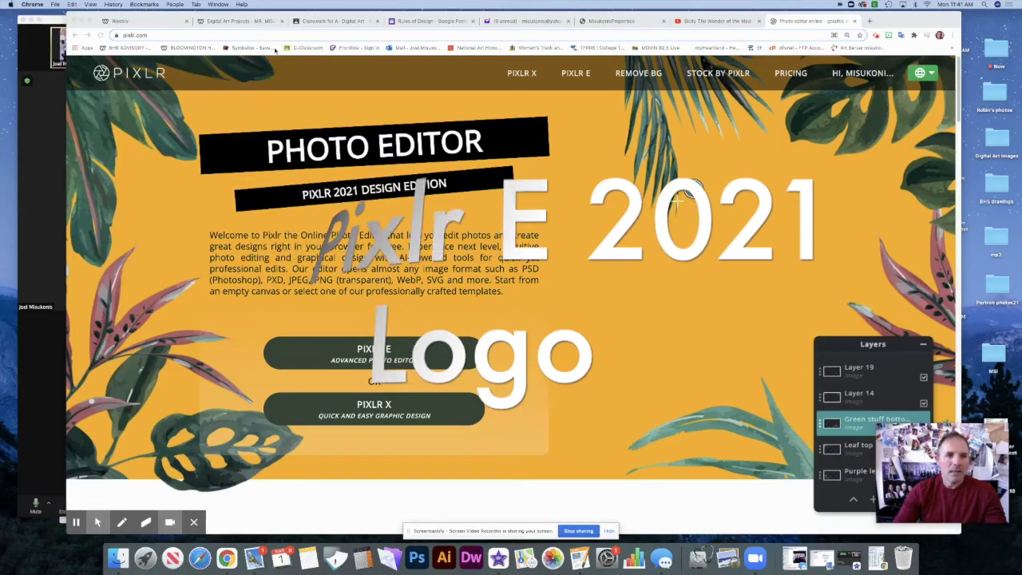
Step: Review the Assignment 3E logo instructions and examples on the Digital Art Projects page, and return to the Pixlr site
left_click(229, 26)
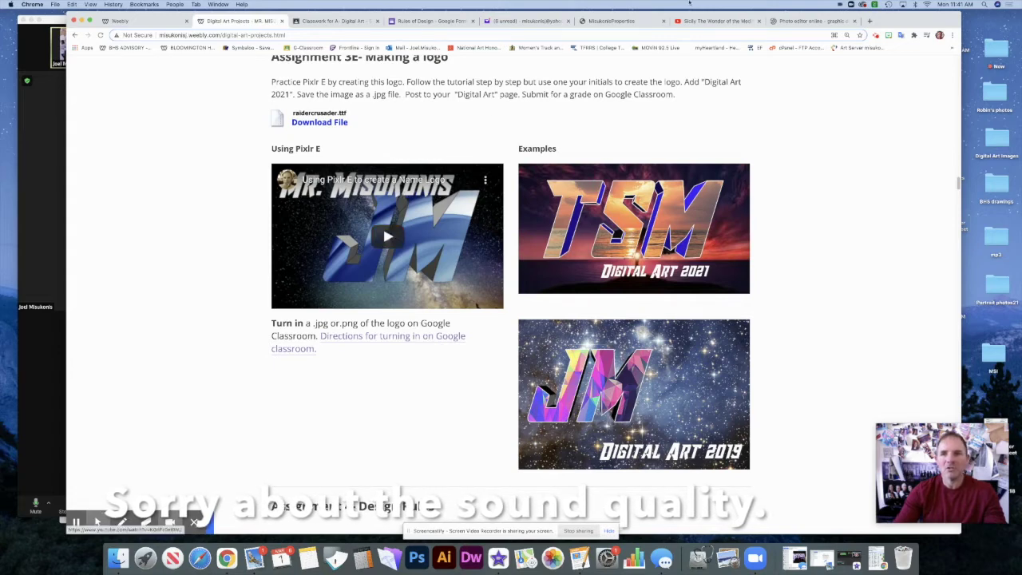
left_click(796, 22)
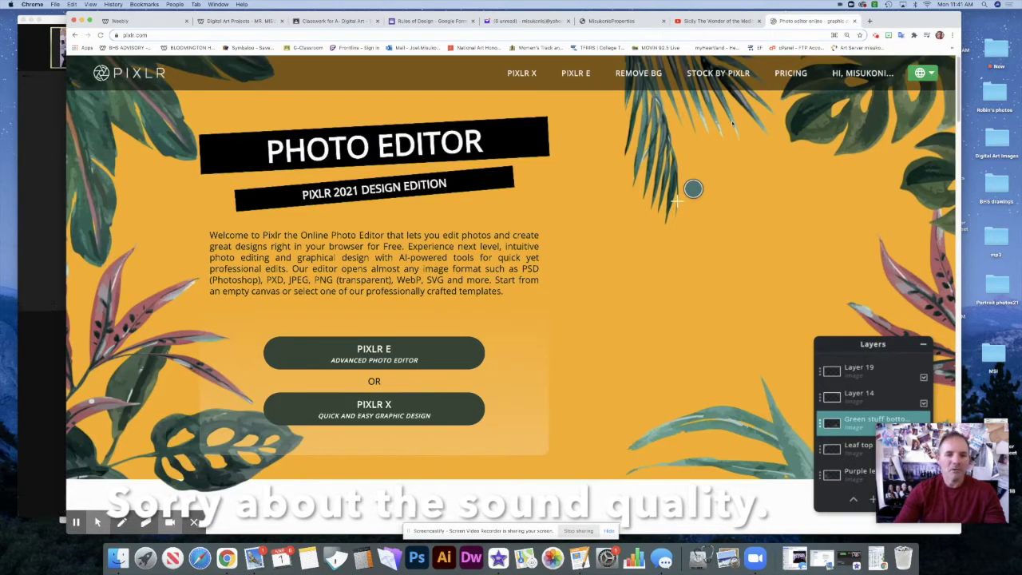
Step: Create a blank 1920 x 1080 image in Pixlr E named "Assignment 3E- Making a logo"
left_click(383, 352)
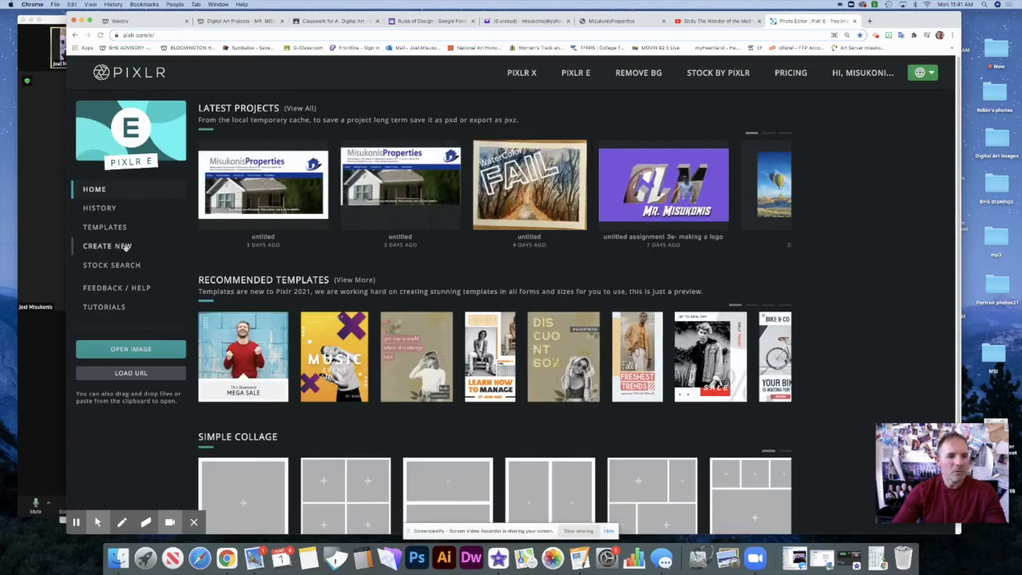
left_click(119, 246)
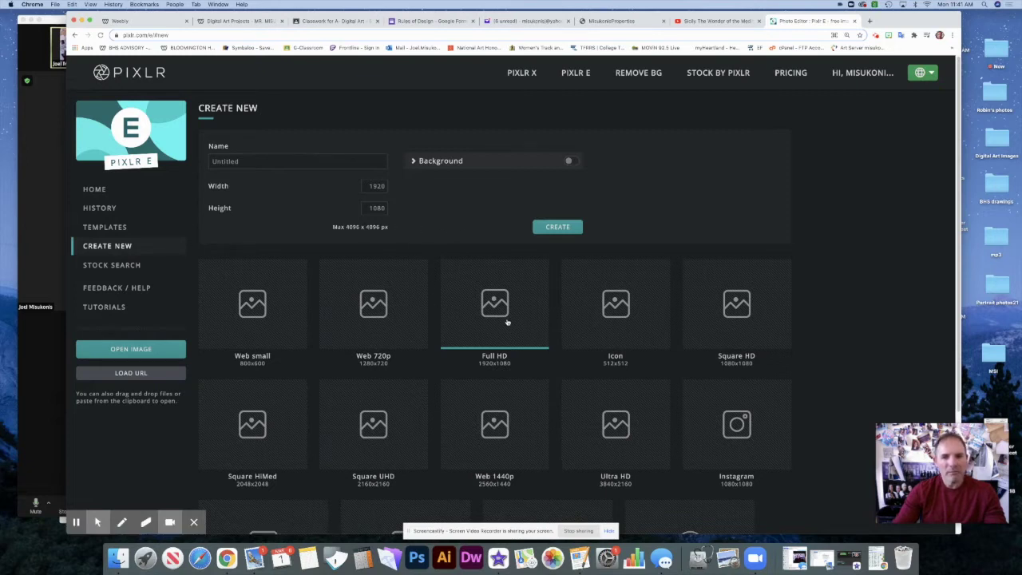
left_click(335, 159)
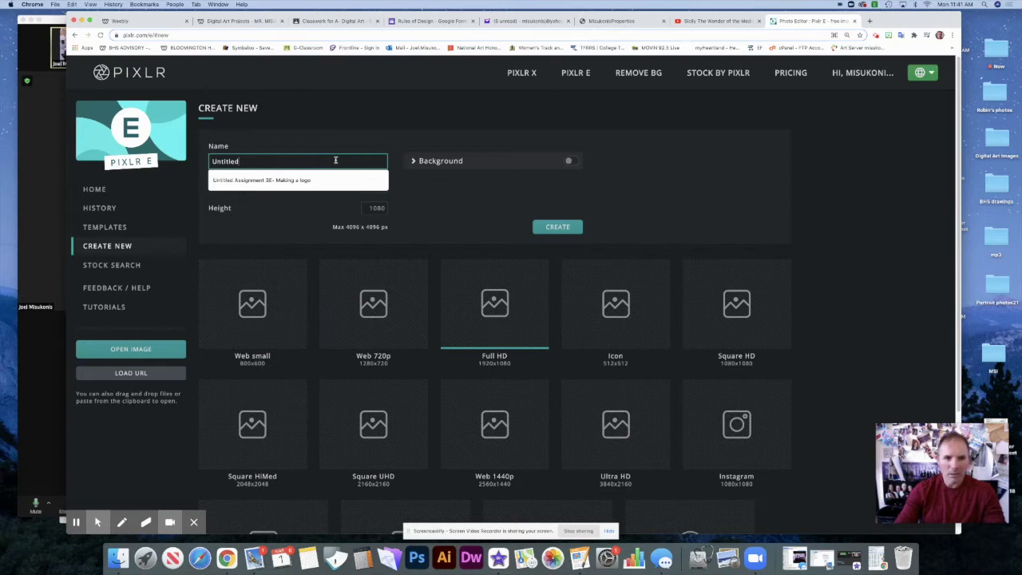
left_click(328, 180)
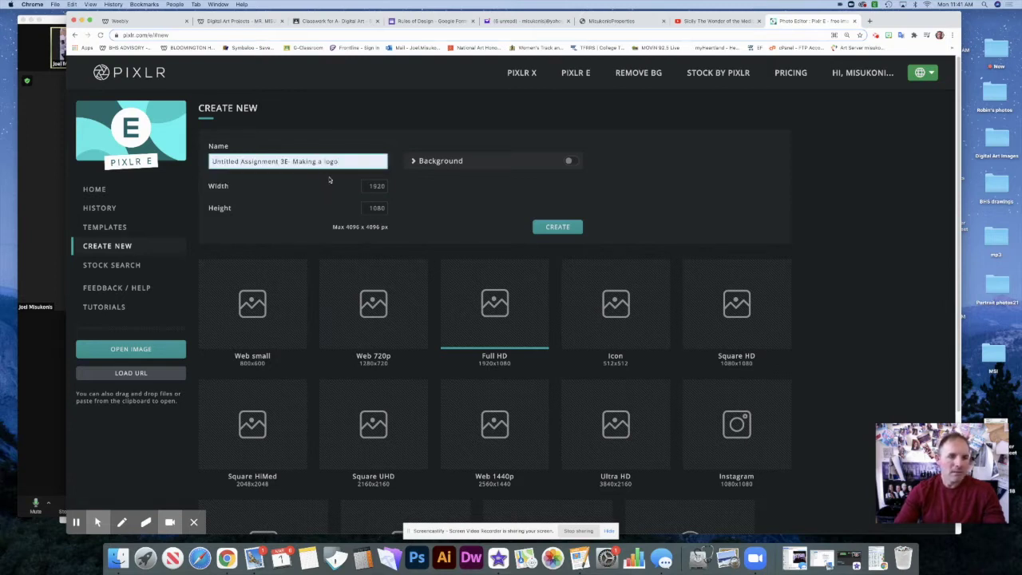
left_click_drag(242, 161, 194, 162)
key("BackSpace")
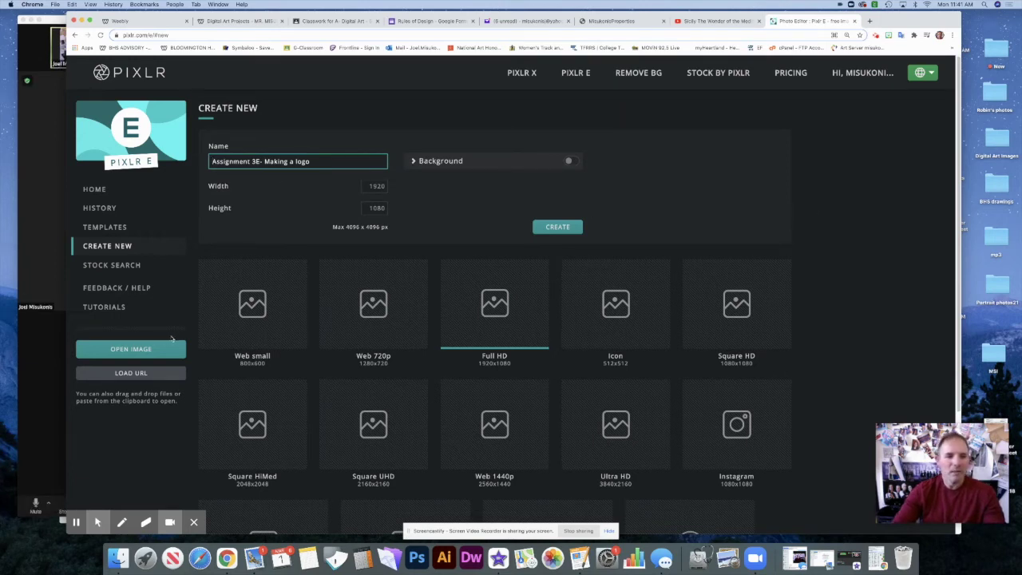
left_click(572, 228)
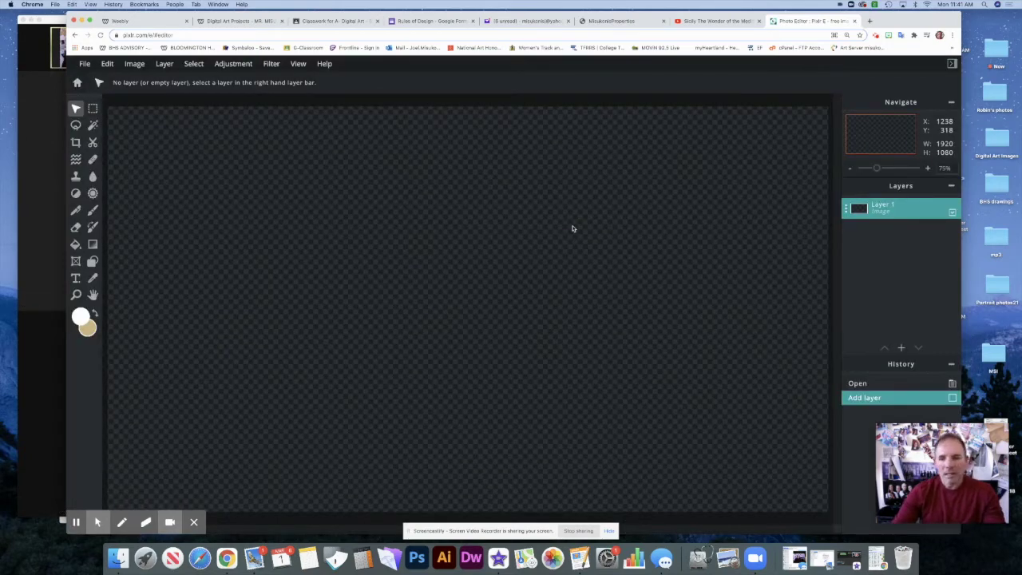
Step: Set the foreground color to blue-violet #5656FA and fill the whole canvas layer with it
left_click(79, 318)
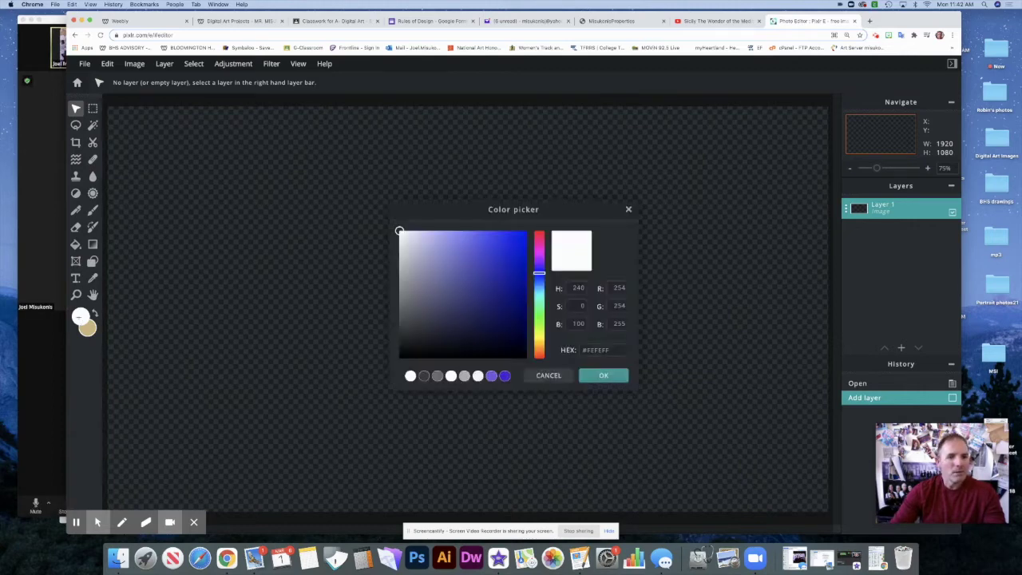
left_click(494, 236)
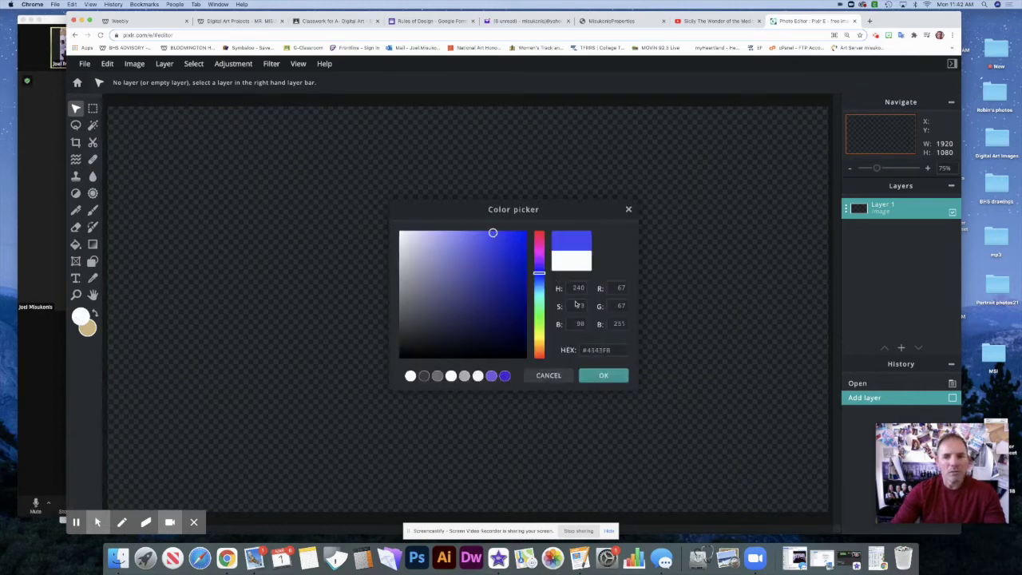
left_click(483, 233)
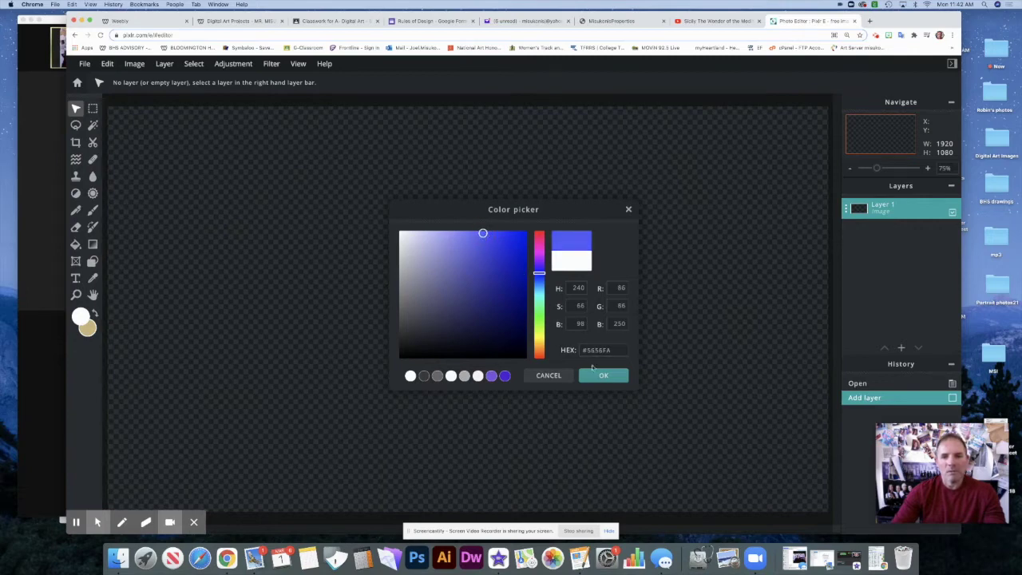
left_click(603, 375)
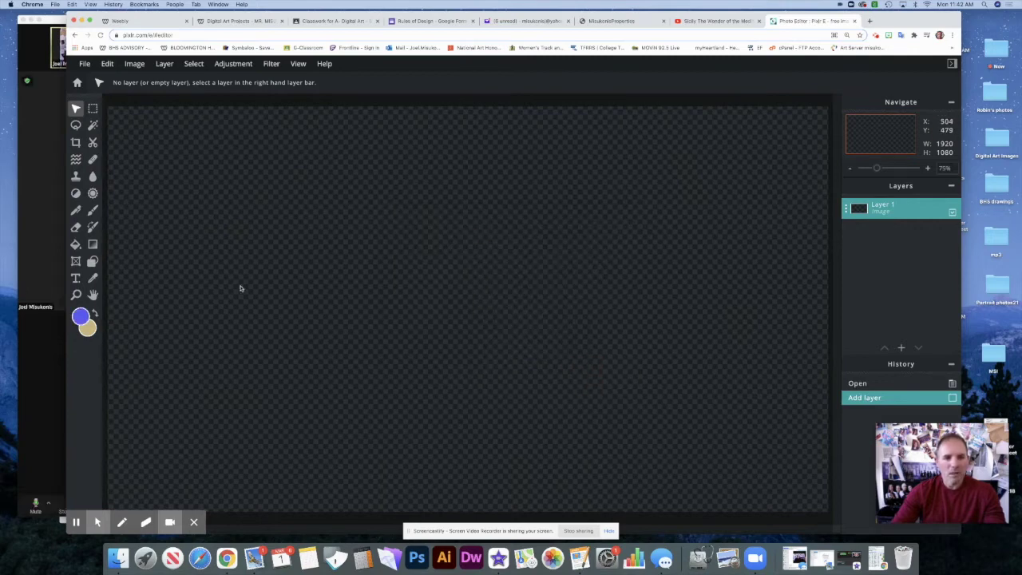
left_click(76, 244)
left_click(328, 292)
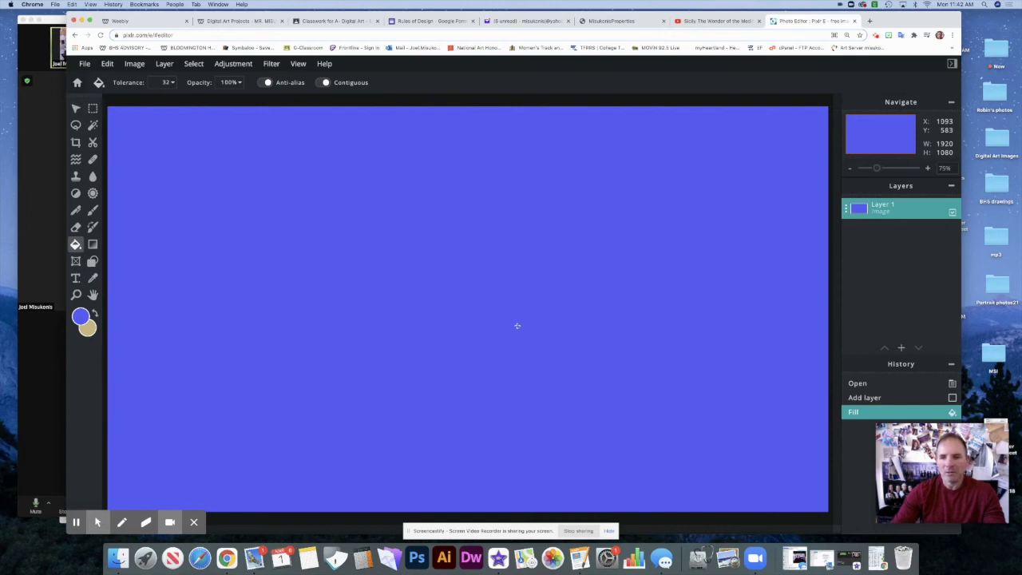
Step: Add a text layer above the background and replace its placeholder with the initials "JM"
left_click(901, 348)
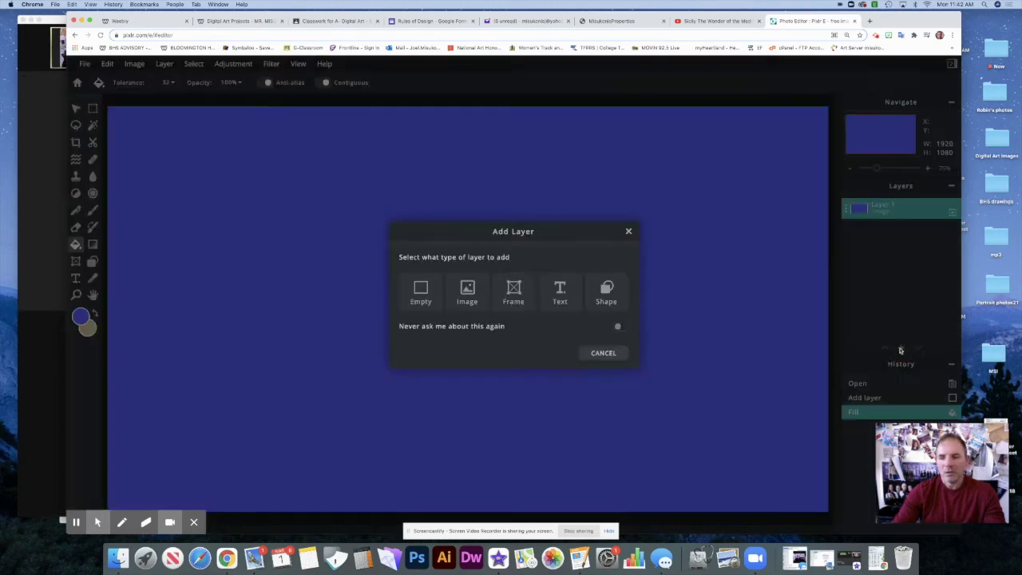
left_click(560, 293)
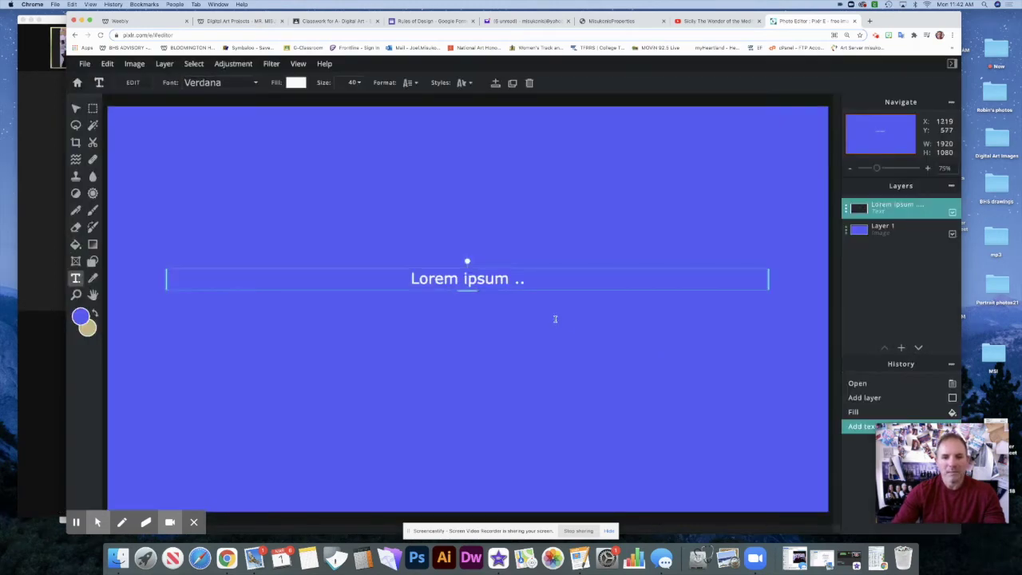
double_click(530, 280)
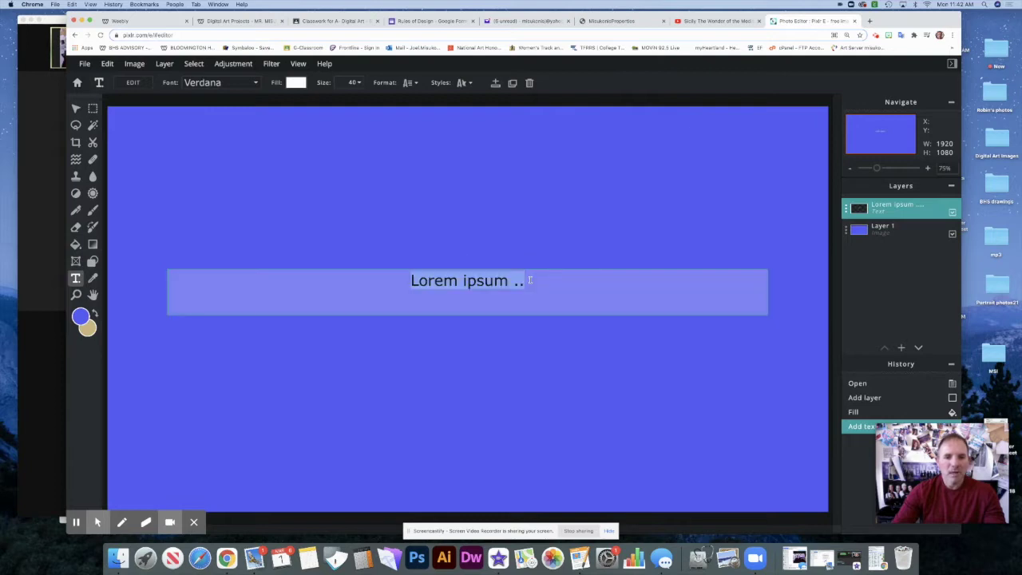
type("J")
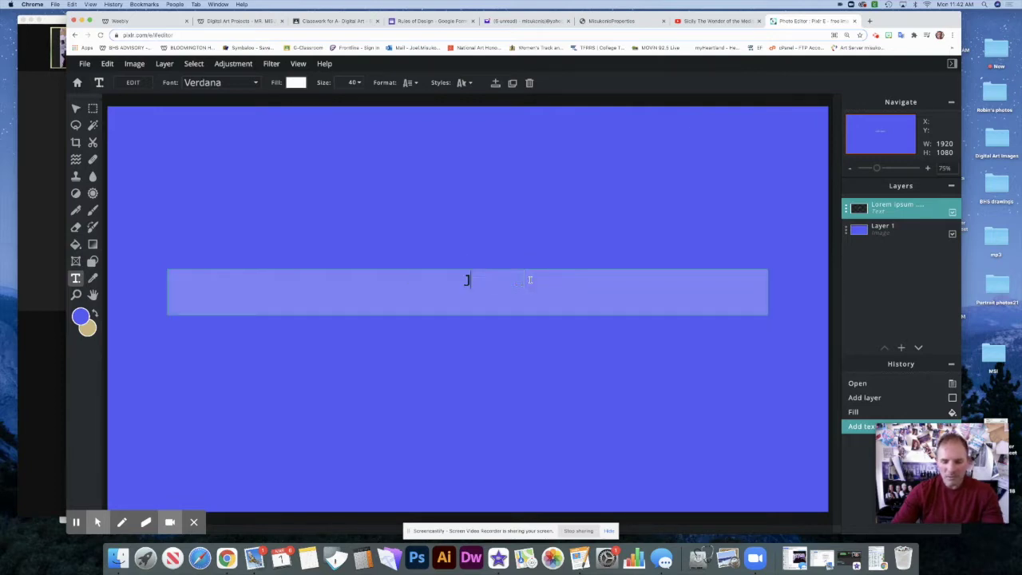
type("M")
left_click(479, 281)
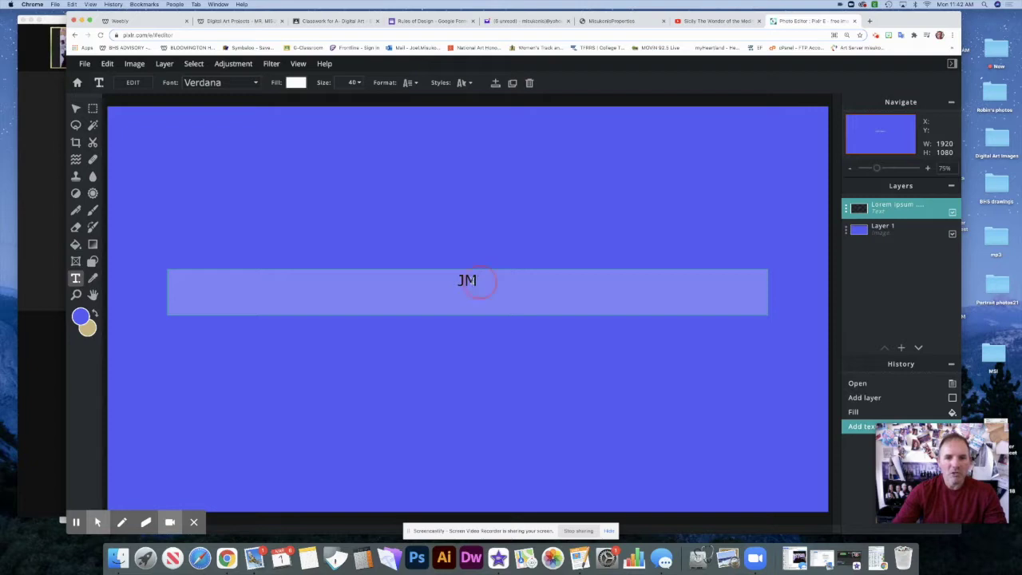
Step: Change the JM text's font to Raidercrusader and enlarge it to a size of about 570
left_click(257, 83)
left_click(248, 140)
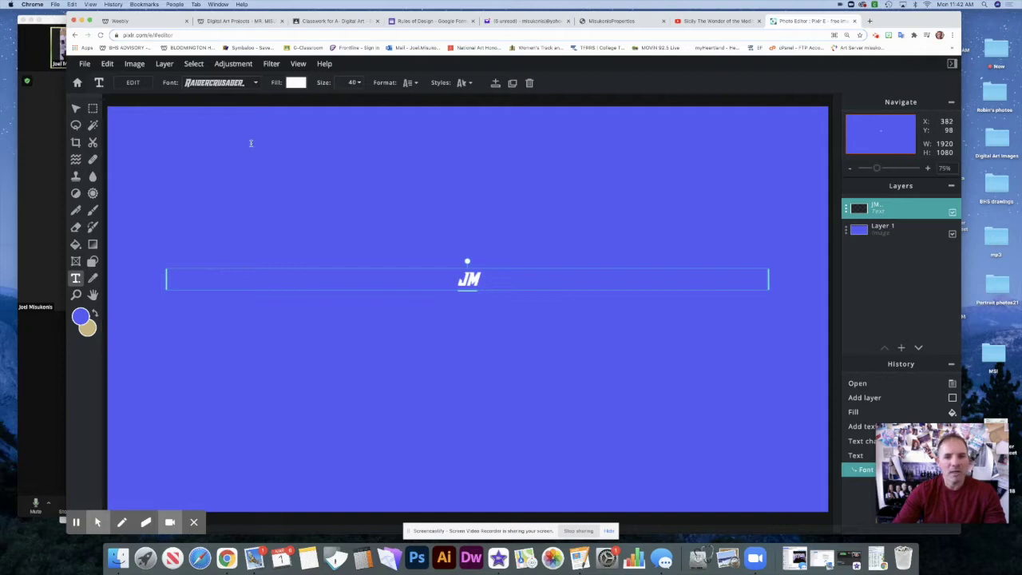
left_click(359, 82)
left_click_drag(284, 101, 335, 101)
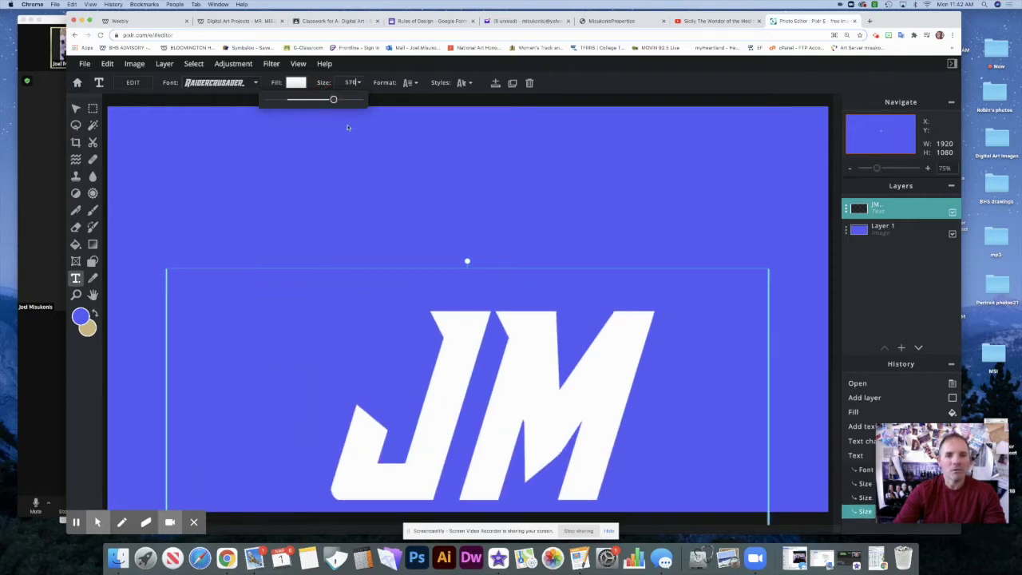
Step: Move the JM text up toward the middle of the canvas and increase its size to 635
left_click(455, 290)
left_click_drag(458, 313, 449, 248)
left_click(358, 82)
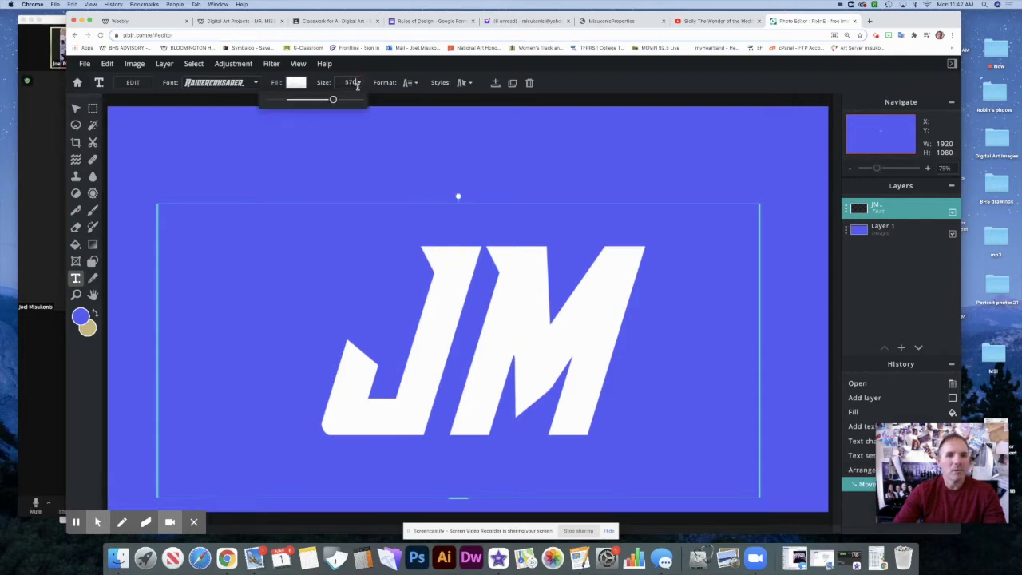
left_click_drag(332, 99, 340, 100)
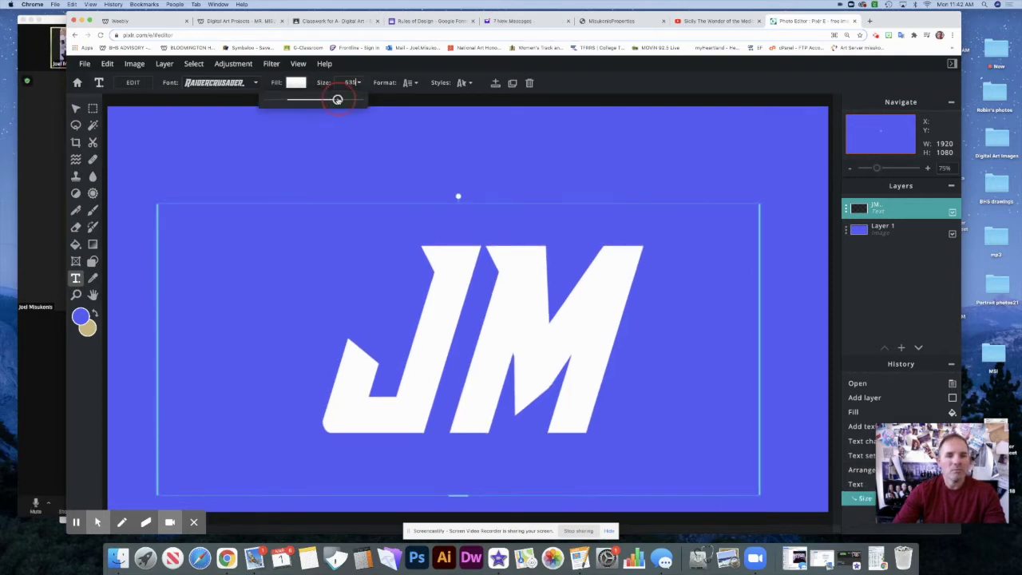
left_click(483, 344)
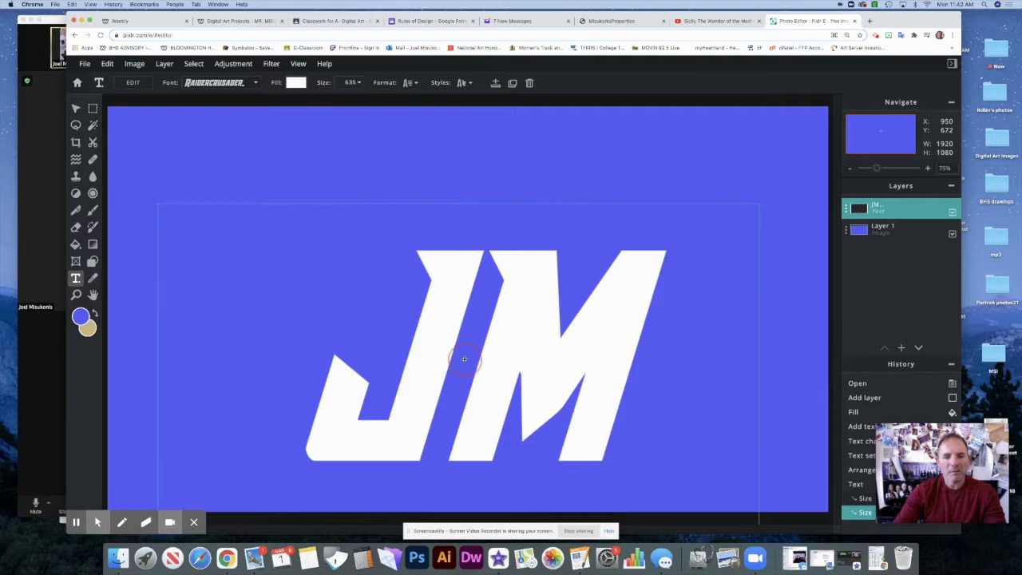
Step: Insert an "E" between the letters so the text reads "JEM", and reposition it in the middle of the canvas
left_click(465, 359)
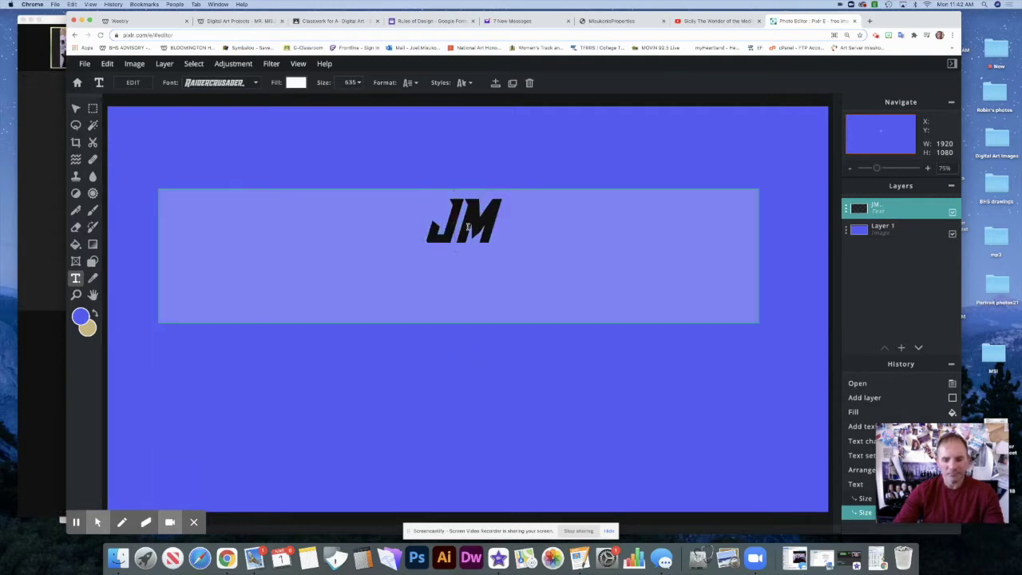
type("E")
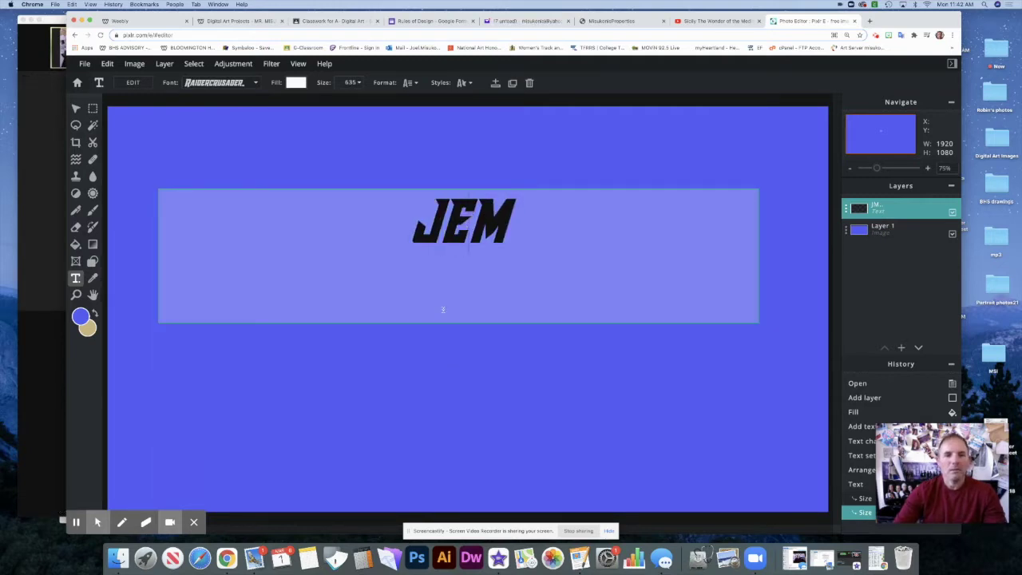
left_click(434, 374)
left_click_drag(478, 331, 469, 299)
left_click(794, 335)
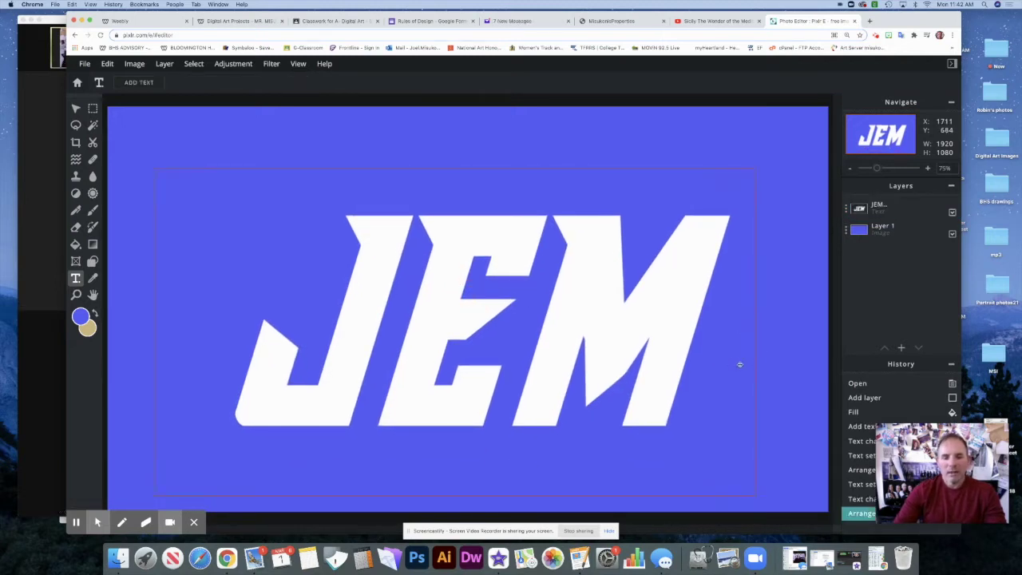
left_click_drag(655, 369, 650, 367)
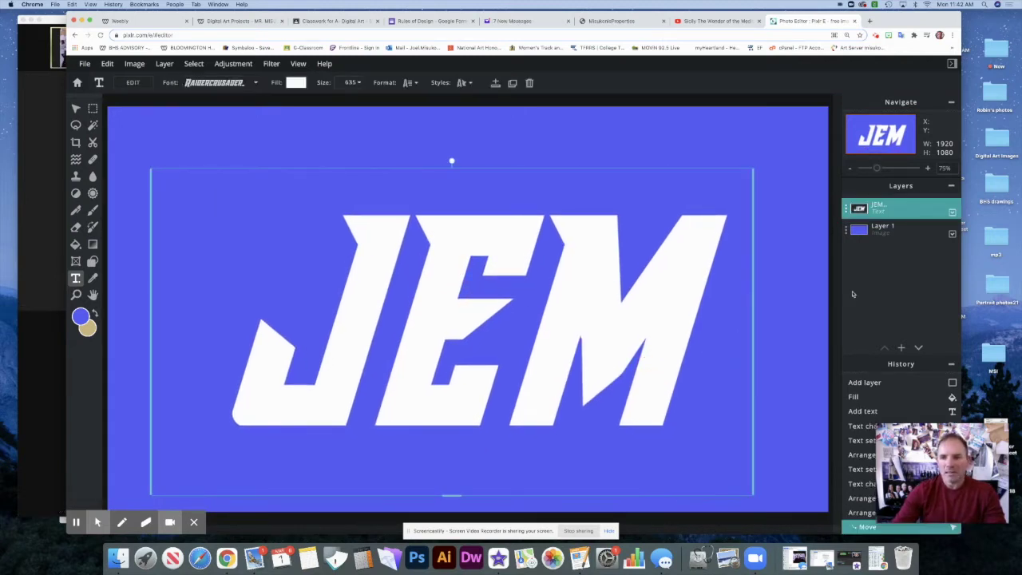
Step: Duplicate the JEM text layer and set the upper copy's transparency to 68
left_click(846, 209)
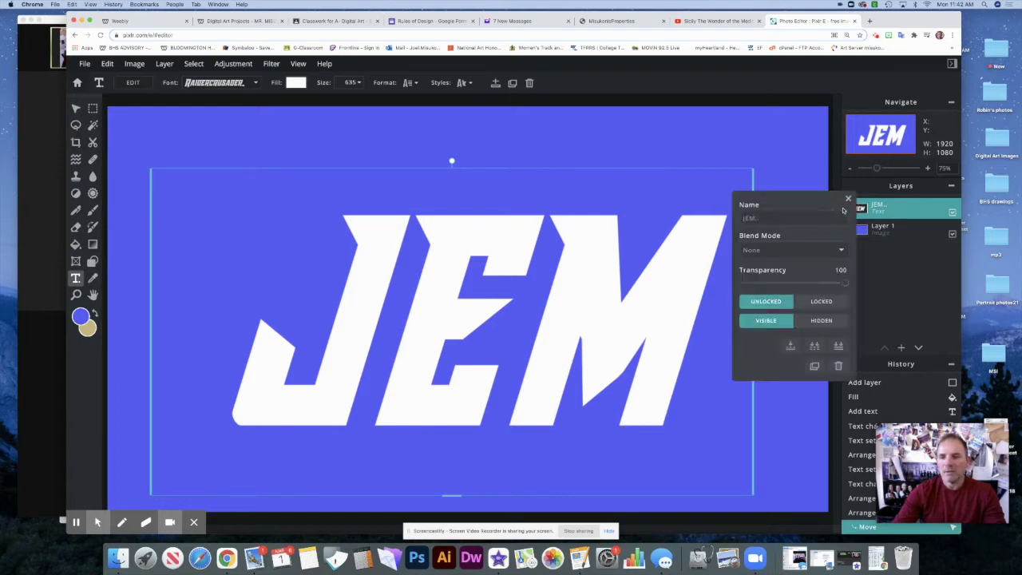
left_click(812, 369)
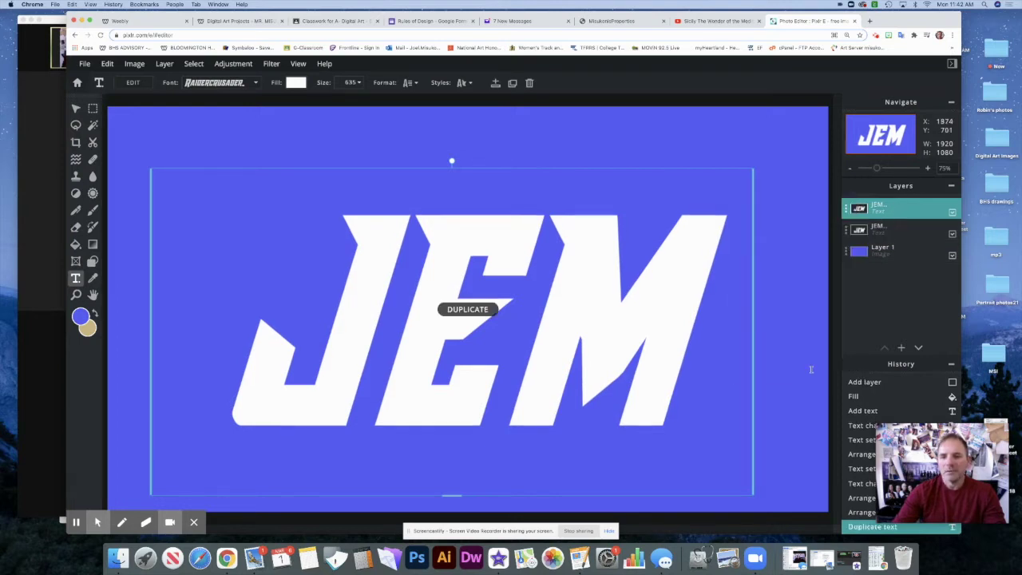
left_click(846, 209)
left_click_drag(845, 282, 812, 282)
Step: Set the transparency of the lower JEM text layer to 64
left_click(884, 227)
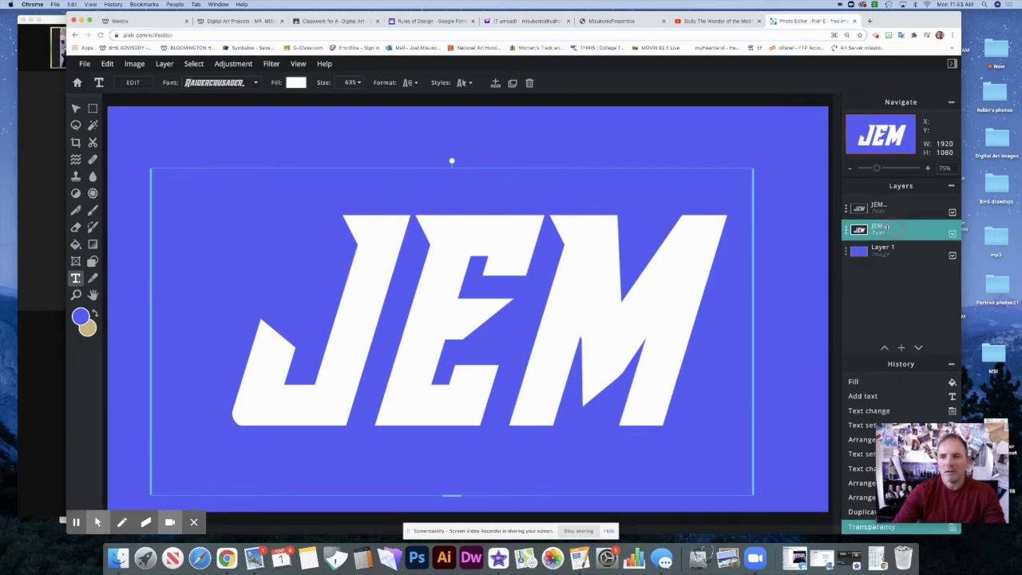
left_click(844, 232)
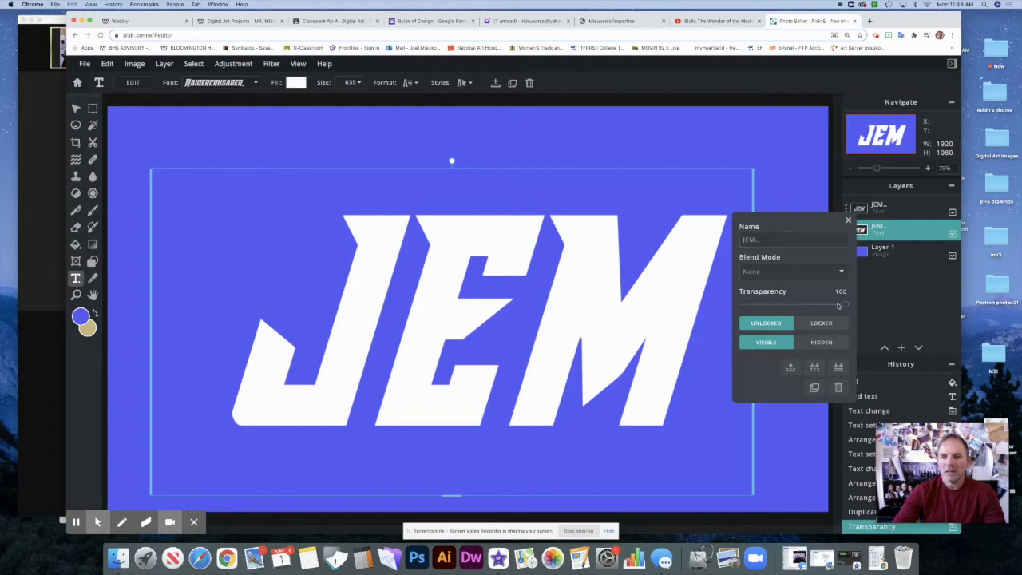
left_click_drag(844, 304, 809, 304)
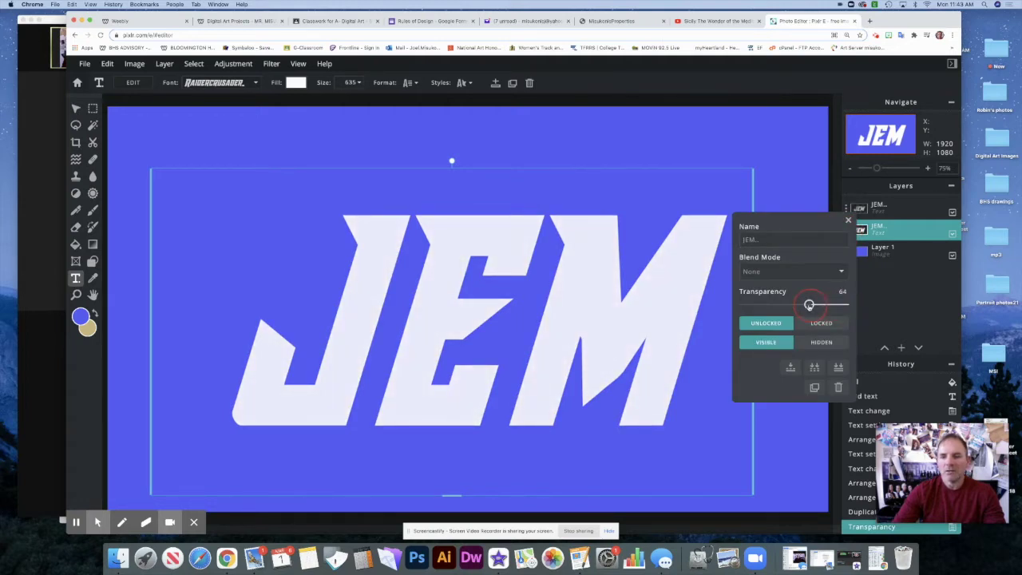
Step: Rename the upper JEM text layer to "Small"
left_click(899, 205)
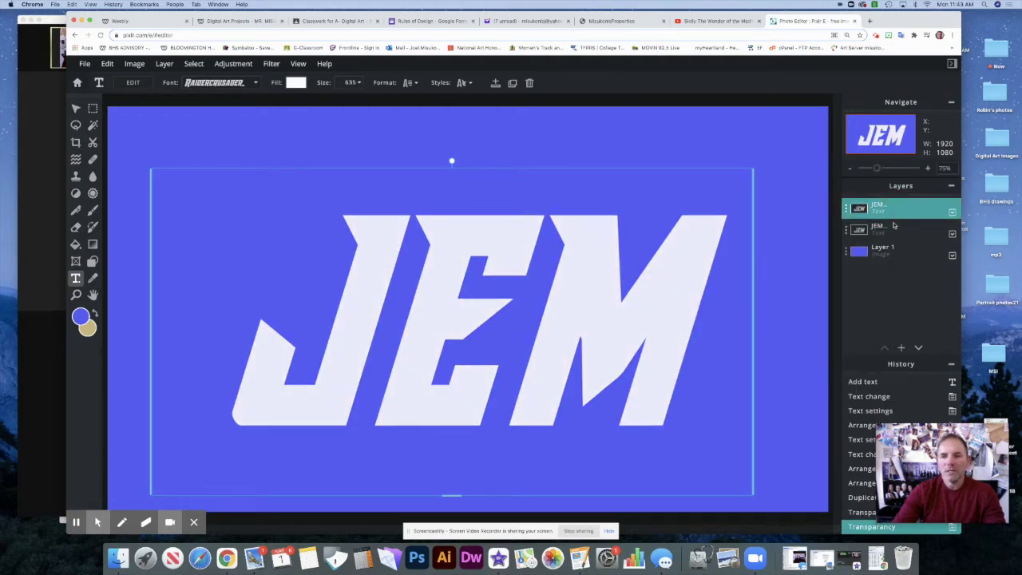
left_click(844, 211)
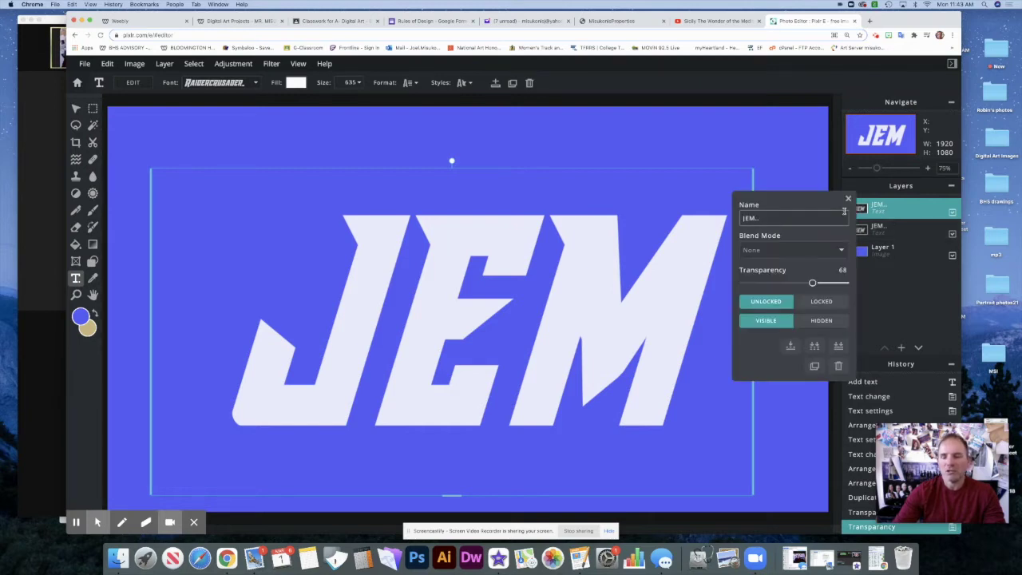
left_click_drag(771, 218, 741, 217)
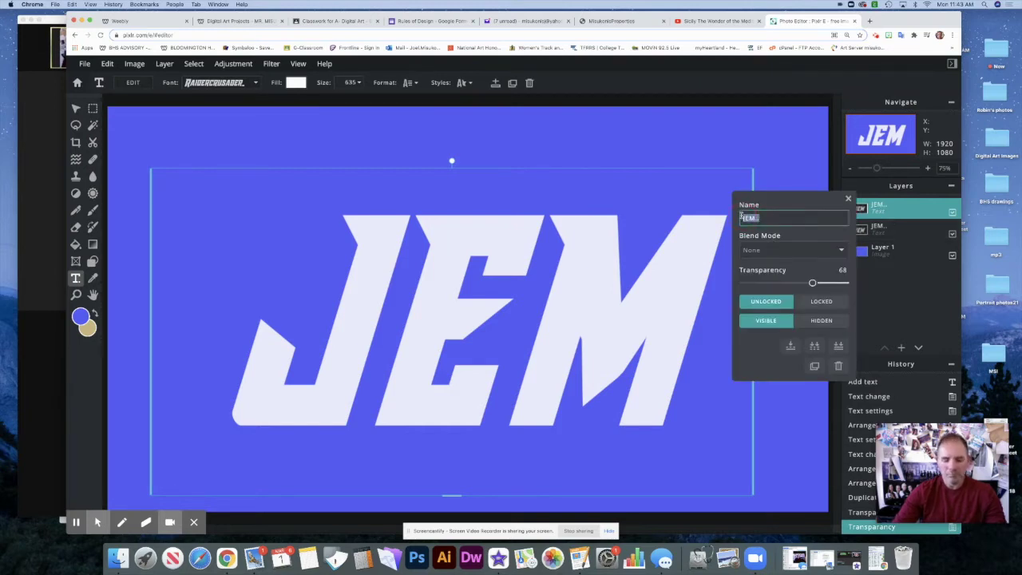
type("Small")
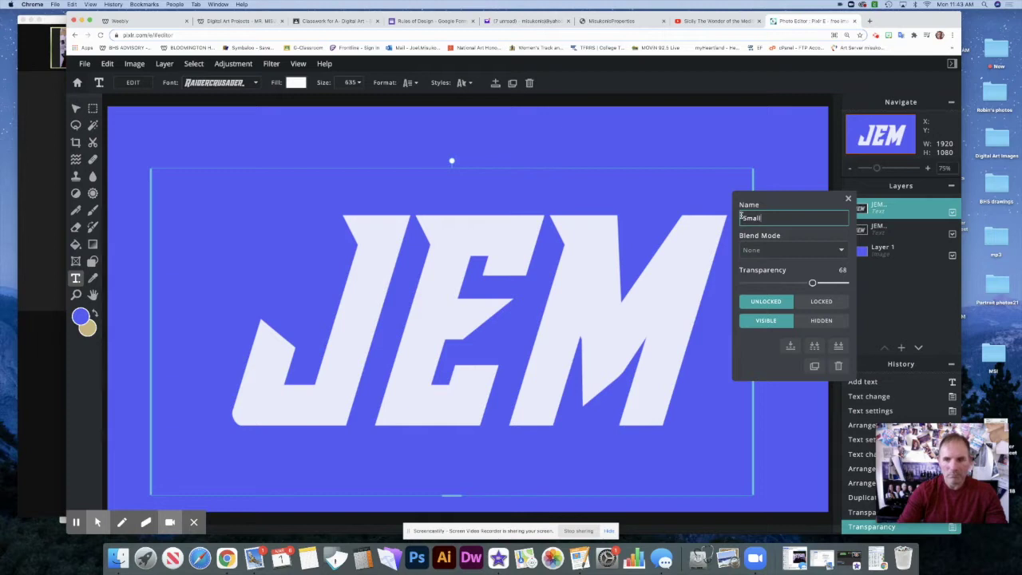
left_click(848, 198)
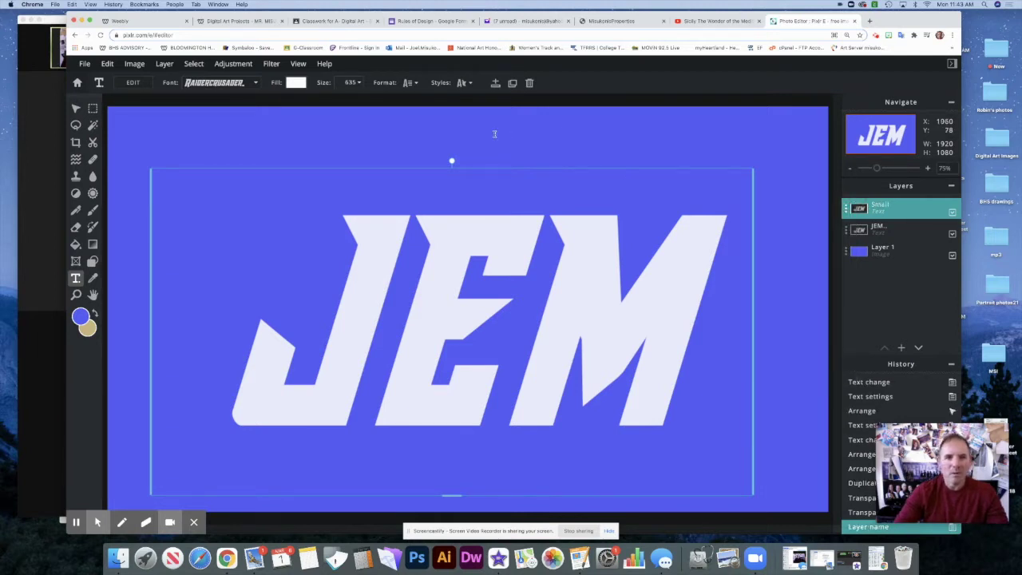
Step: Reduce the Small layer's text size to 525 and move it down and slightly right, over the lower part of the larger JEM
left_click(359, 83)
left_click_drag(339, 97, 330, 99)
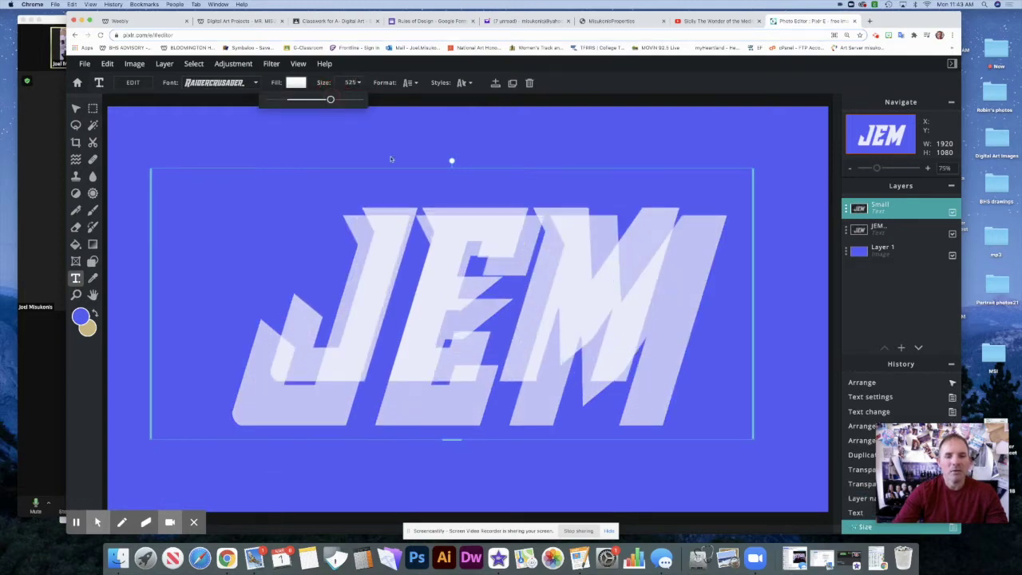
left_click(457, 304)
left_click_drag(445, 274, 443, 301)
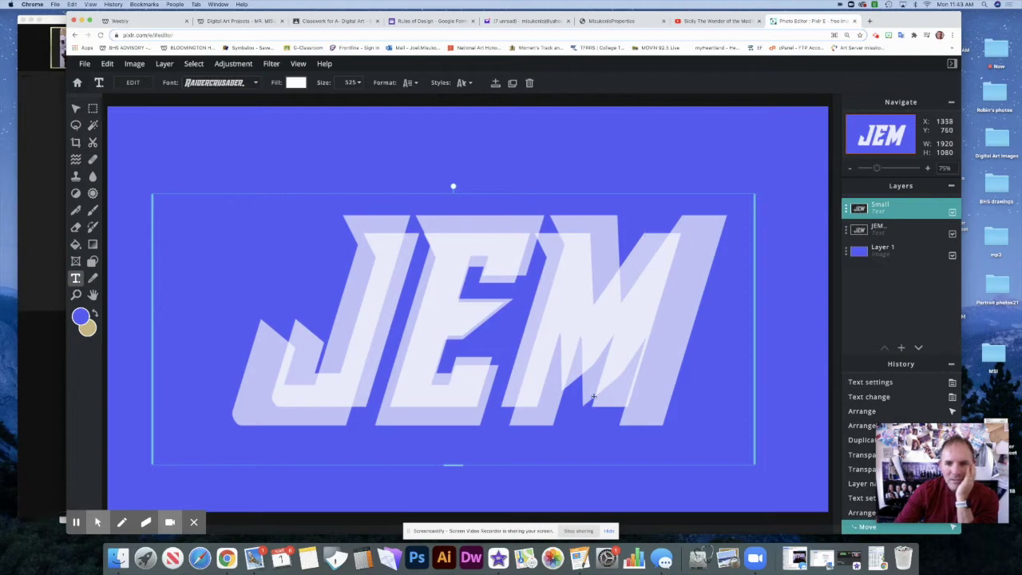
mouse_move(428, 372)
left_mouse_down()
mouse_move(452, 369)
mouse_move(436, 380)
left_mouse_up()
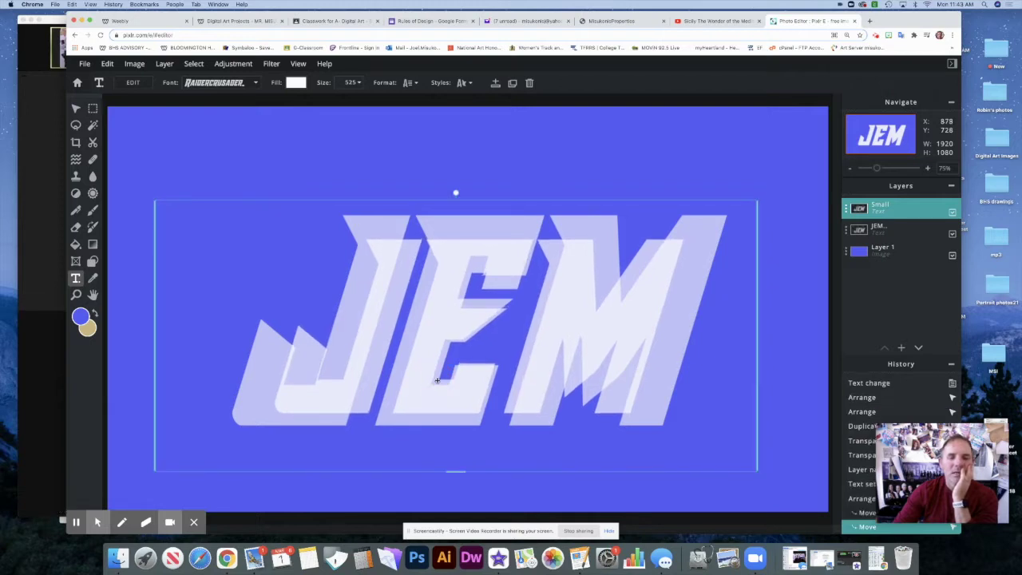
left_click(773, 386)
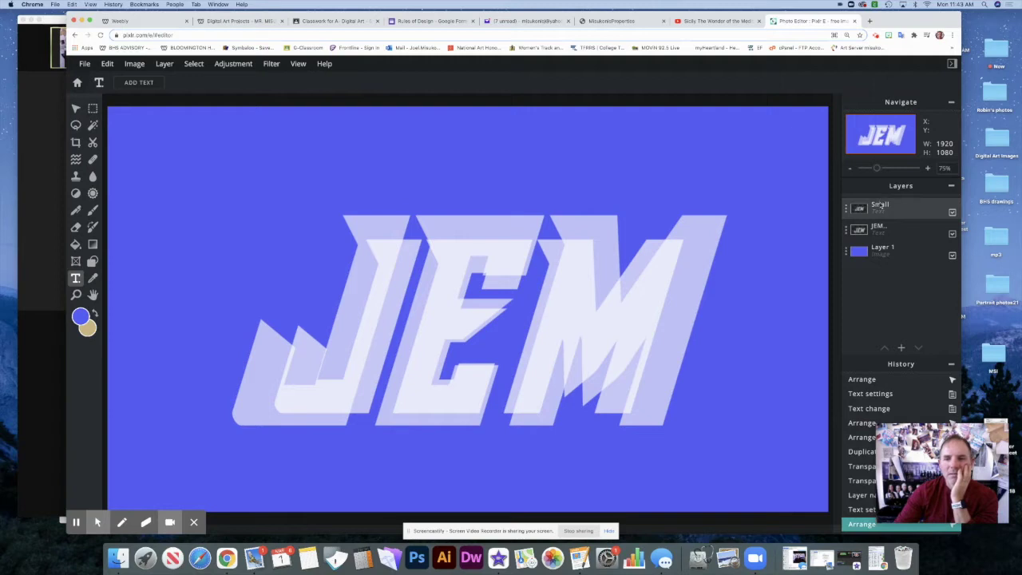
Step: Place the larger JEM text layer above Small and fill its letters with black (#040404)
left_click_drag(890, 233, 890, 213)
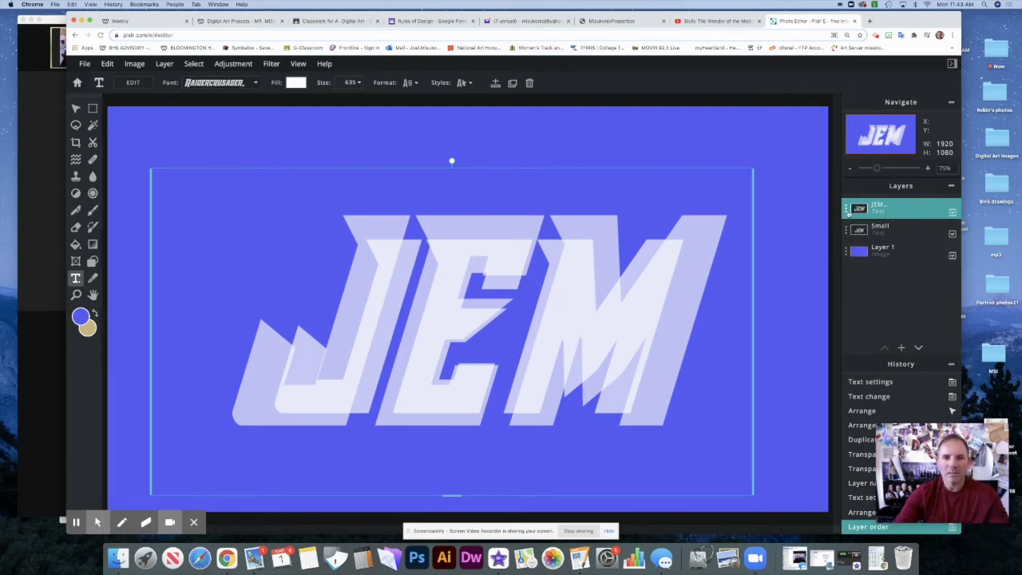
left_click(295, 83)
left_click(361, 292)
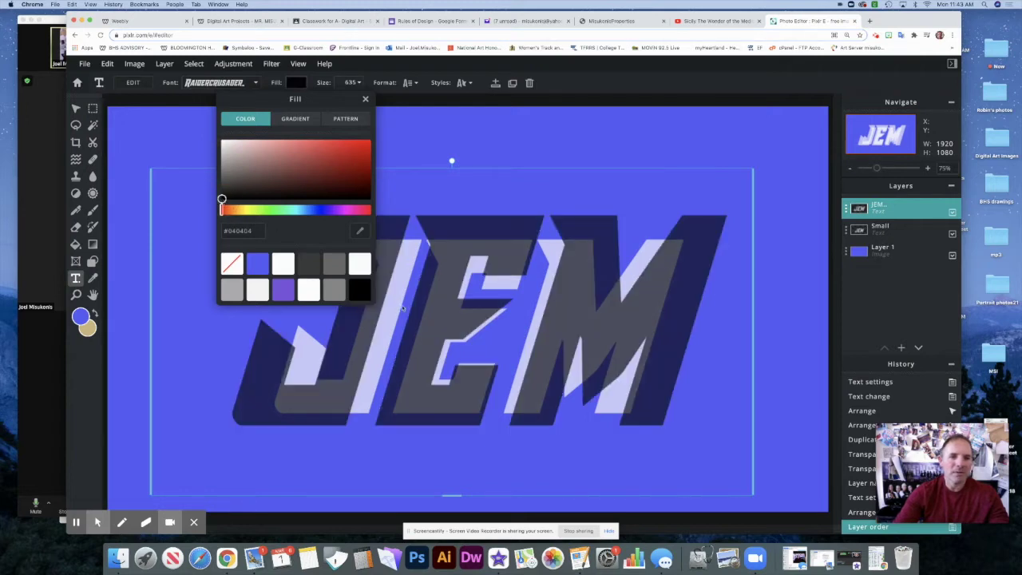
left_click(787, 332)
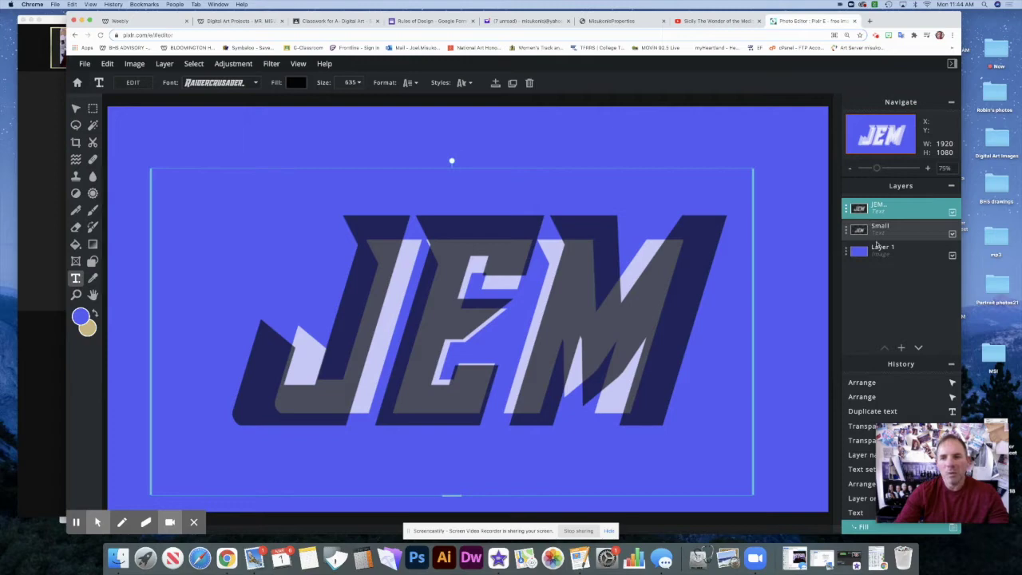
Step: Add an empty layer above the text and set the Shape tool to draw straight lines in Draw mode
left_click(899, 348)
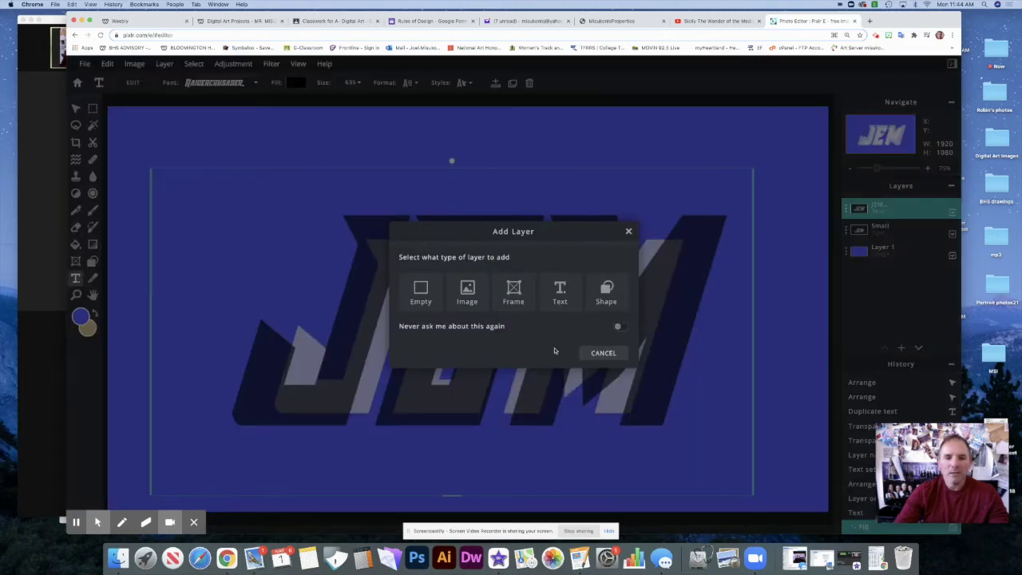
left_click(420, 291)
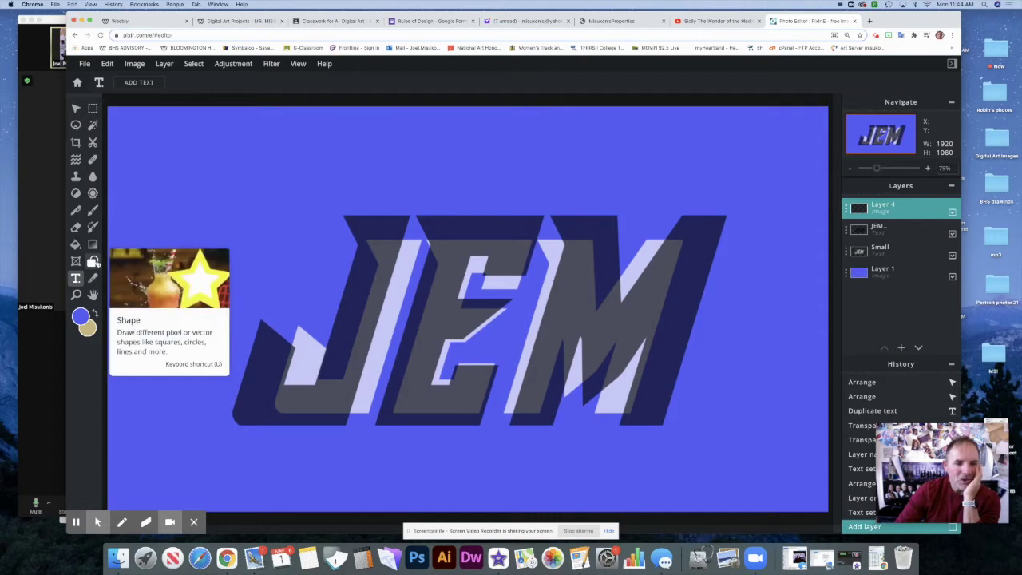
left_click(93, 263)
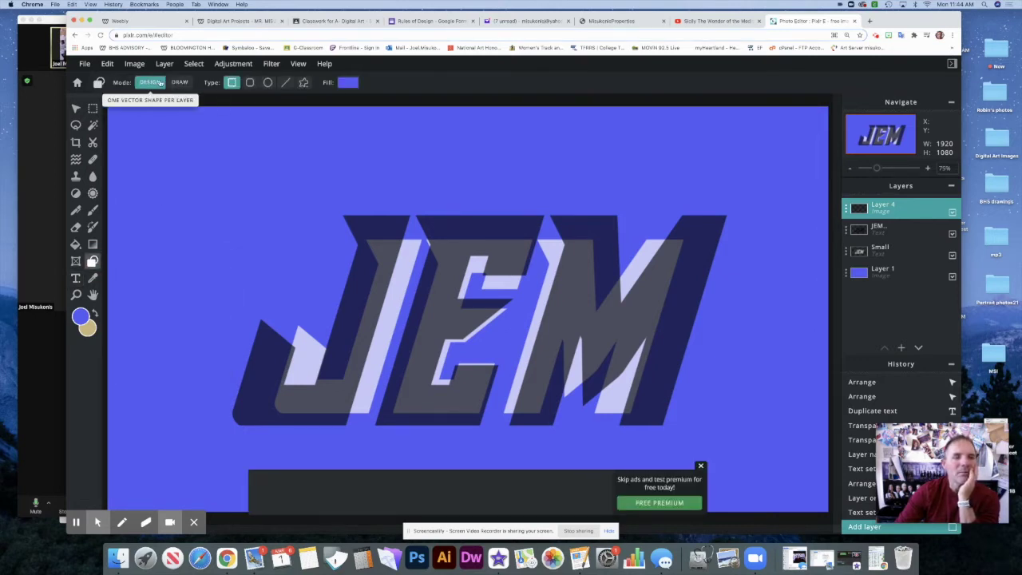
left_click(183, 83)
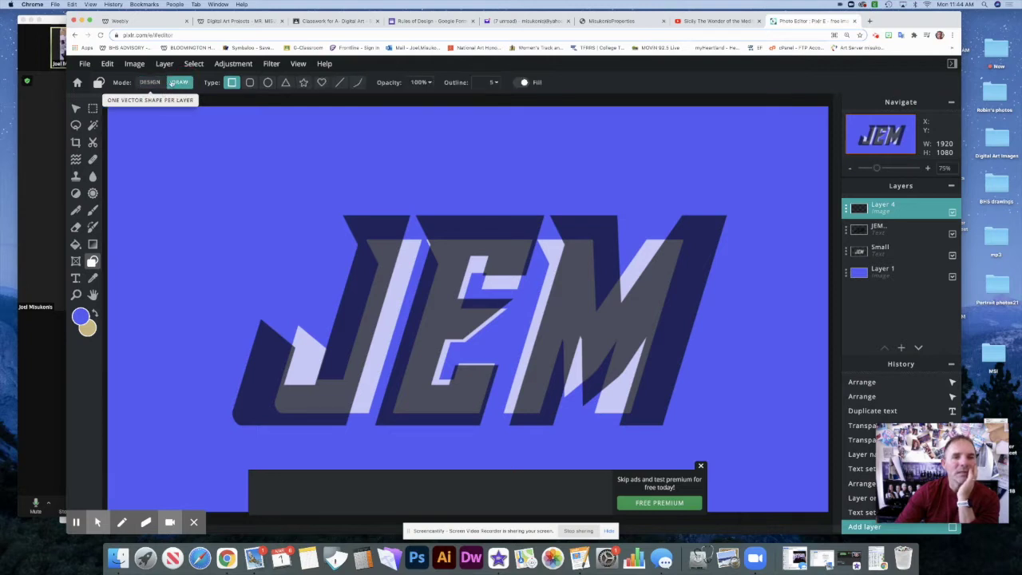
left_click(341, 83)
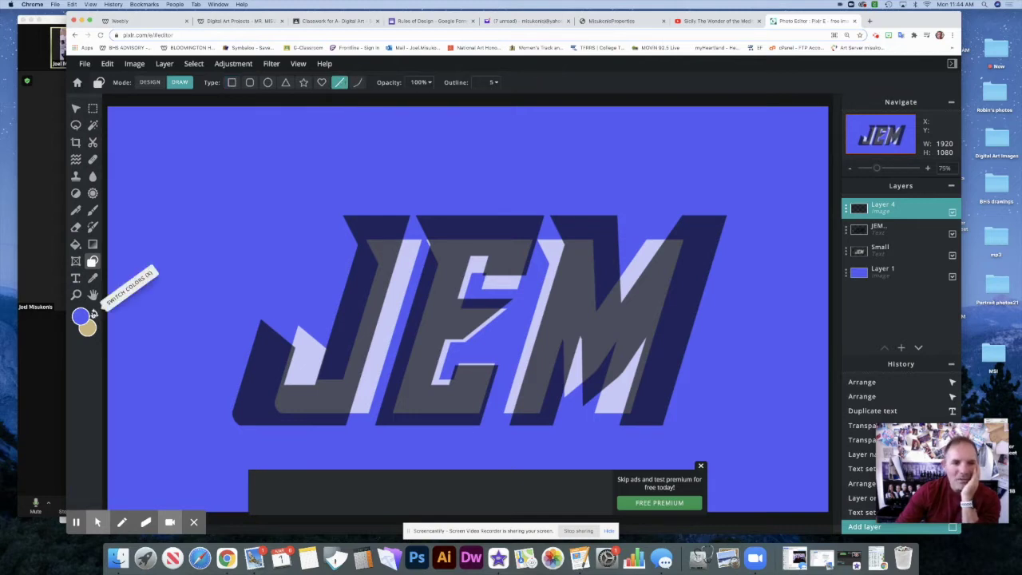
Step: Set the foreground color to white for the outline
left_click(80, 317)
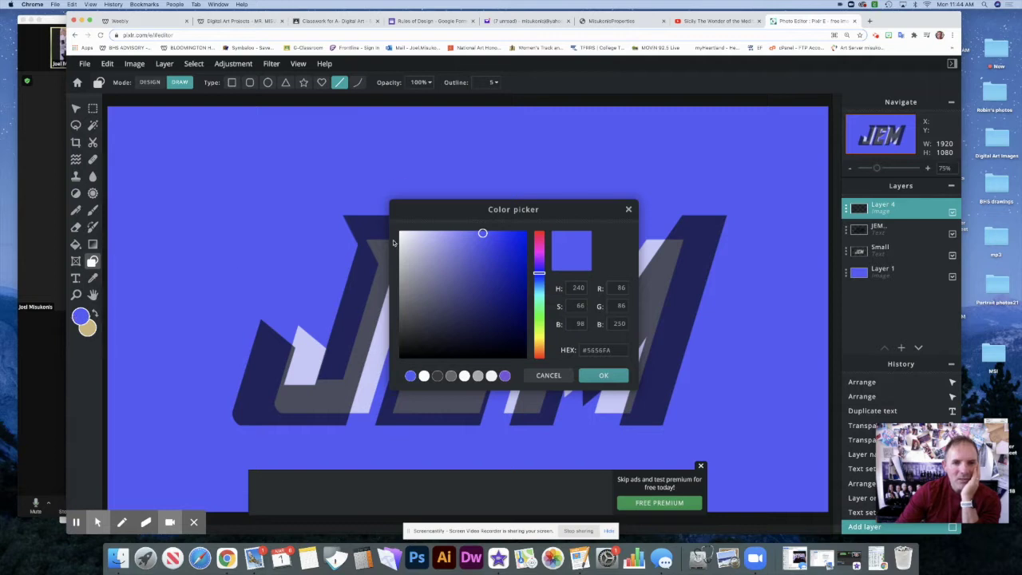
left_click(401, 233)
left_click(595, 375)
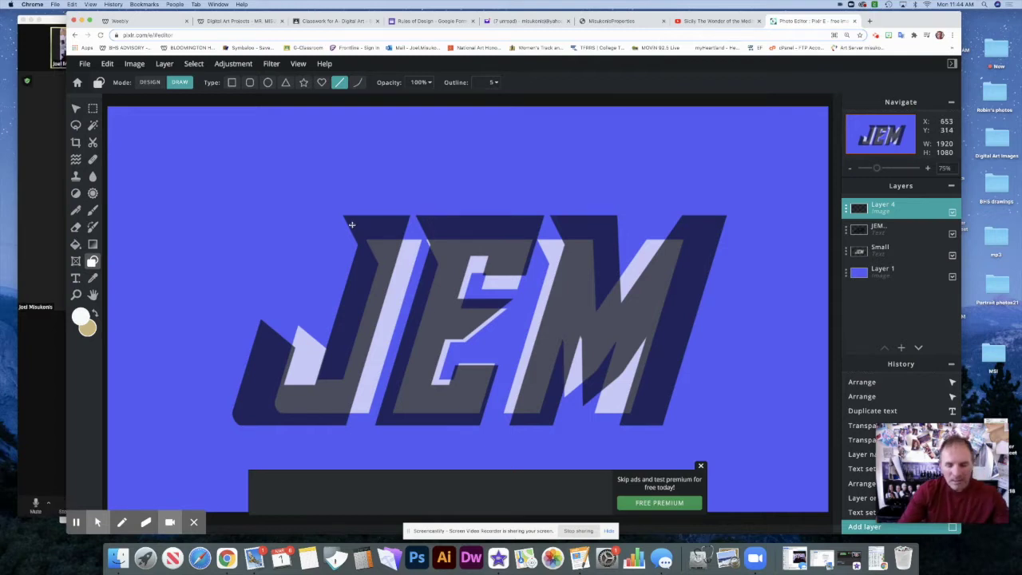
Step: Trace the edges of the large J and the large E with straight white lines on the new layer
key("super+equal")
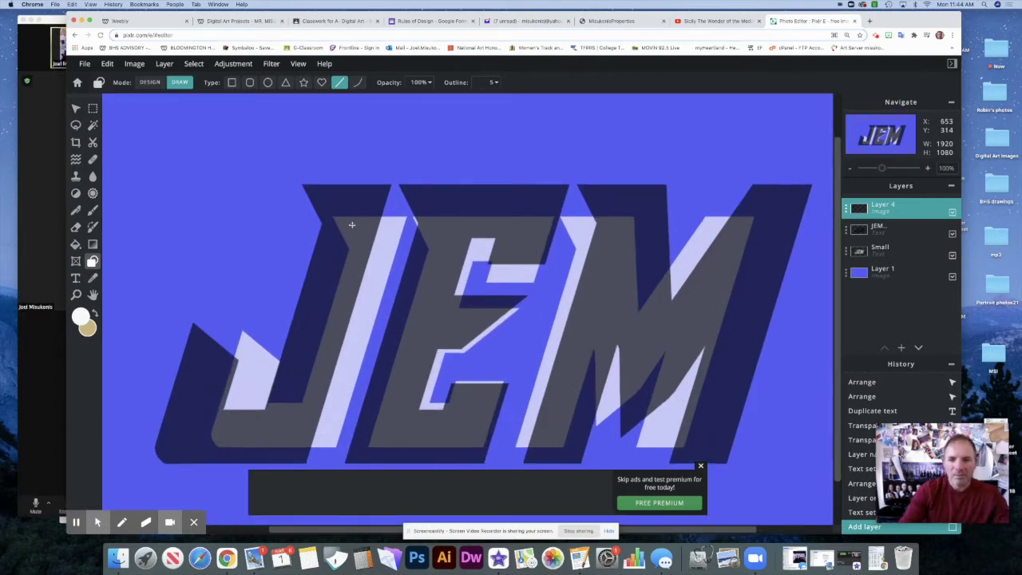
left_click(701, 465)
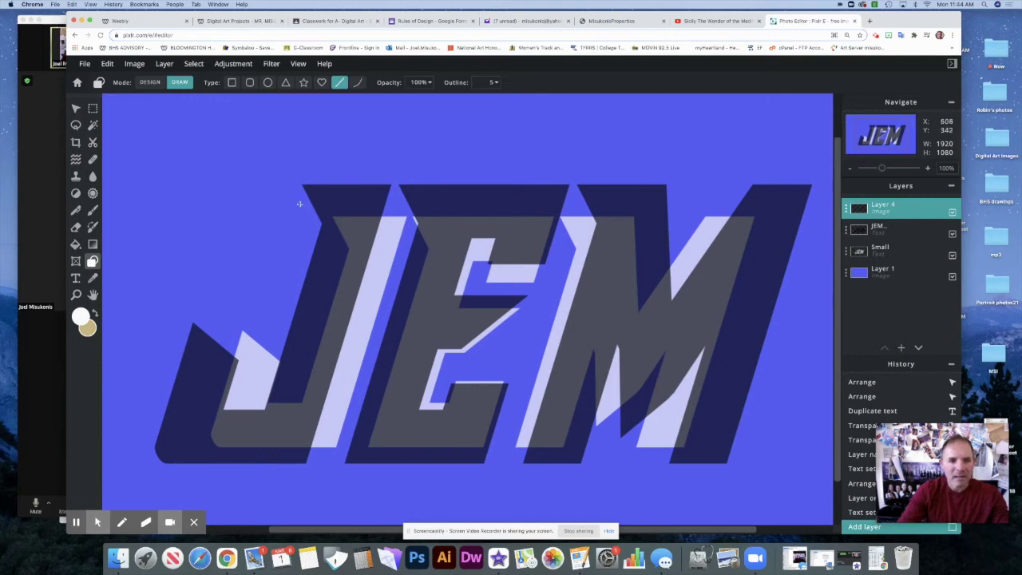
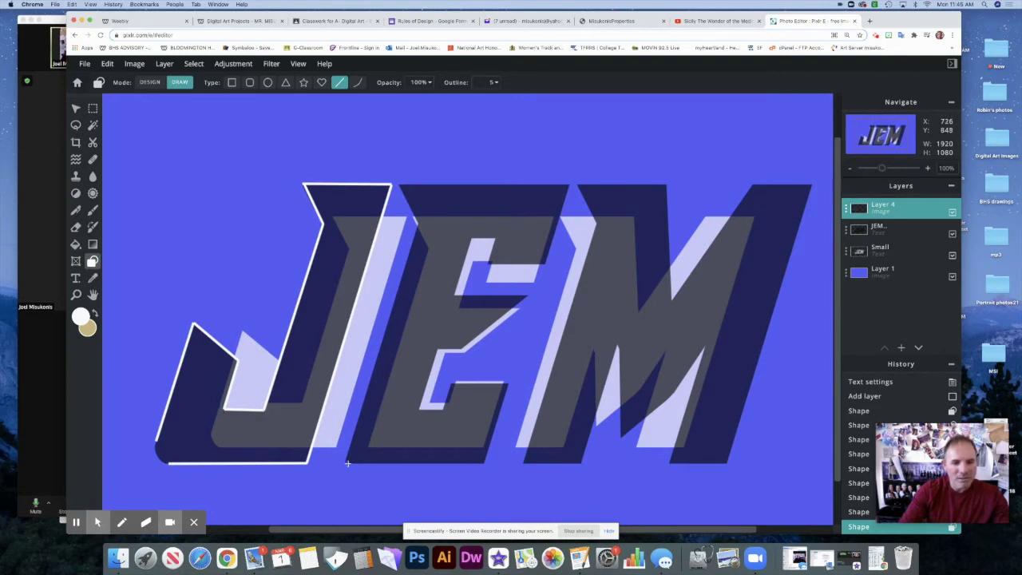
mouse_move(345, 463)
left_mouse_down()
mouse_move(483, 463)
mouse_move(506, 384)
mouse_move(451, 384)
mouse_move(441, 409)
left_mouse_up()
left_click(506, 384)
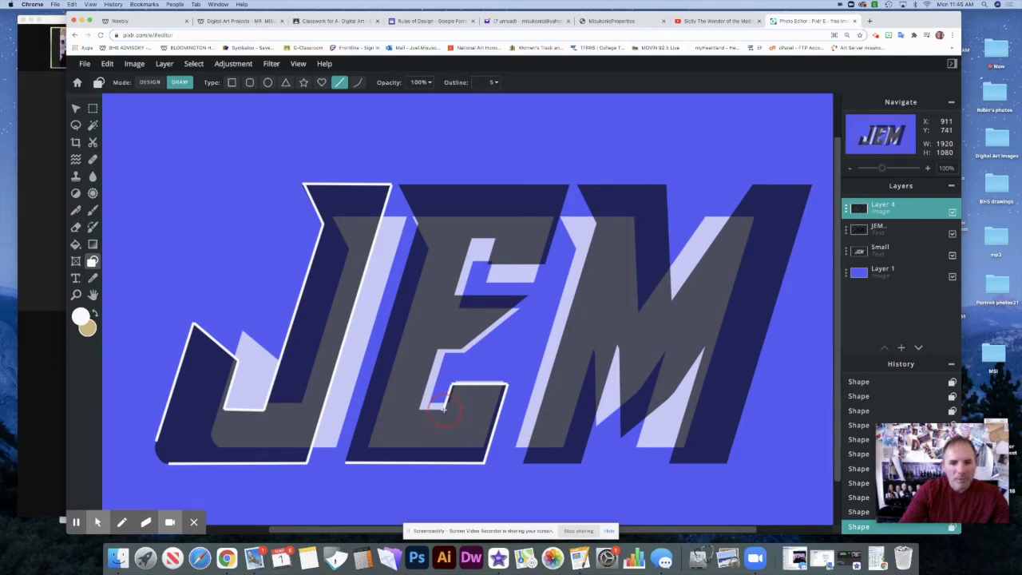
mouse_move(442, 409)
left_mouse_down()
mouse_move(419, 410)
mouse_move(436, 351)
left_mouse_up()
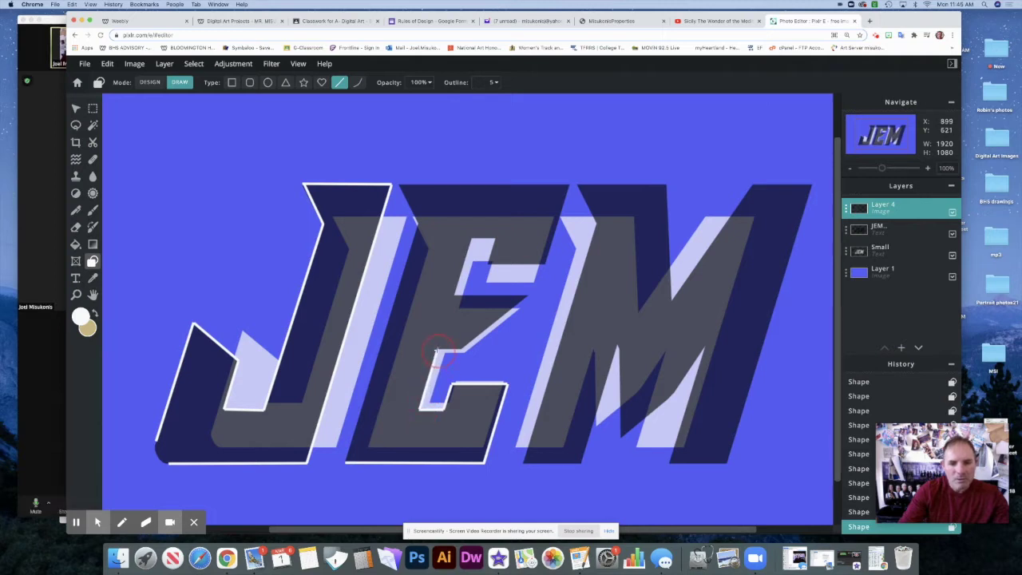
left_click_drag(436, 350, 457, 348)
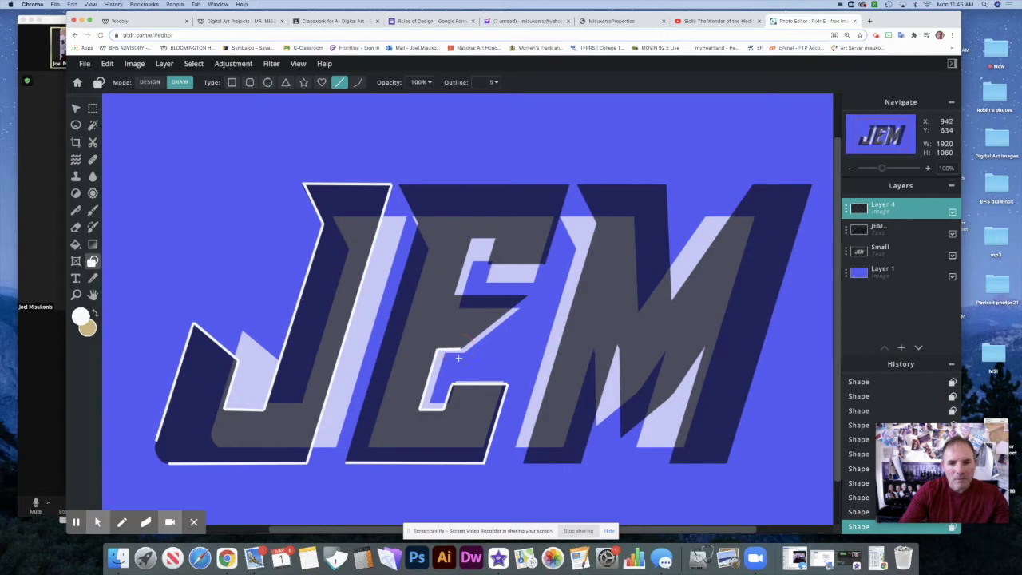
mouse_move(465, 343)
left_mouse_down()
mouse_move(525, 297)
mouse_move(452, 297)
mouse_move(471, 238)
mouse_move(495, 238)
mouse_move(492, 263)
mouse_move(542, 265)
mouse_move(567, 184)
mouse_move(400, 185)
mouse_move(428, 261)
mouse_move(426, 249)
mouse_move(356, 420)
left_mouse_up()
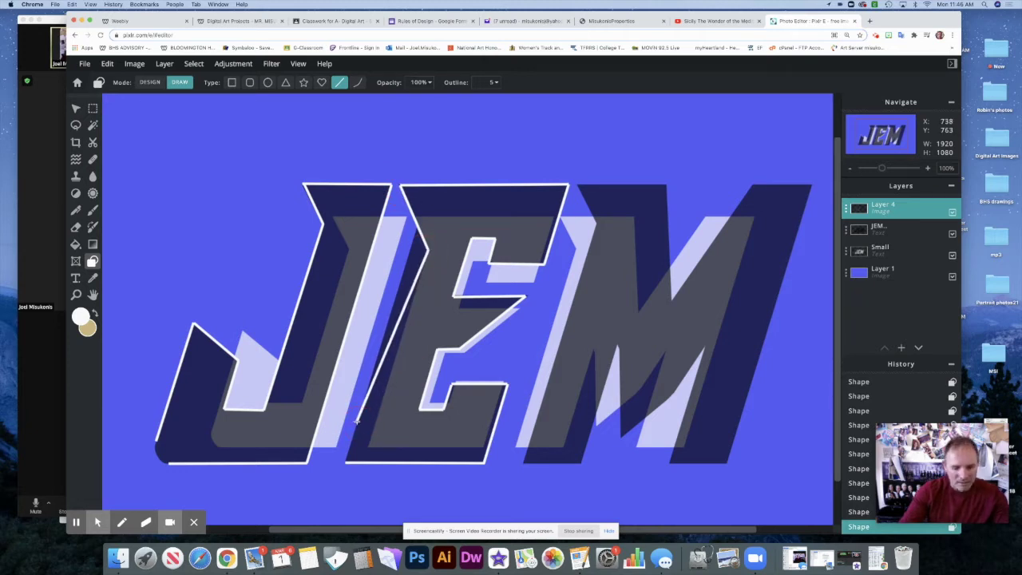
Step: Undo the misplaced lines on the large E's left side and retrace them from its upper-left corner to its lower-left corner
key("ctrl+z")
key("ctrl+z")
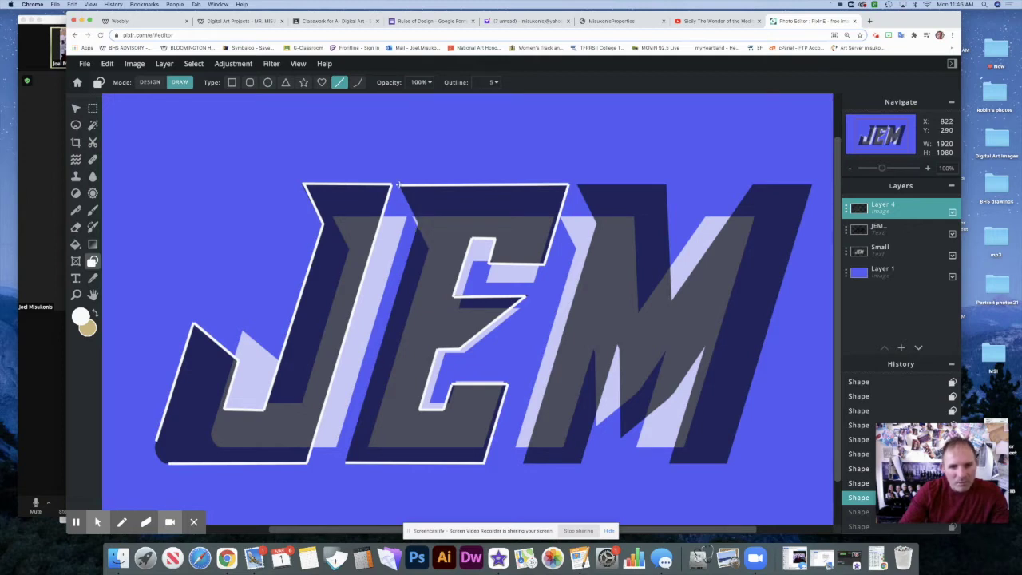
left_click(418, 214)
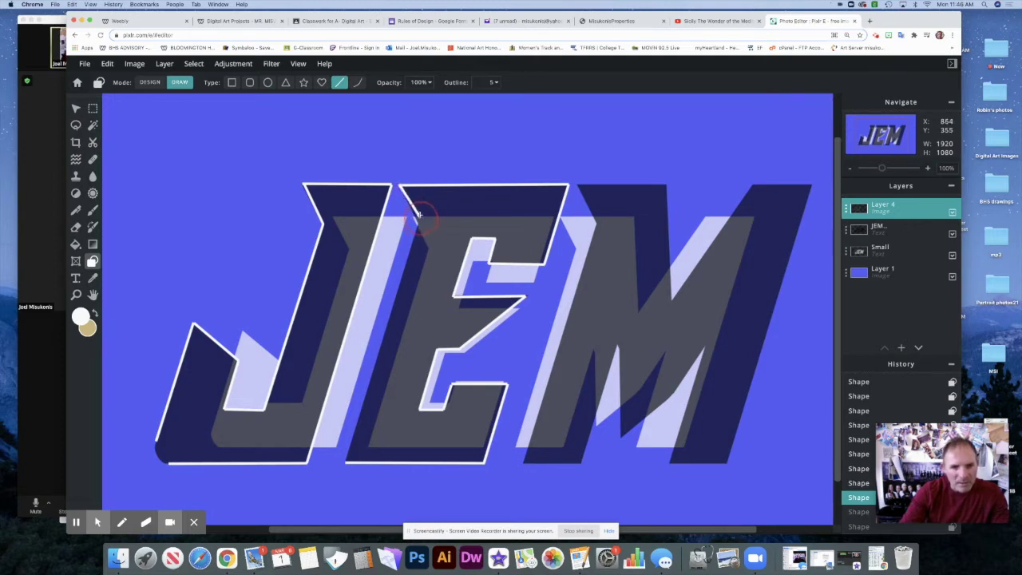
left_click(415, 219)
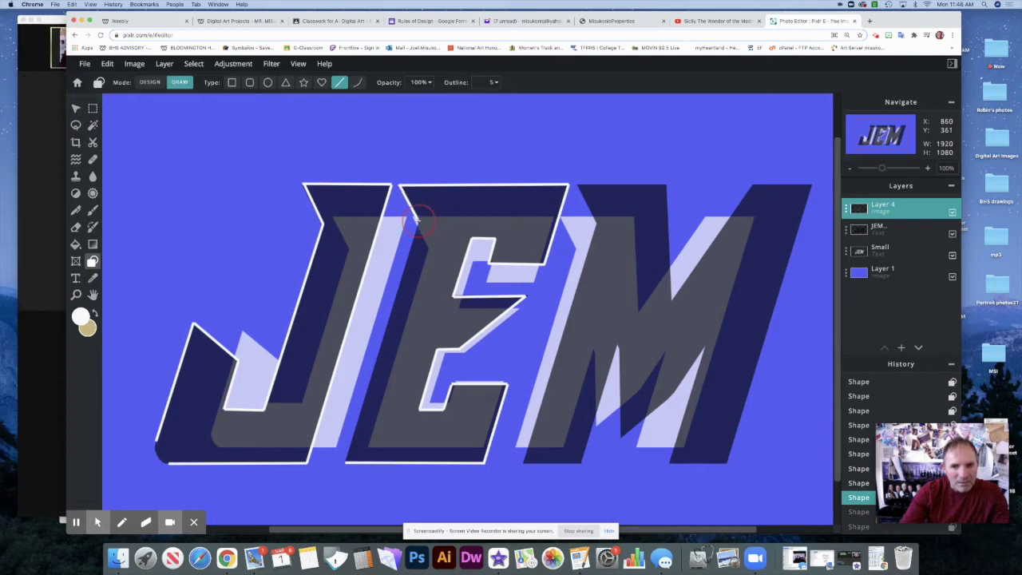
left_click(416, 222)
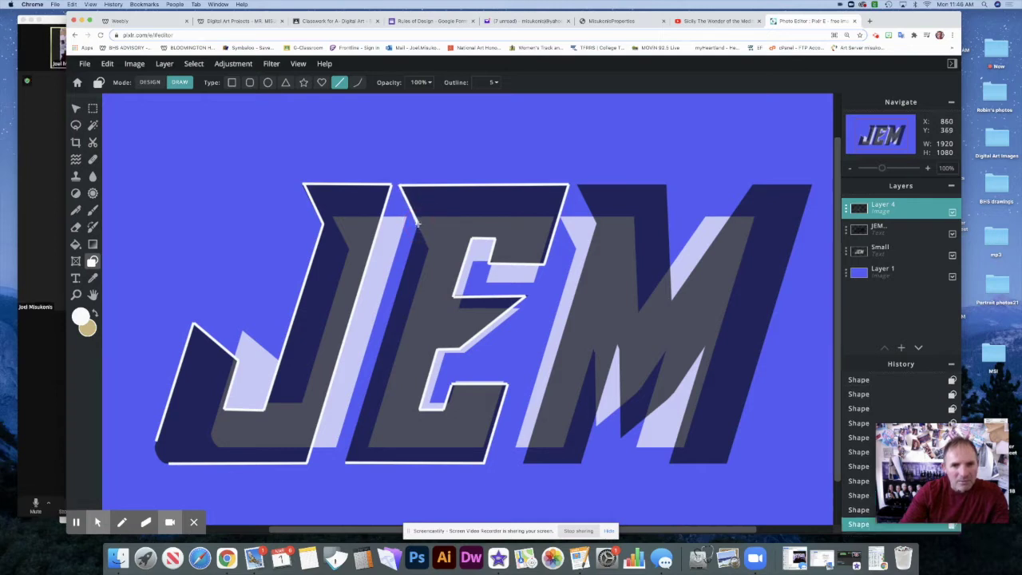
left_click(345, 460)
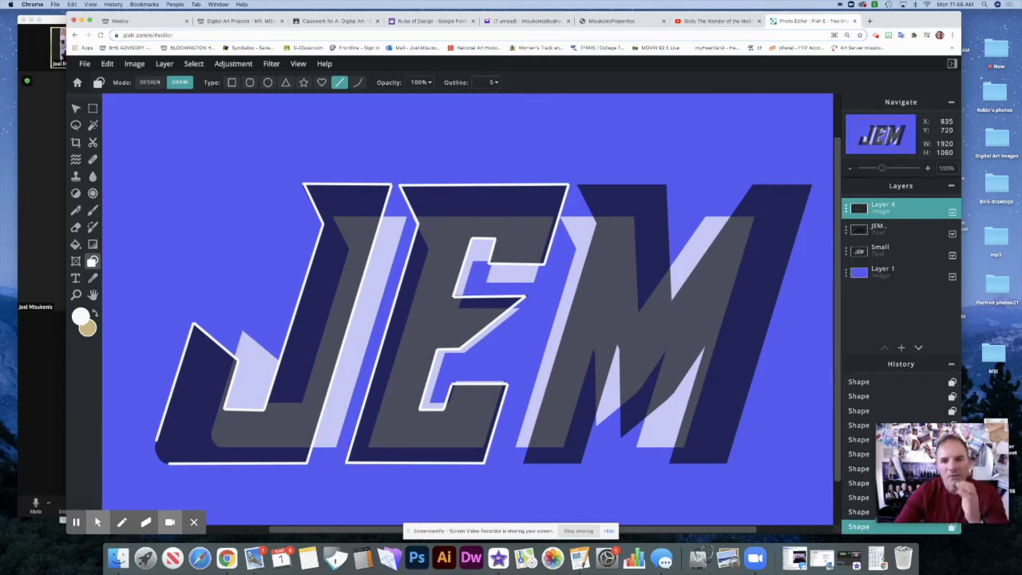
Step: Trace the complete outline of the large M with straight white lines, starting and ending at its upper-left corner
left_click(578, 188)
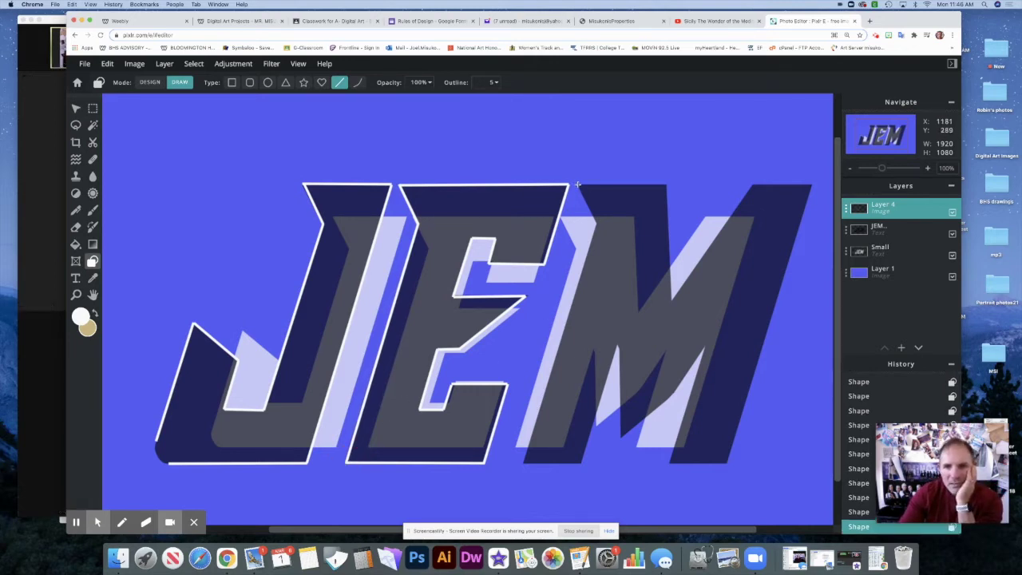
left_click(595, 224)
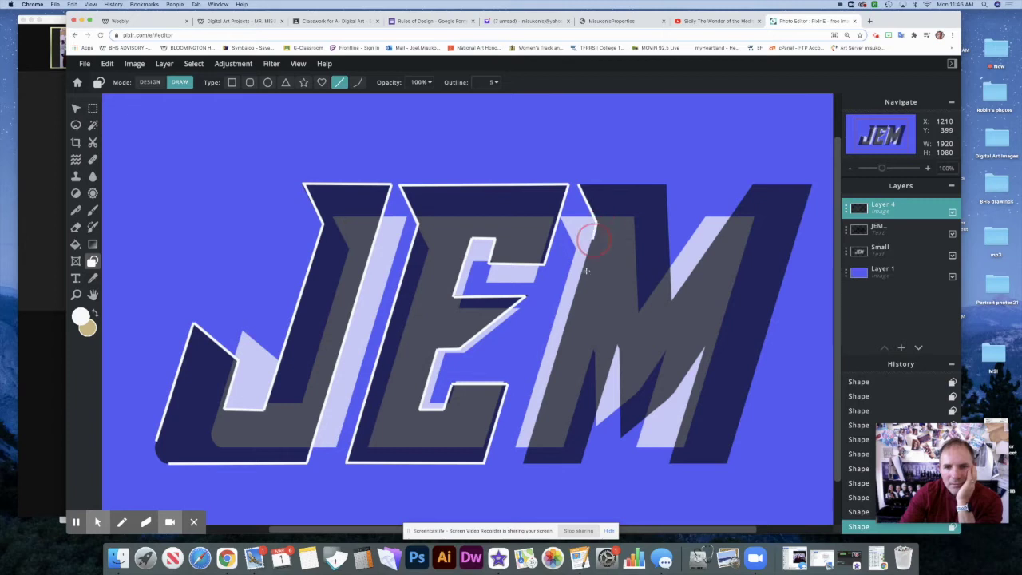
left_click(524, 462)
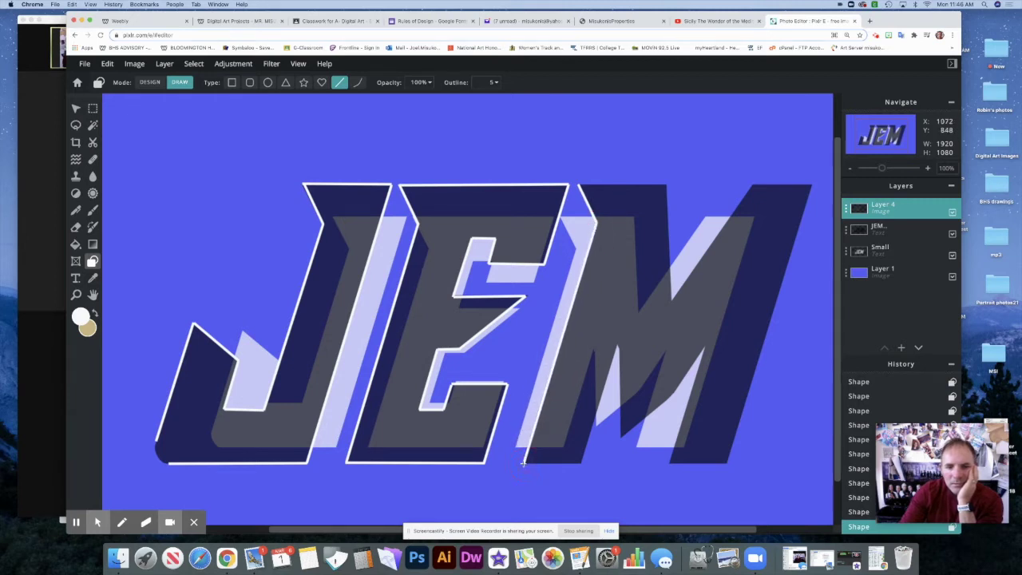
left_click(580, 461)
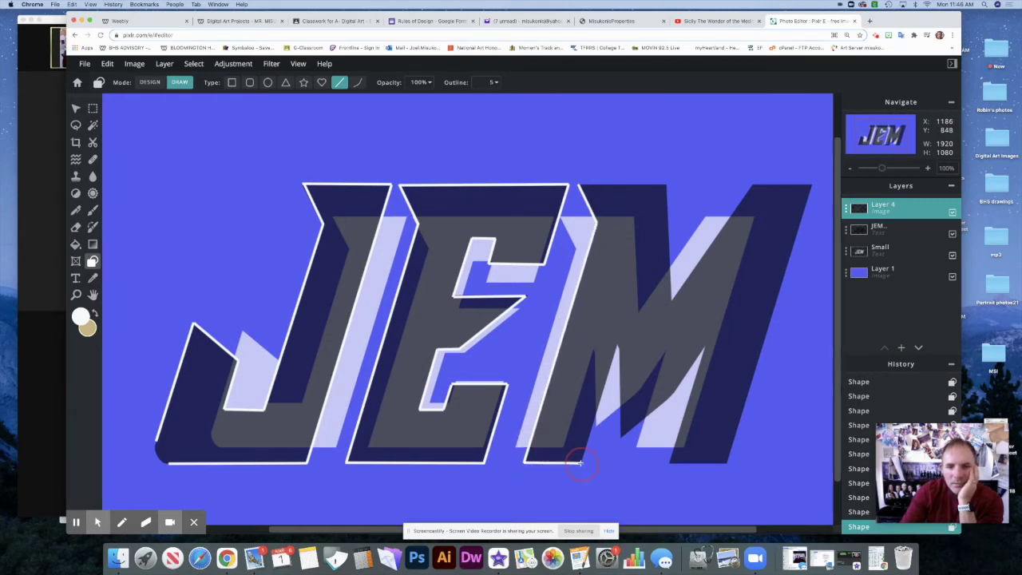
left_click(615, 346)
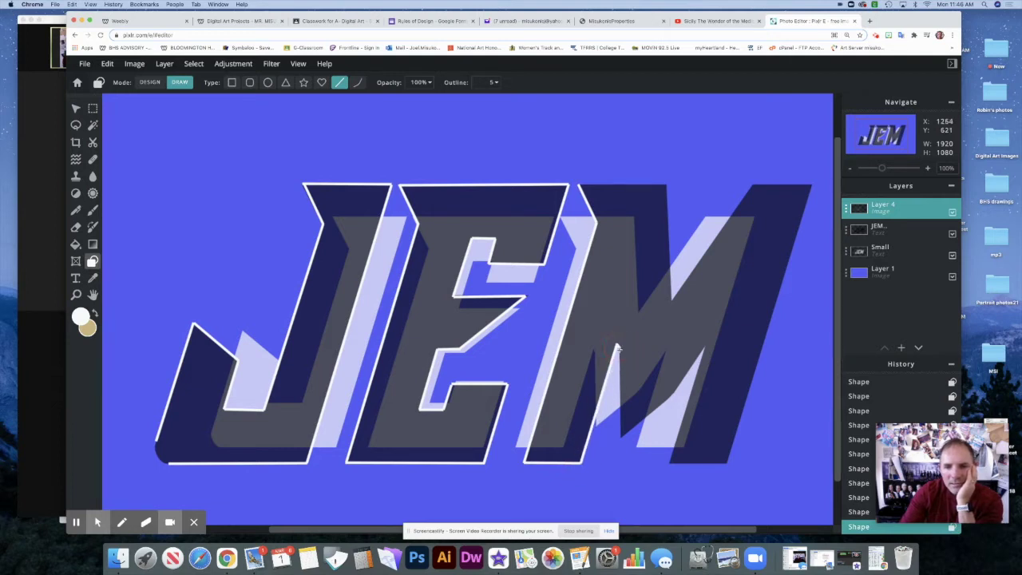
left_click(620, 435)
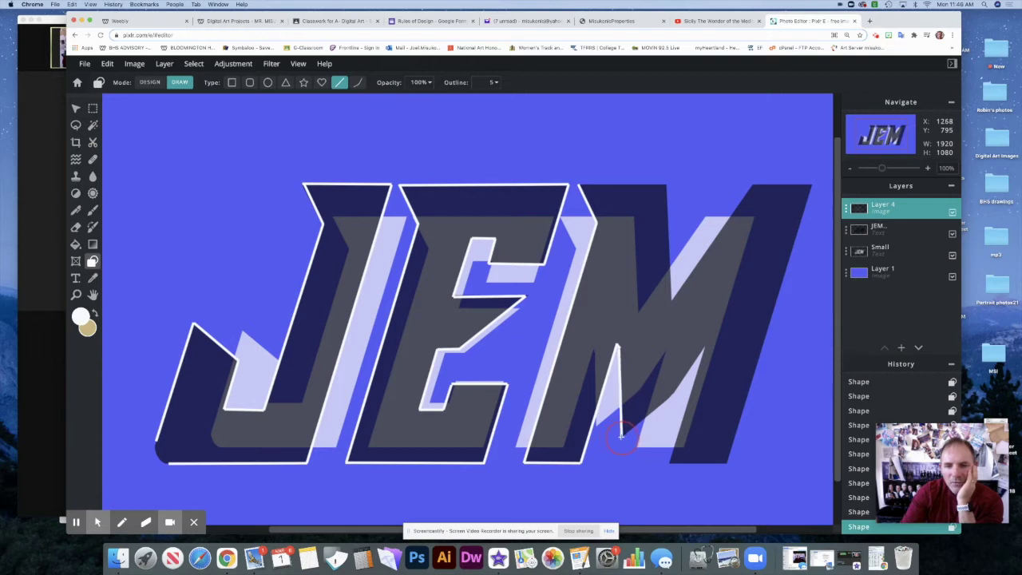
left_click(674, 391)
left_click(705, 345)
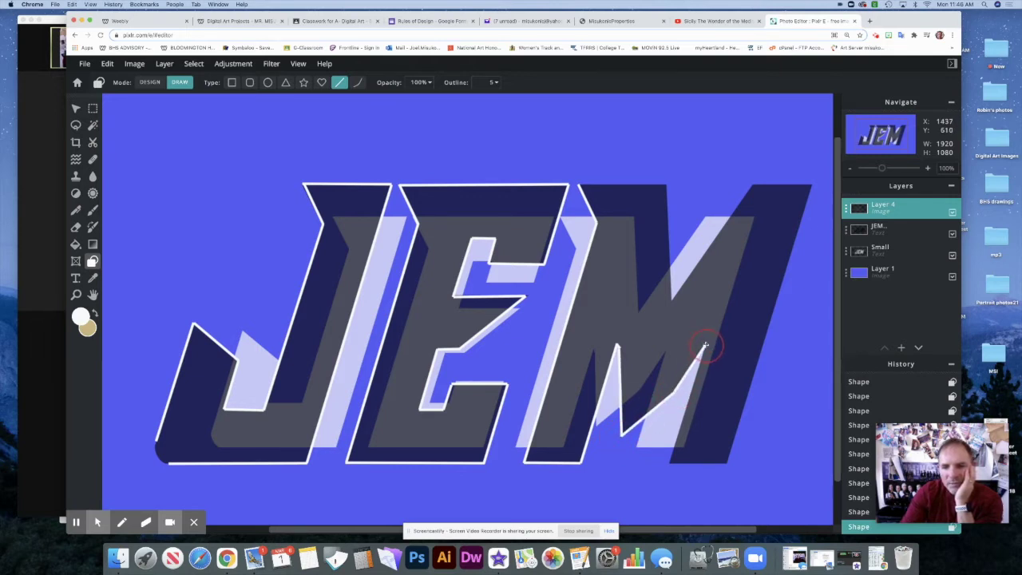
left_click(669, 461)
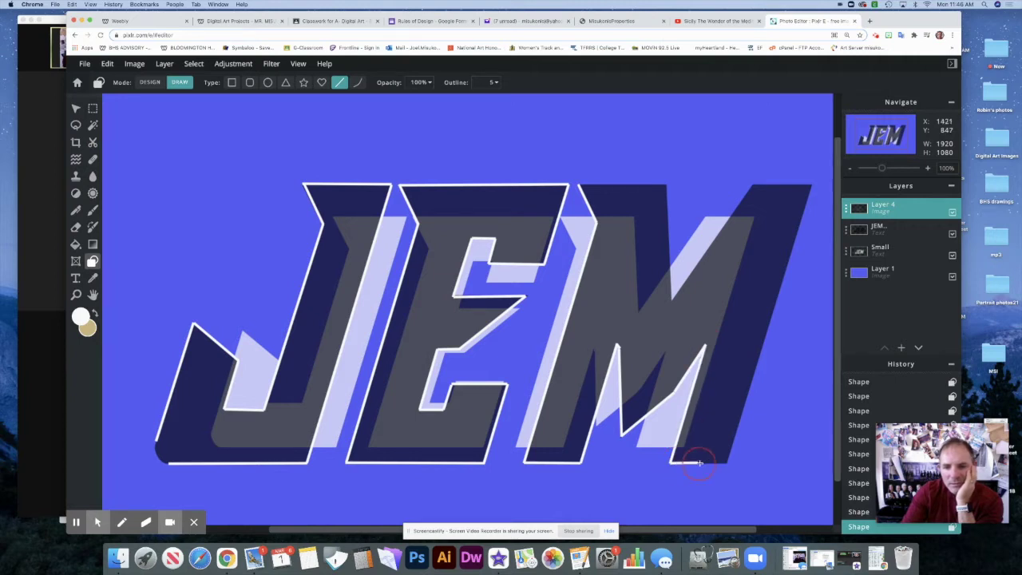
left_click(727, 461)
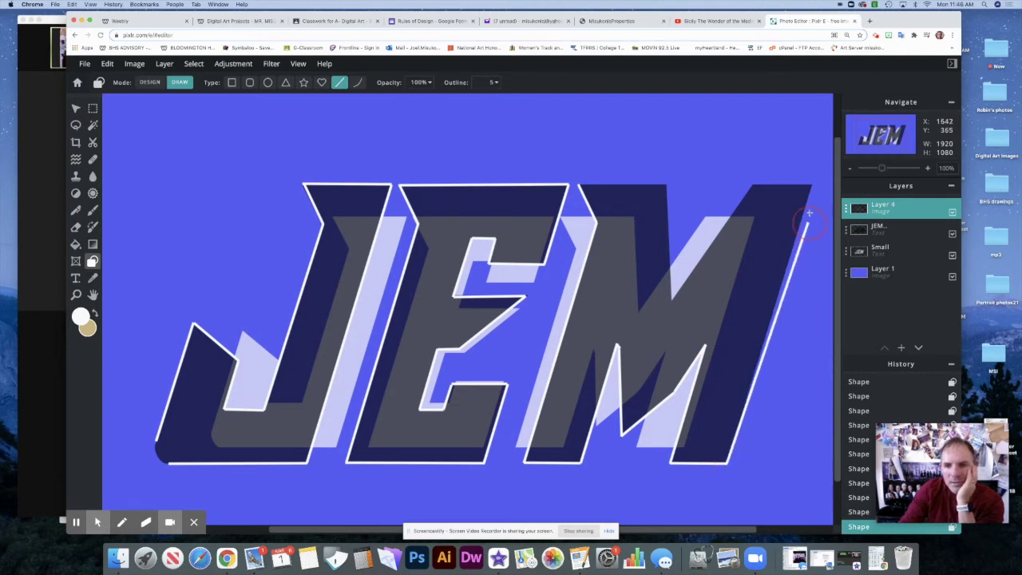
left_click(810, 185)
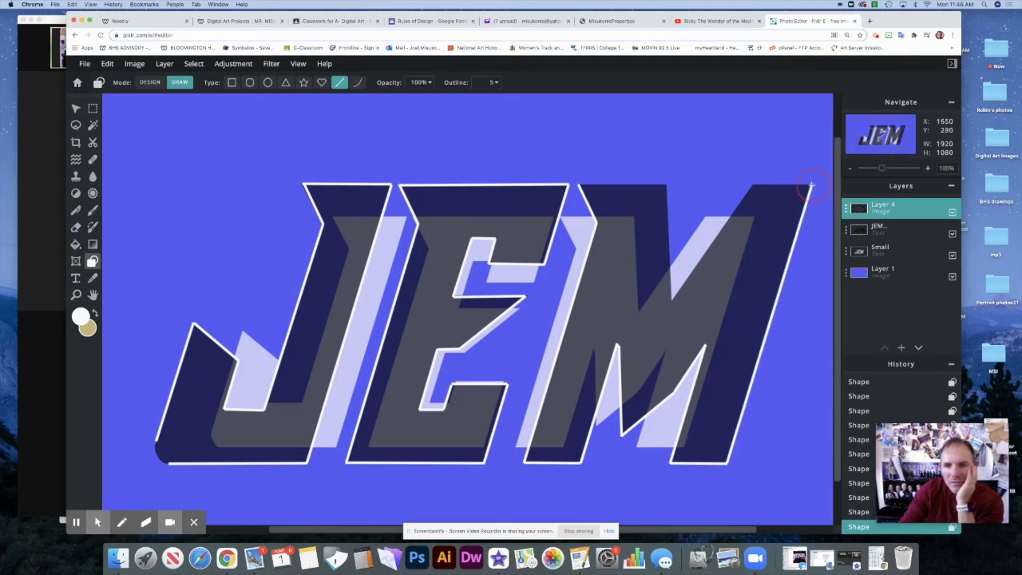
left_click(752, 185)
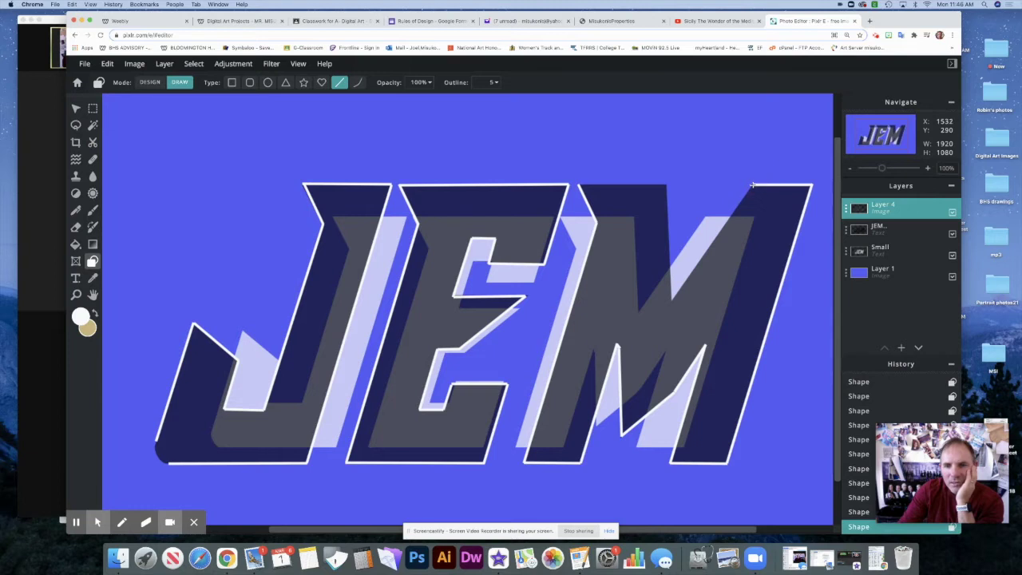
left_click(671, 300)
left_click(667, 185)
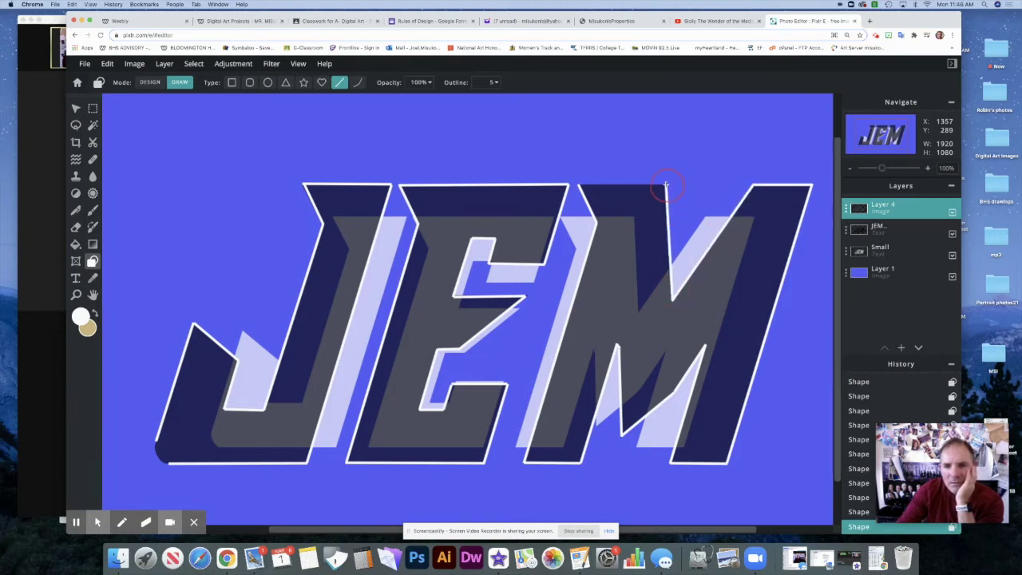
left_click(578, 185)
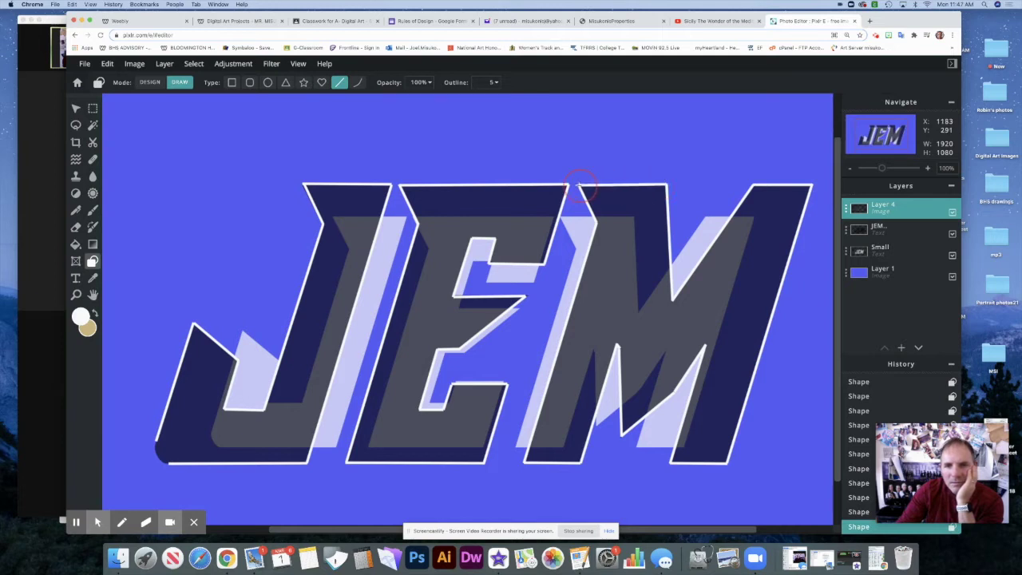
Step: Close the gap at the large J's rounded lower-left corner with a curved white line, undoing the first curve and redrawing it
left_click(357, 85)
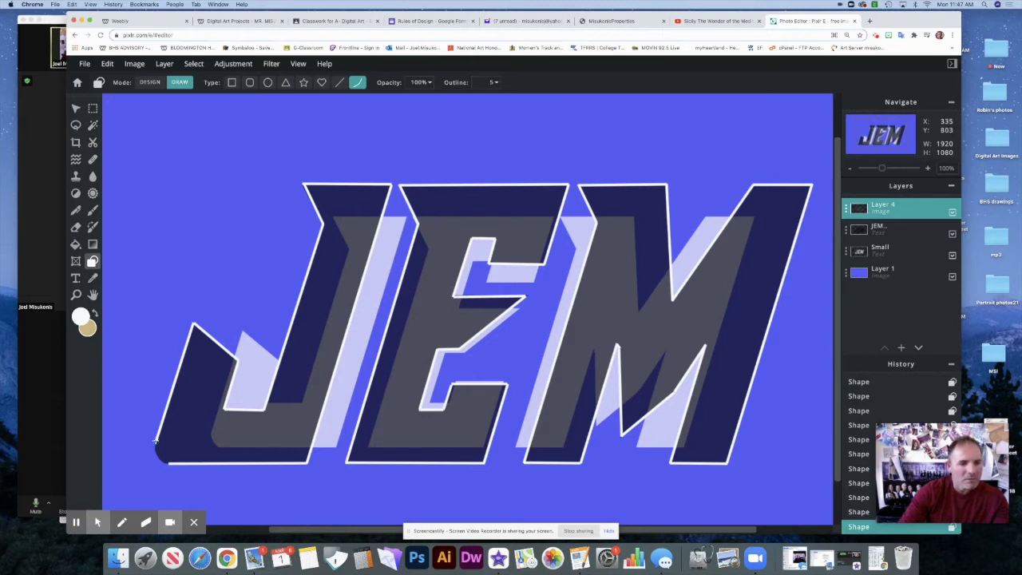
mouse_move(155, 439)
left_mouse_down()
mouse_move(166, 458)
mouse_move(151, 460)
left_mouse_up()
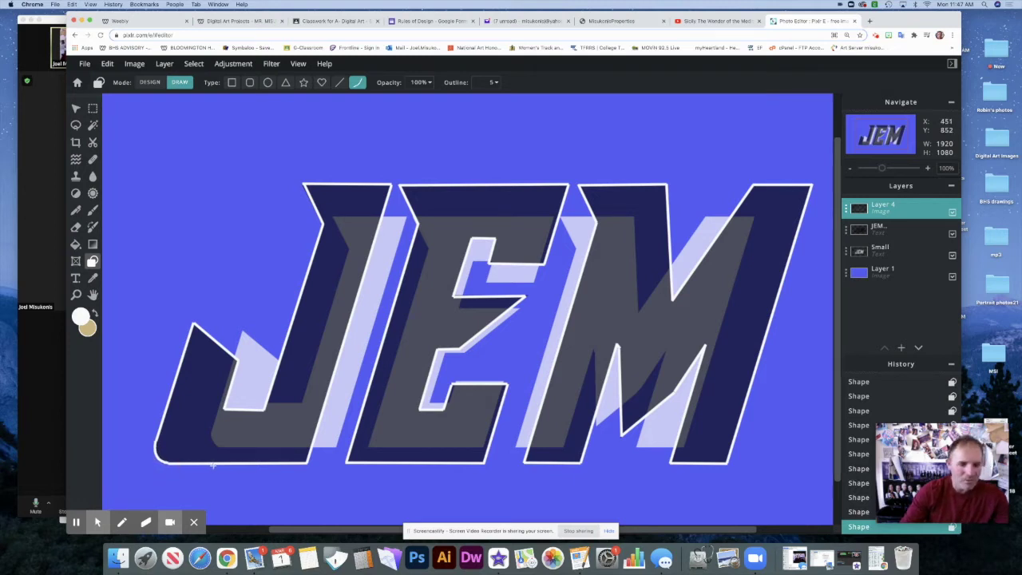
key("super+z")
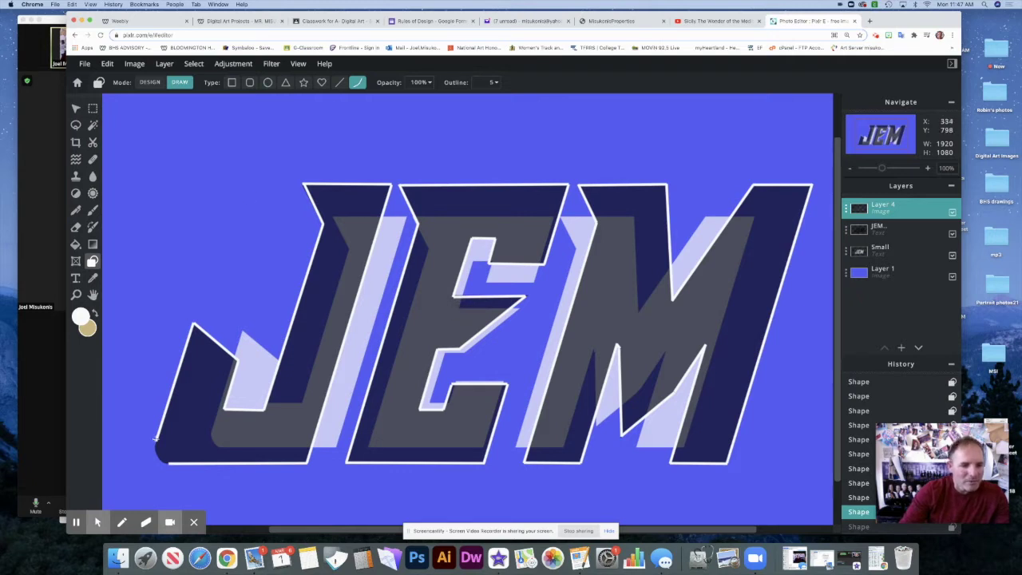
mouse_move(156, 438)
left_mouse_down()
mouse_move(166, 458)
mouse_move(150, 460)
left_mouse_up()
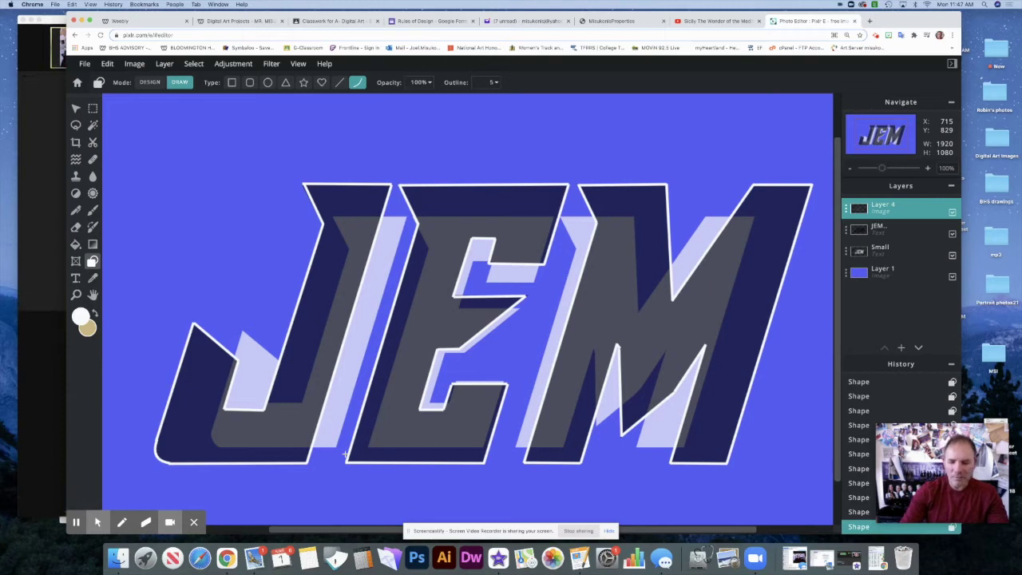
Step: Erase the stray edge of the outline just below the large J's rounded lower-left corner
scroll(345, 454, "up", 3)
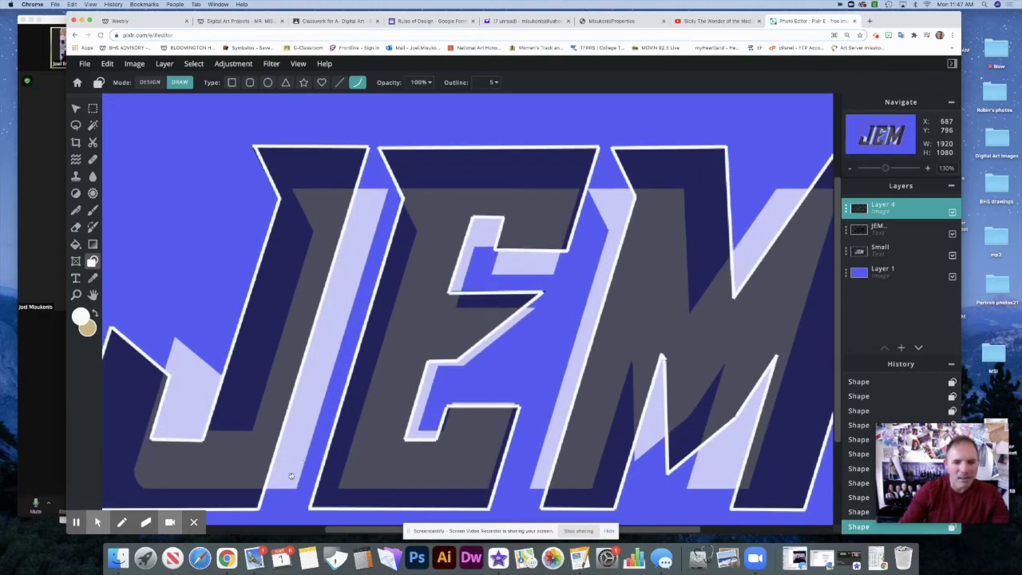
scroll(482, 339, "up", 2)
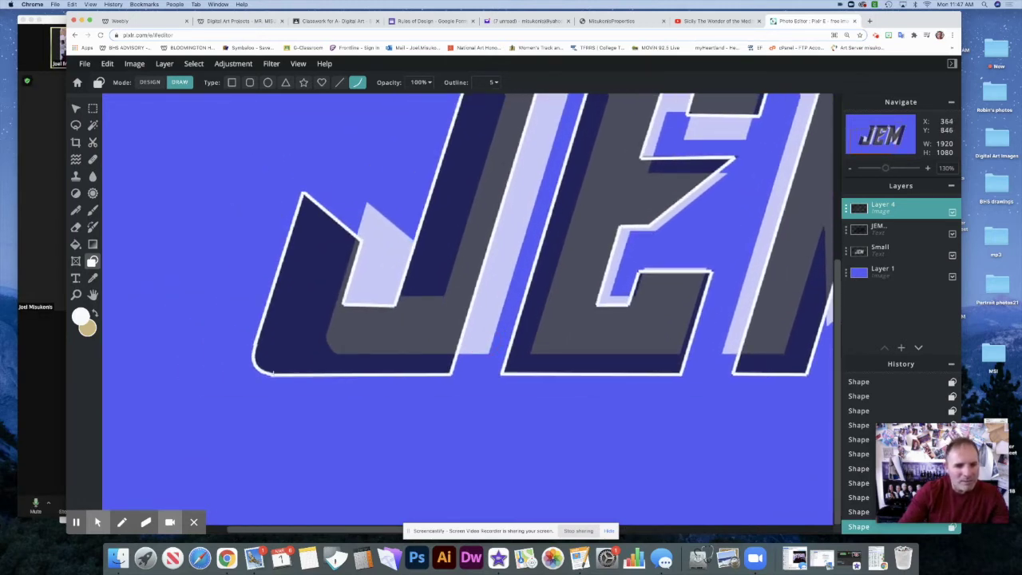
left_click(76, 227)
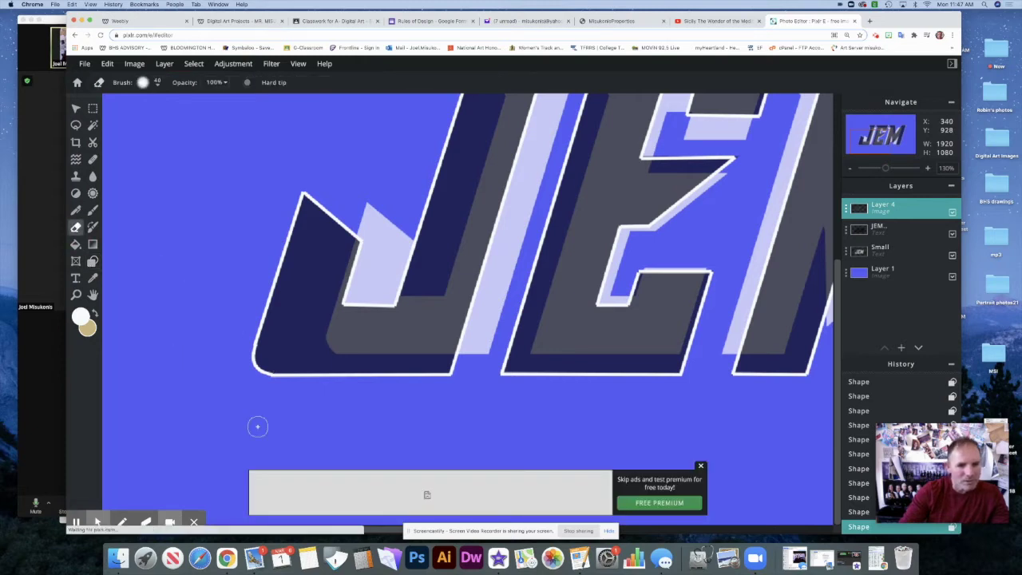
left_click(267, 386)
left_click(268, 386)
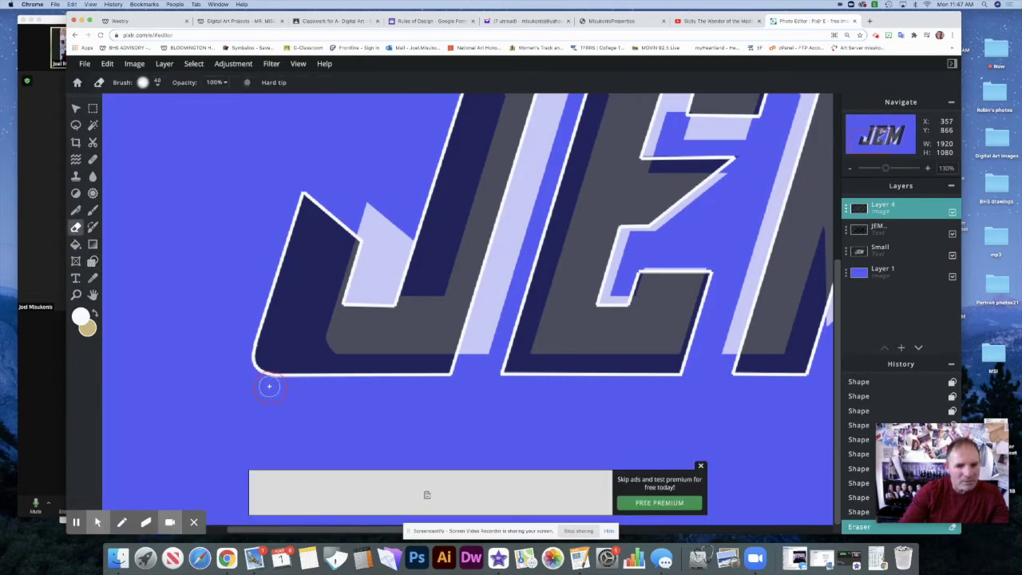
left_click(701, 466)
key("super+minus")
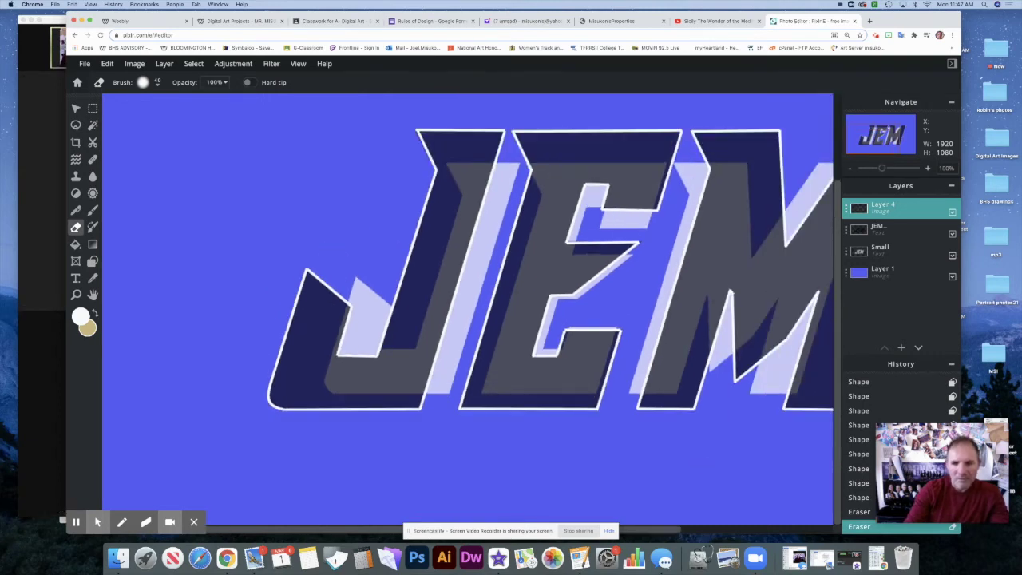
key("super+minus")
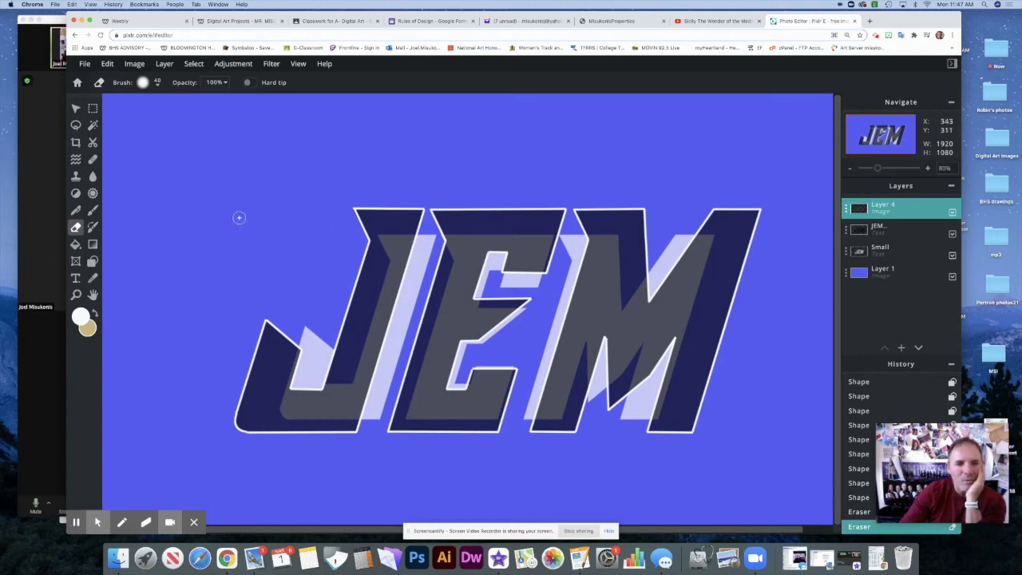
Step: Connect the large J's corners to the offset light J and trace its exposed outer edges with straight white lines
left_click(93, 261)
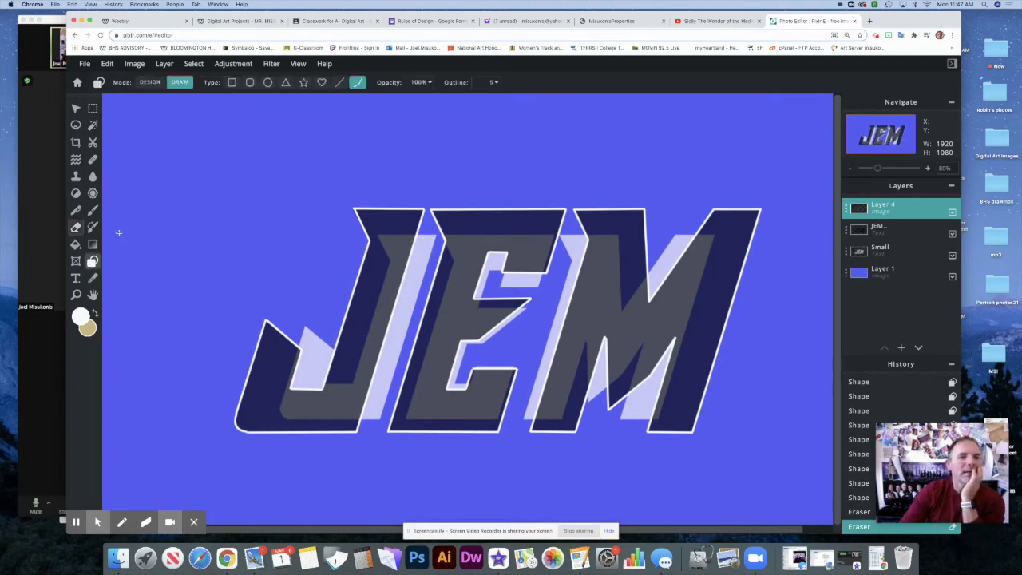
left_click(338, 83)
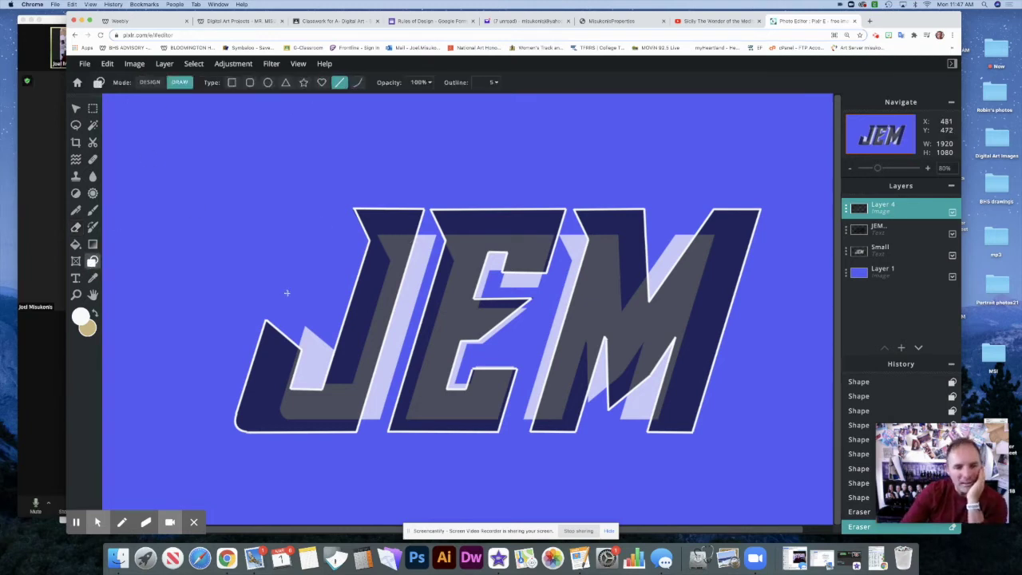
mouse_move(266, 320)
left_mouse_down()
mouse_move(302, 339)
mouse_move(305, 327)
mouse_move(310, 348)
mouse_move(334, 352)
left_mouse_up()
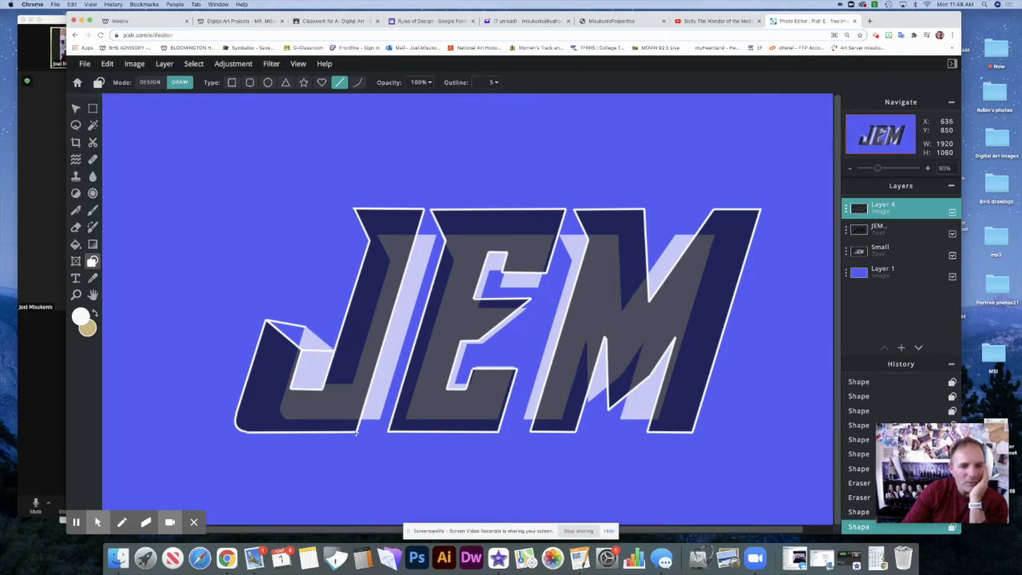
left_click_drag(364, 428, 381, 402)
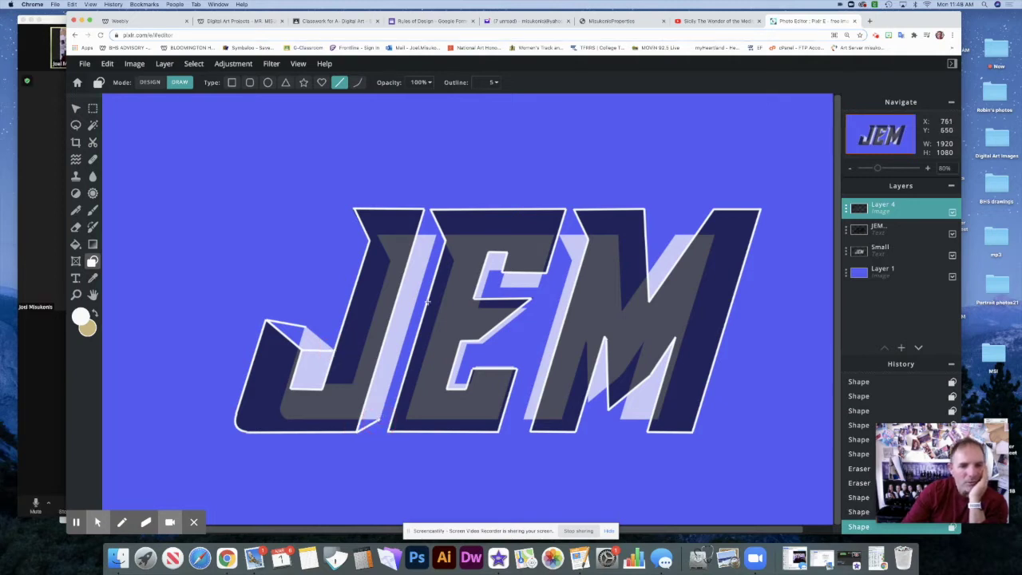
left_click_drag(424, 209, 429, 241)
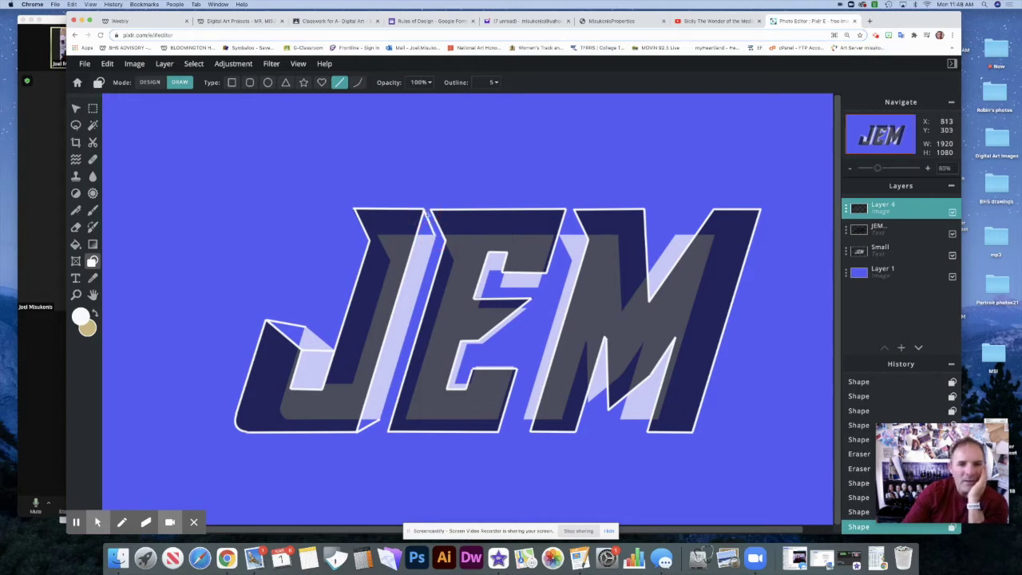
left_click_drag(430, 243, 380, 416)
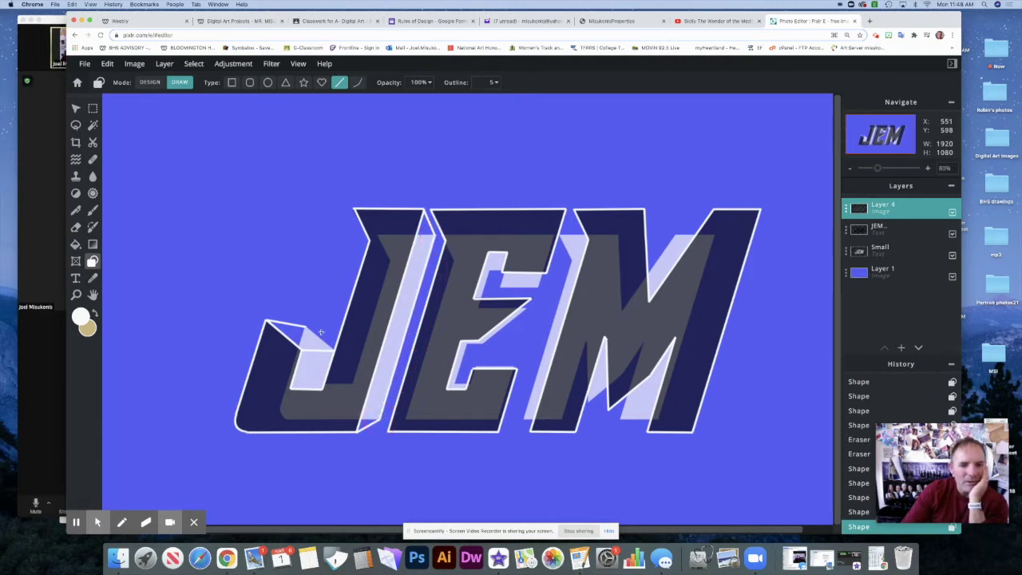
left_click_drag(304, 325, 335, 350)
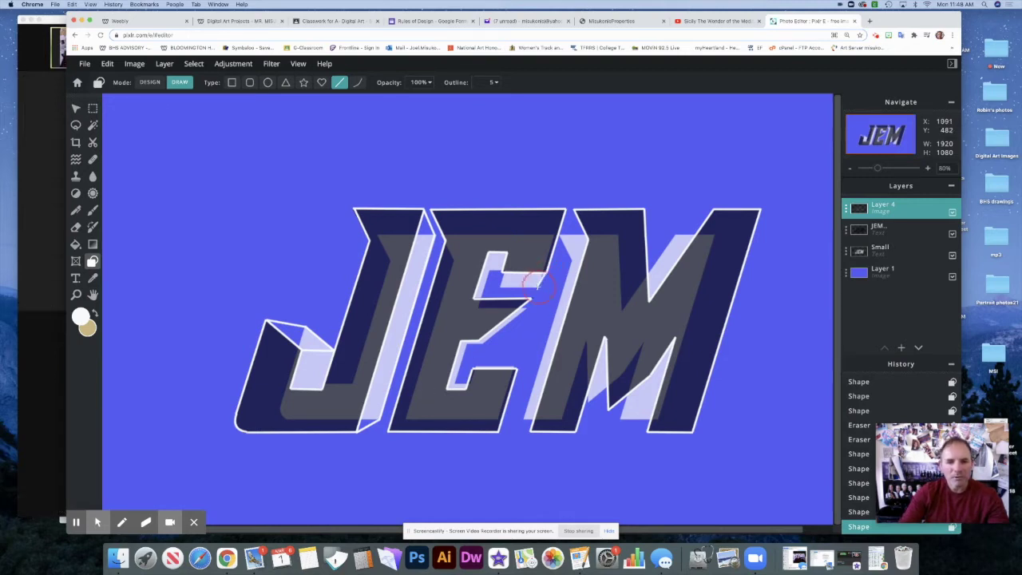
Step: Connect the large E's inner corners to the offset light E and trace its exposed inner edges with straight white lines
mouse_move(537, 283)
left_mouse_down()
mouse_move(497, 274)
mouse_move(515, 279)
mouse_move(511, 299)
mouse_move(489, 269)
mouse_move(539, 324)
left_mouse_up()
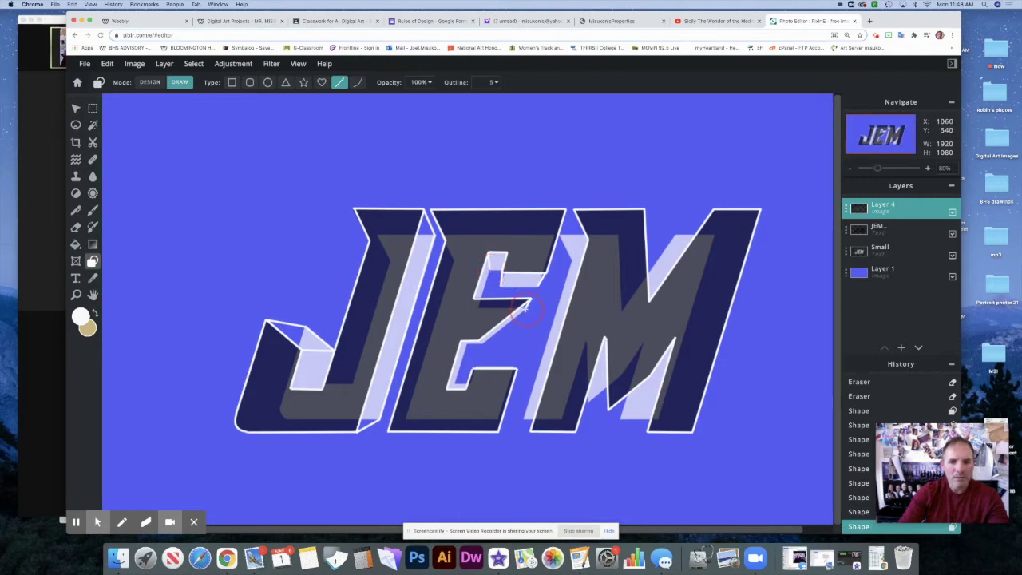
left_click_drag(525, 307, 460, 341)
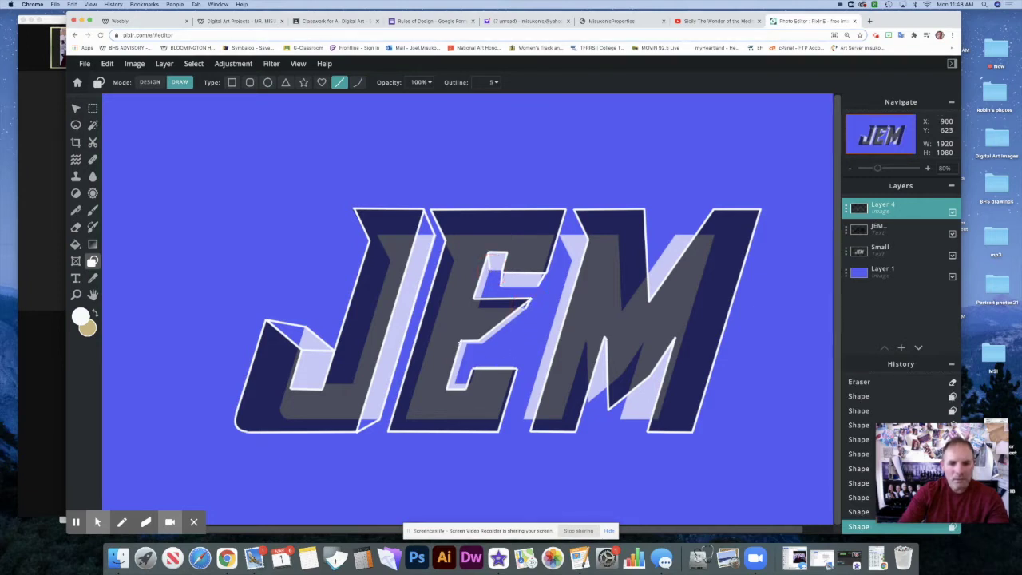
left_click_drag(469, 345, 484, 343)
left_click(454, 383)
left_click_drag(455, 383, 480, 369)
left_click(474, 368)
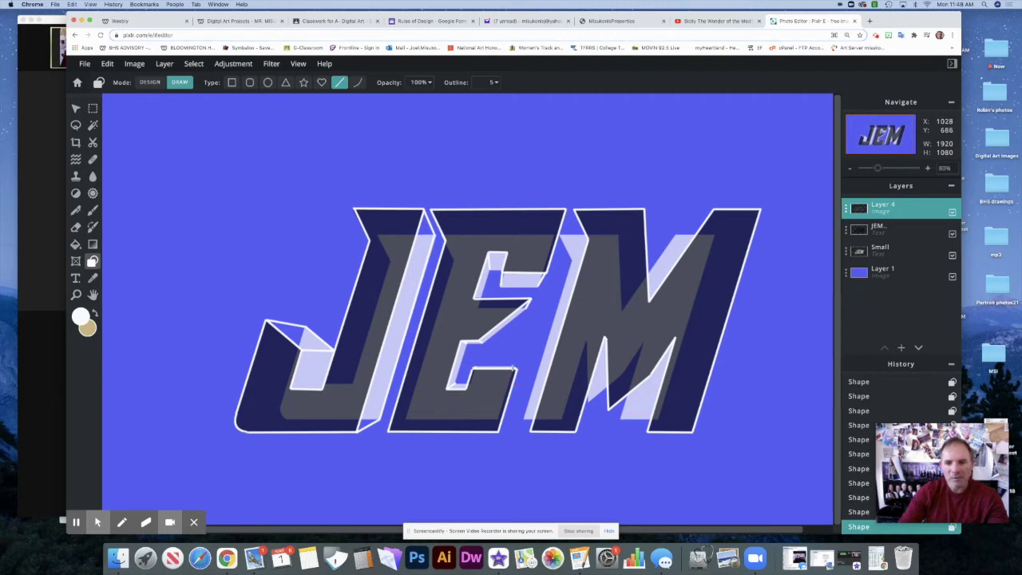
left_click(500, 285)
left_click_drag(501, 285, 536, 284)
left_click_drag(488, 271, 479, 300)
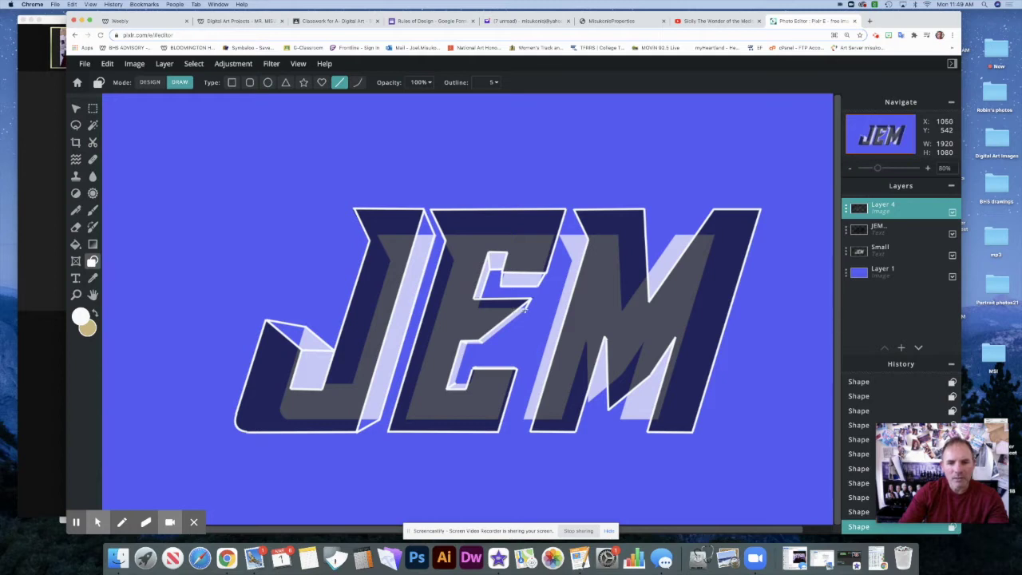
left_click_drag(525, 307, 467, 345)
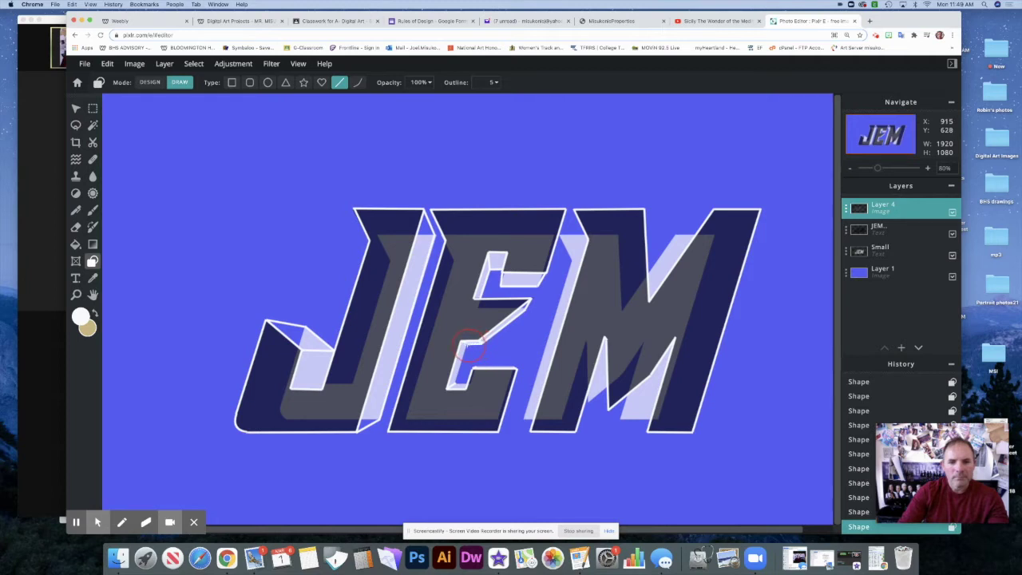
Step: Trace the large E's lower-arm edge and connect the large M's corners to the offset light M with straight white lines
mouse_move(460, 367)
left_mouse_down()
mouse_move(456, 384)
mouse_move(515, 368)
left_mouse_up()
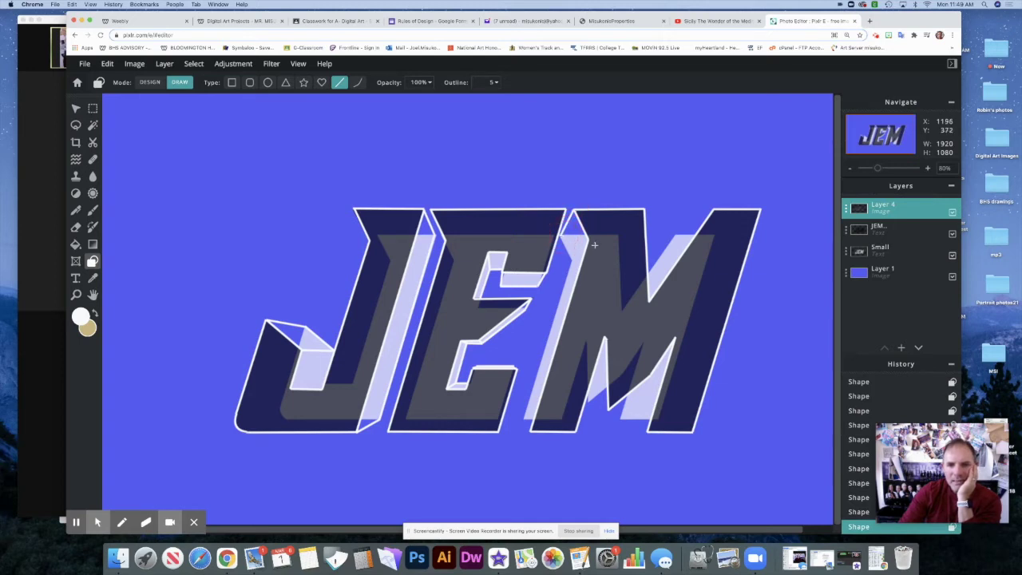
left_click(574, 261)
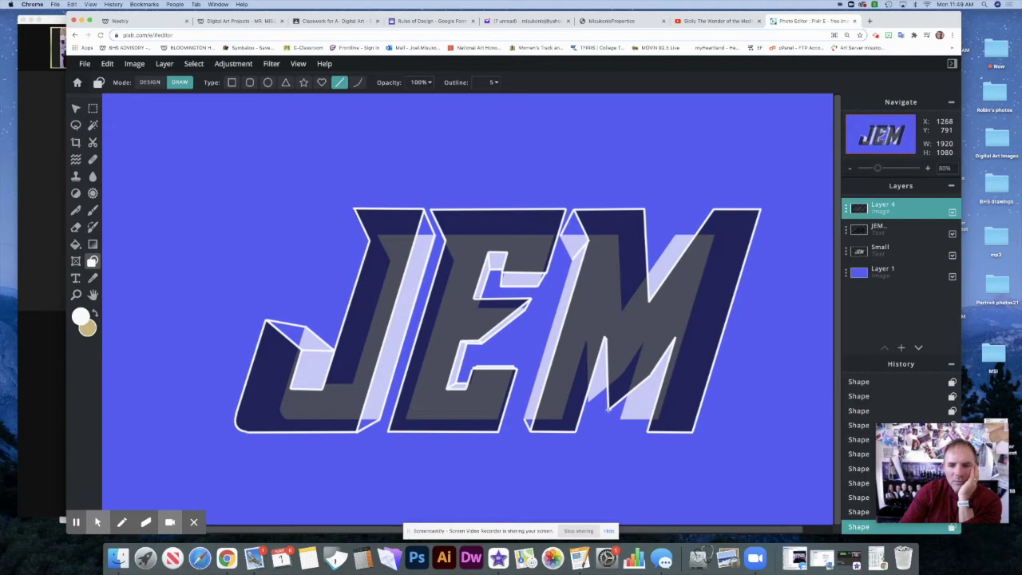
left_click(590, 400)
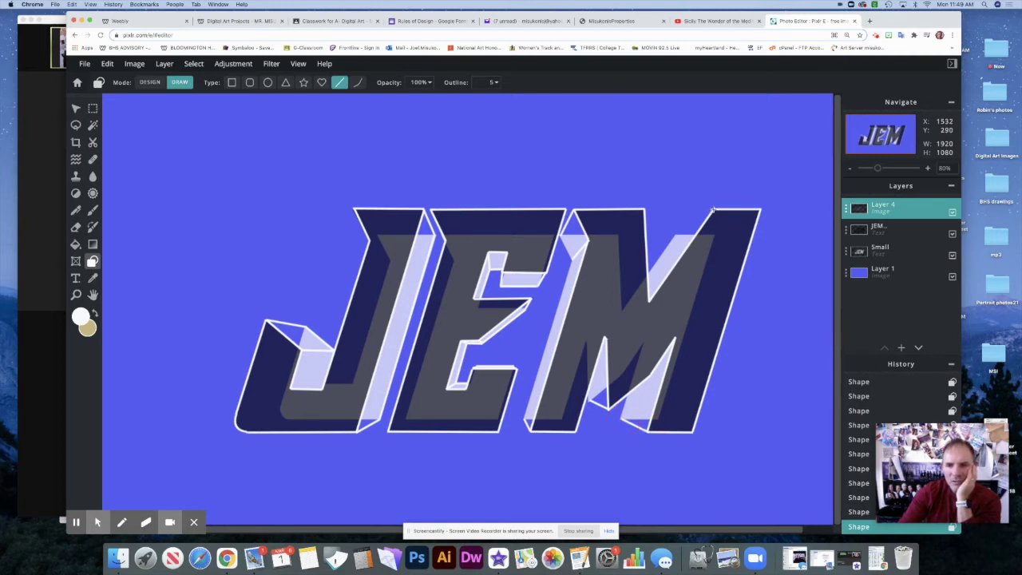
left_click(675, 234)
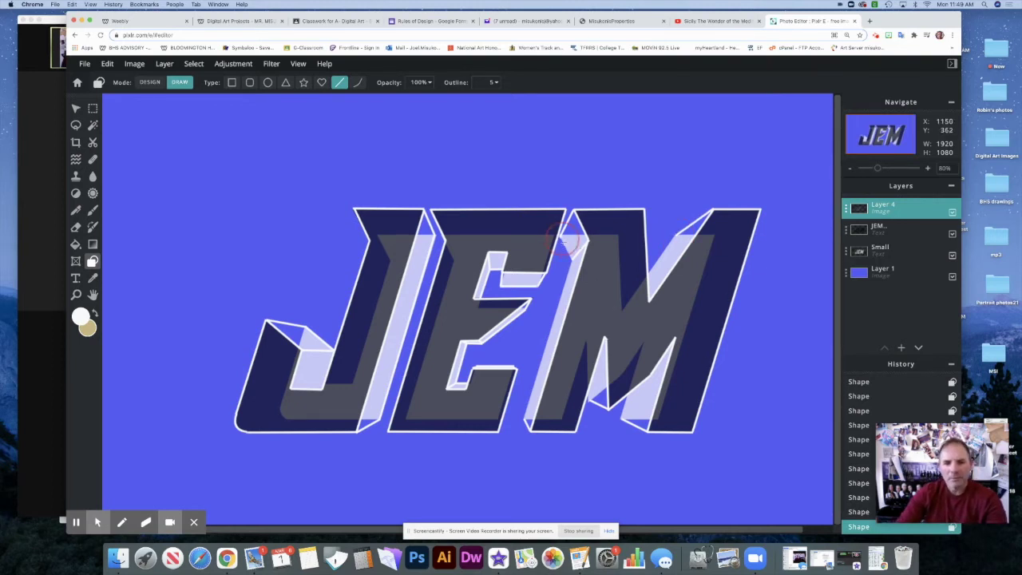
left_click(571, 259)
Step: Trace the offset light M's exposed edges along its left side, lower openings and upper notch with straight white lines
left_click_drag(572, 259, 525, 418)
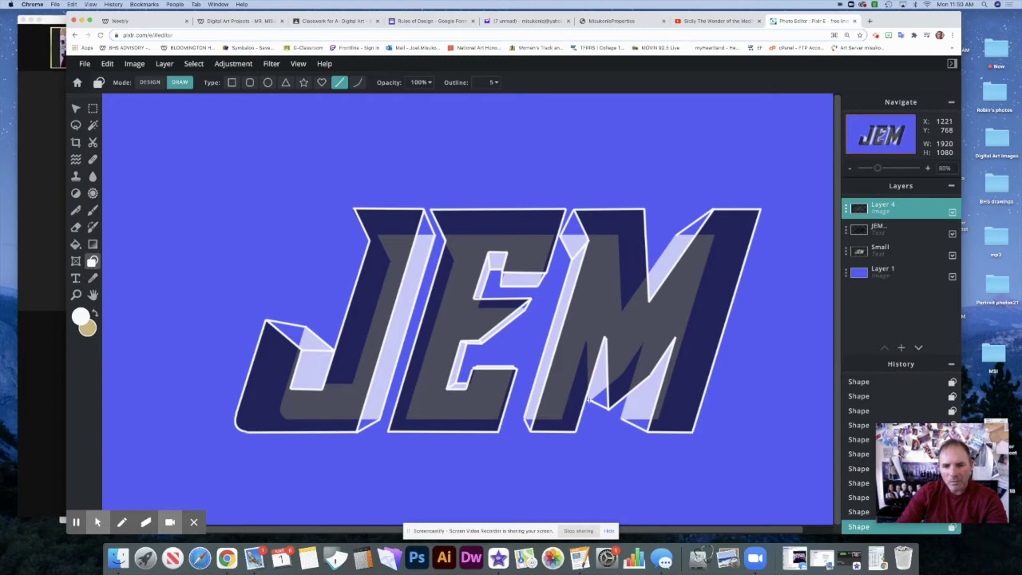
left_click(588, 390)
left_click_drag(588, 390, 622, 416)
left_click(627, 398)
left_click_drag(628, 392, 644, 415)
left_click_drag(676, 232, 647, 274)
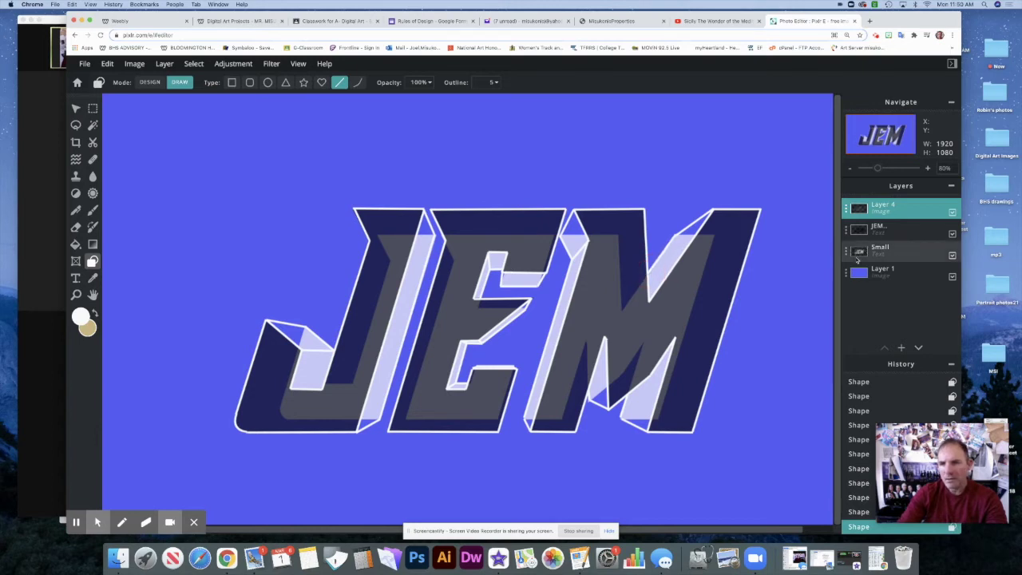
Step: Hide the Small text layer and close the gaps at the M's lower depth corners with short white lines
left_click(952, 255)
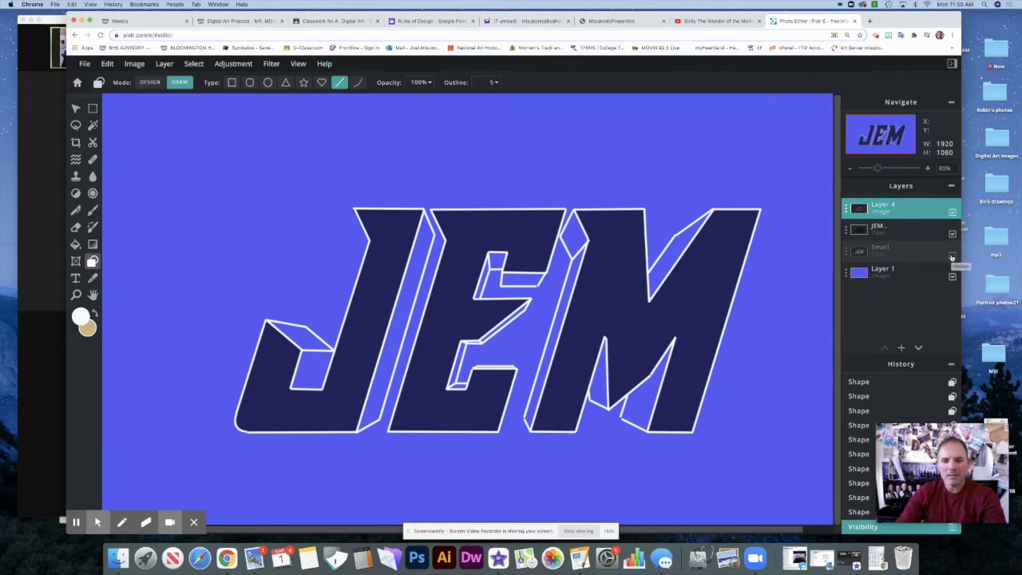
key("super+plus")
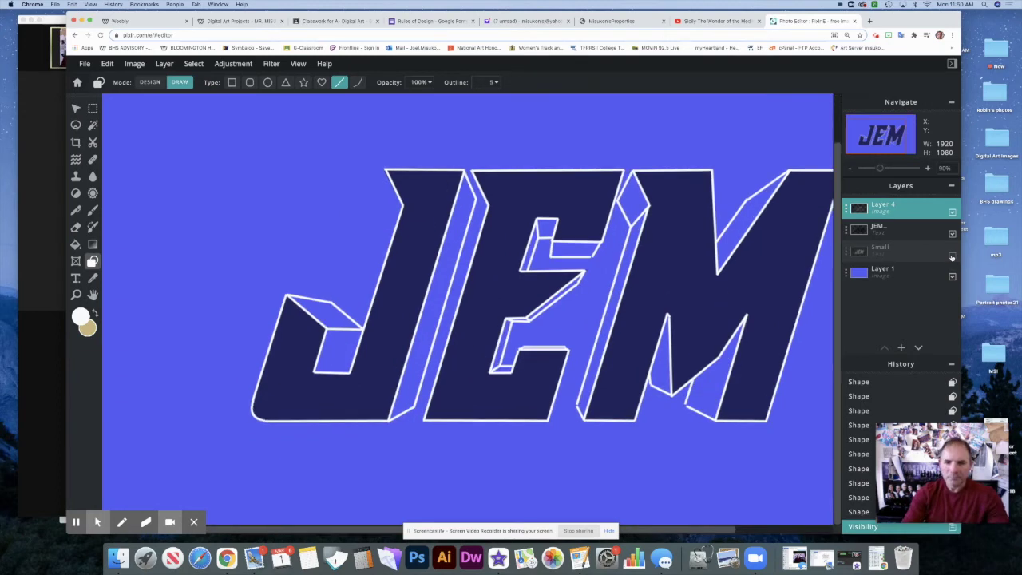
key("super+plus")
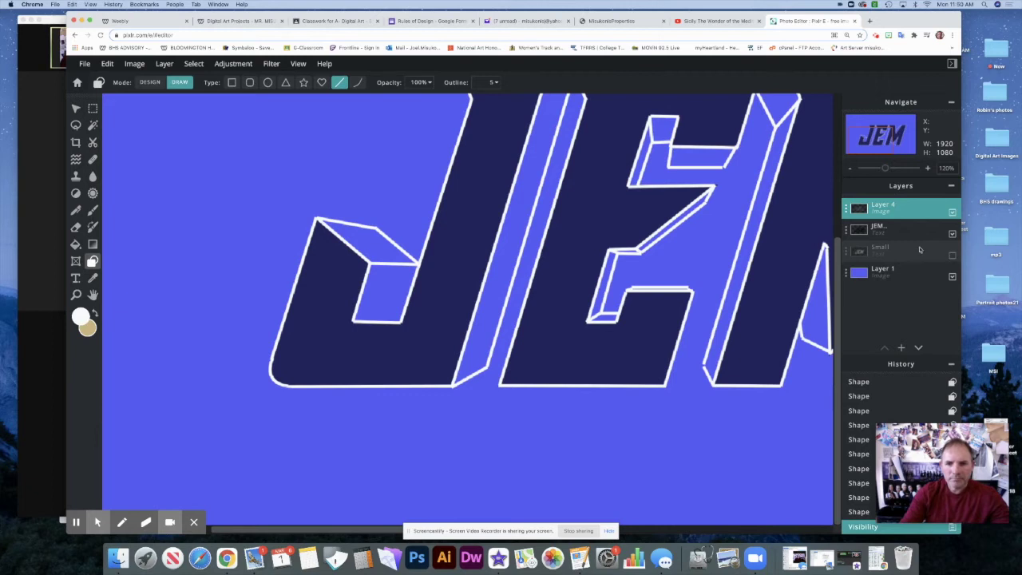
left_click_drag(654, 264, 513, 312)
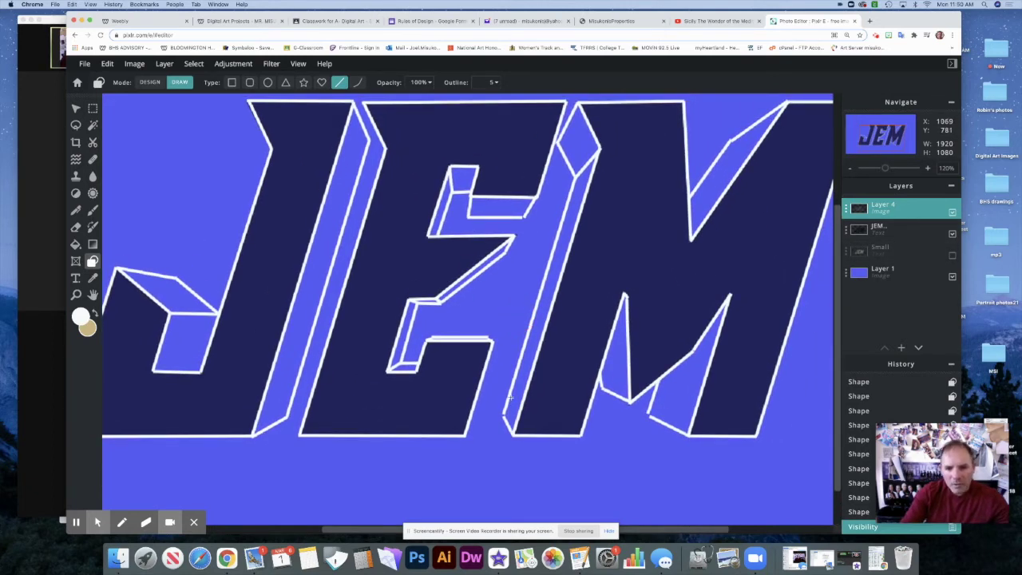
left_click_drag(503, 416, 514, 435)
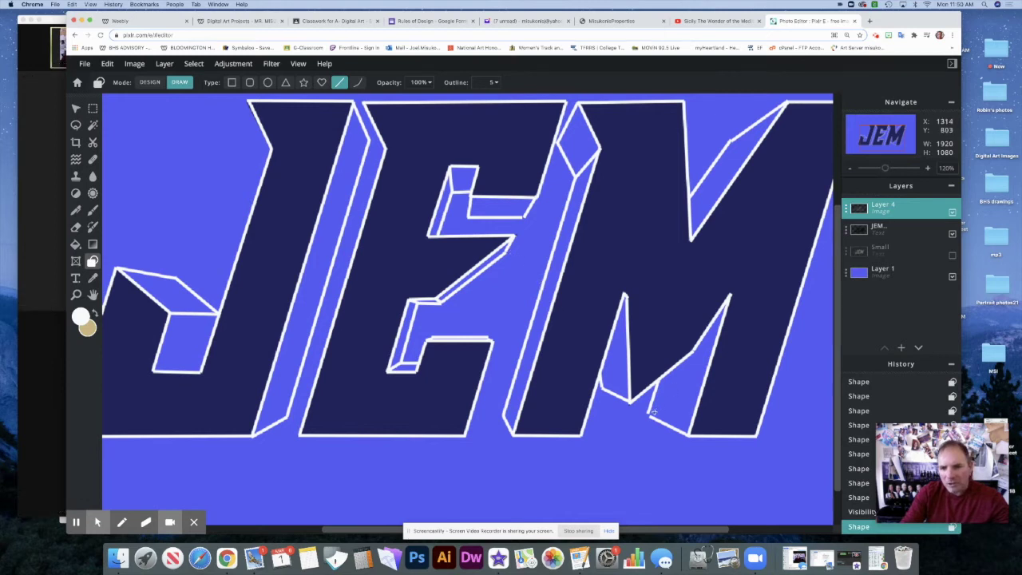
left_click_drag(647, 413, 650, 413)
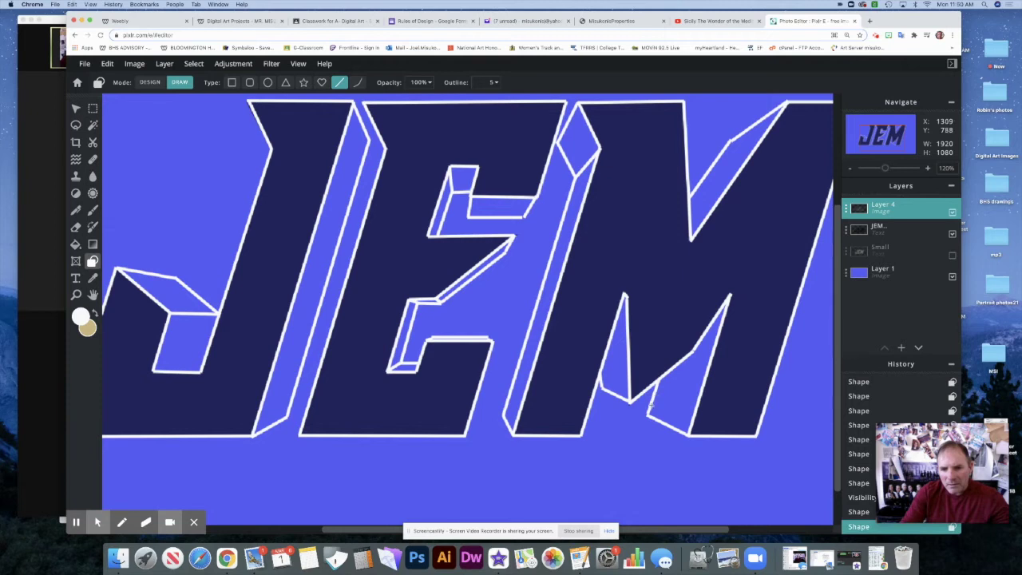
left_click(647, 414)
left_click(592, 382)
Step: Close the gap in the depth outline beneath the E's middle arm with a short white line
left_click_drag(700, 275, 634, 326)
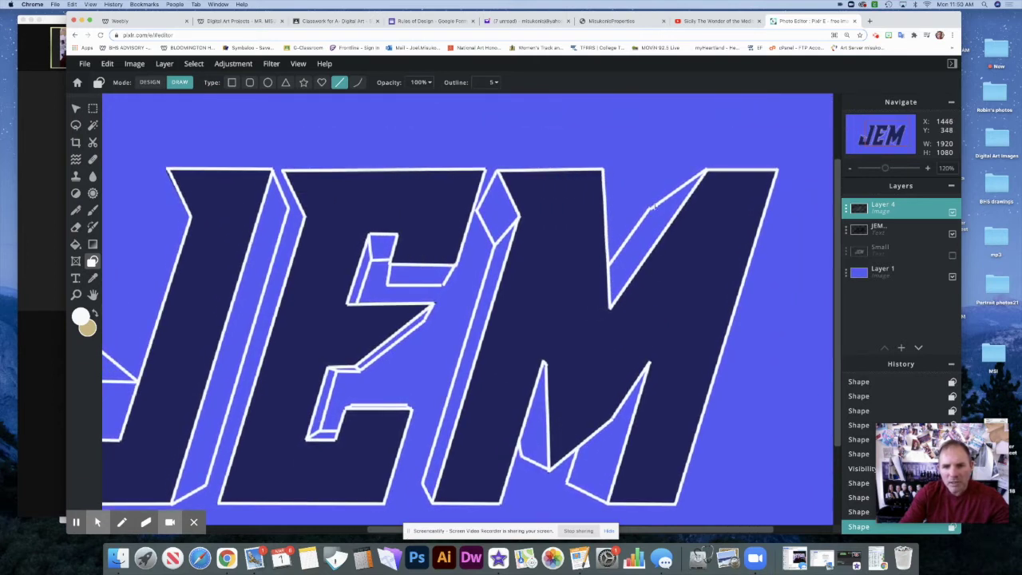
left_click_drag(495, 283, 630, 262)
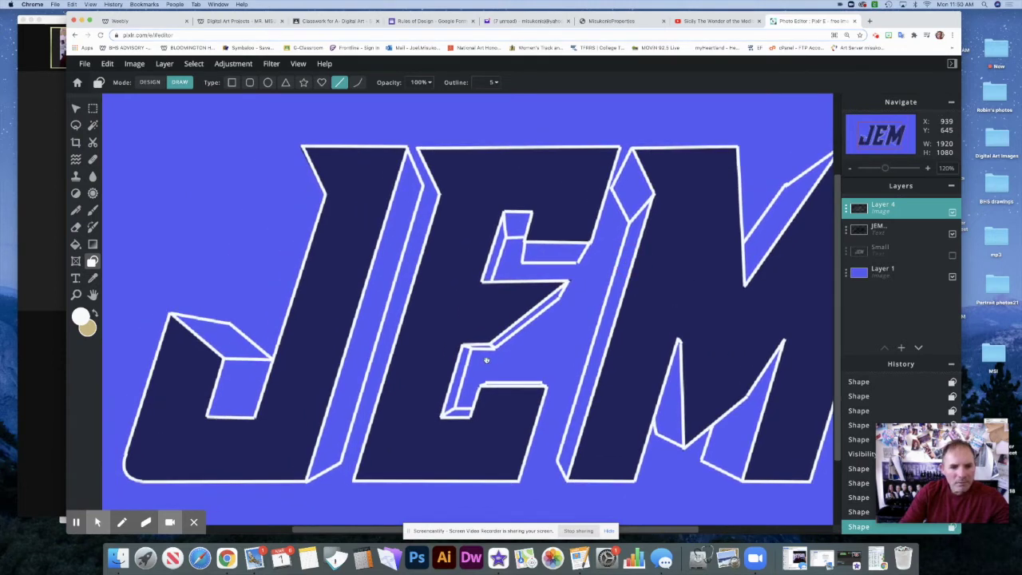
left_click_drag(487, 359, 457, 336)
scroll(455, 335, "down", 2)
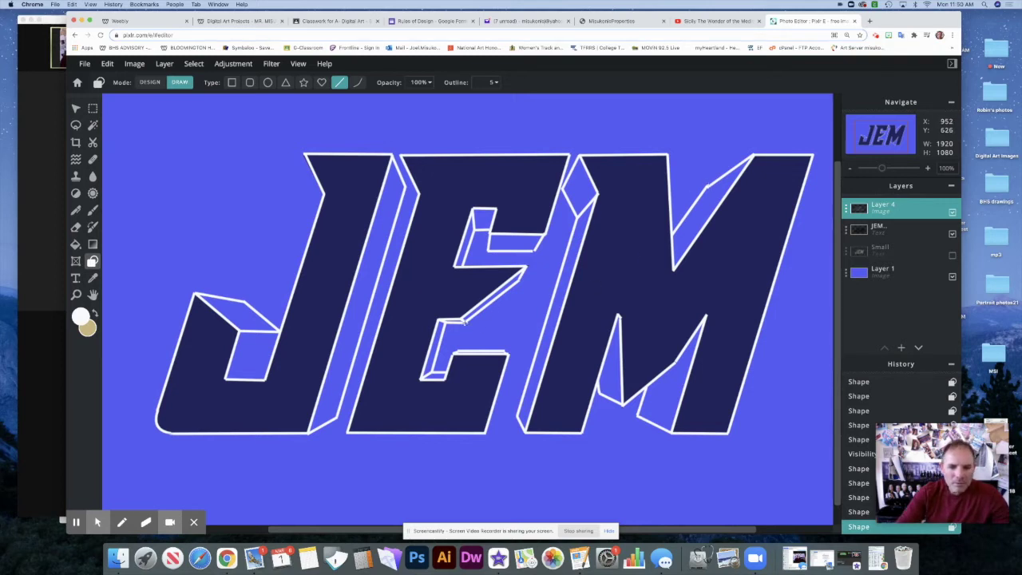
left_click_drag(463, 321, 476, 322)
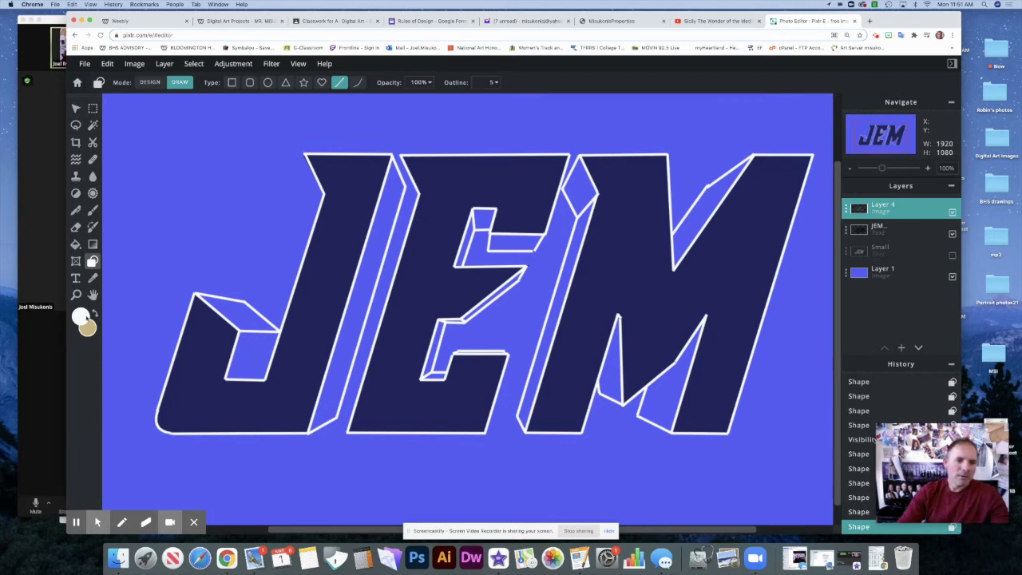
Step: Fill the J's upper hook facet, the M's upper notch facet and the E's thin lower-arm strip with light gray
left_click(81, 316)
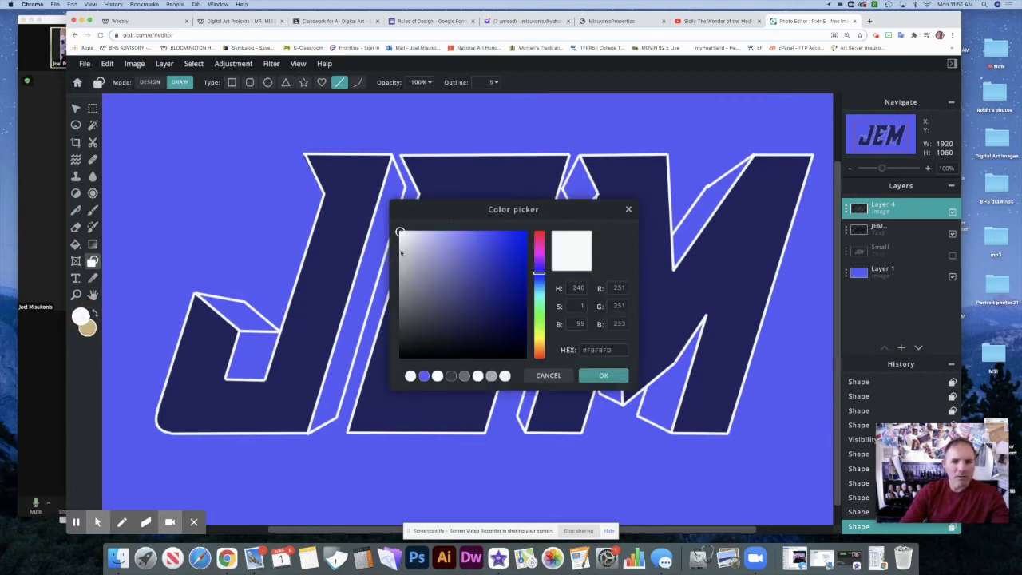
left_click(401, 252)
left_click(603, 375)
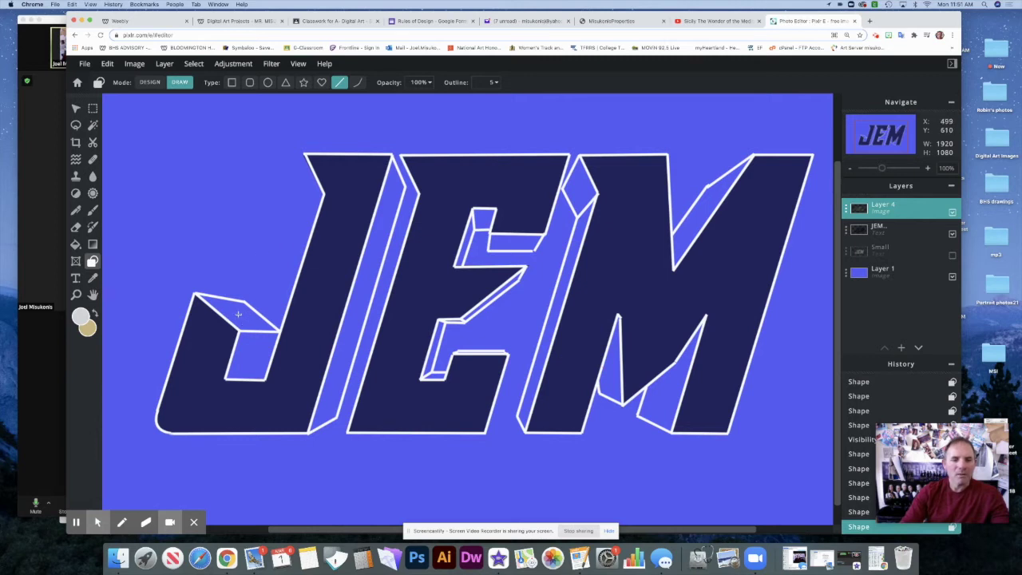
key("g")
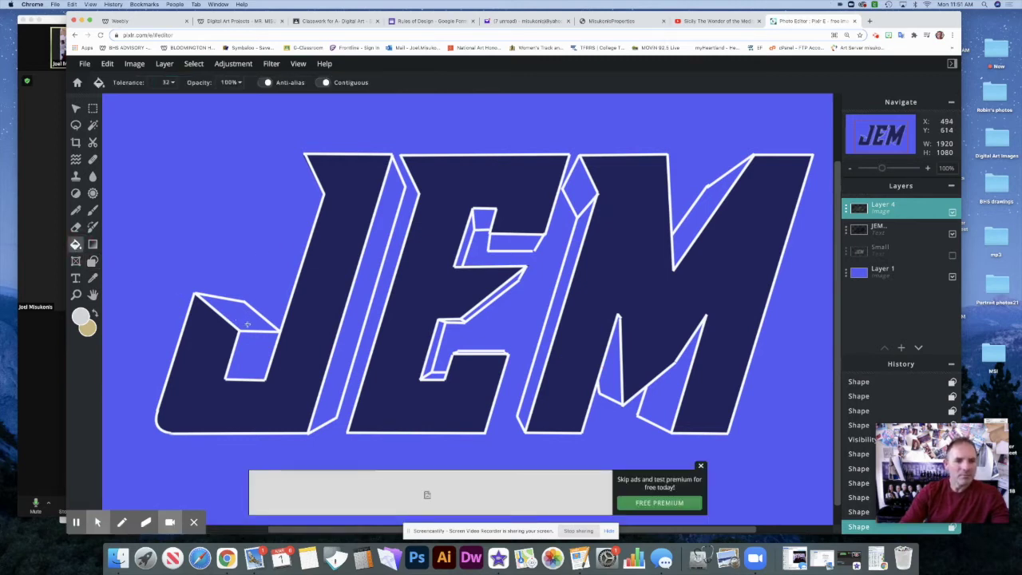
left_click(238, 313)
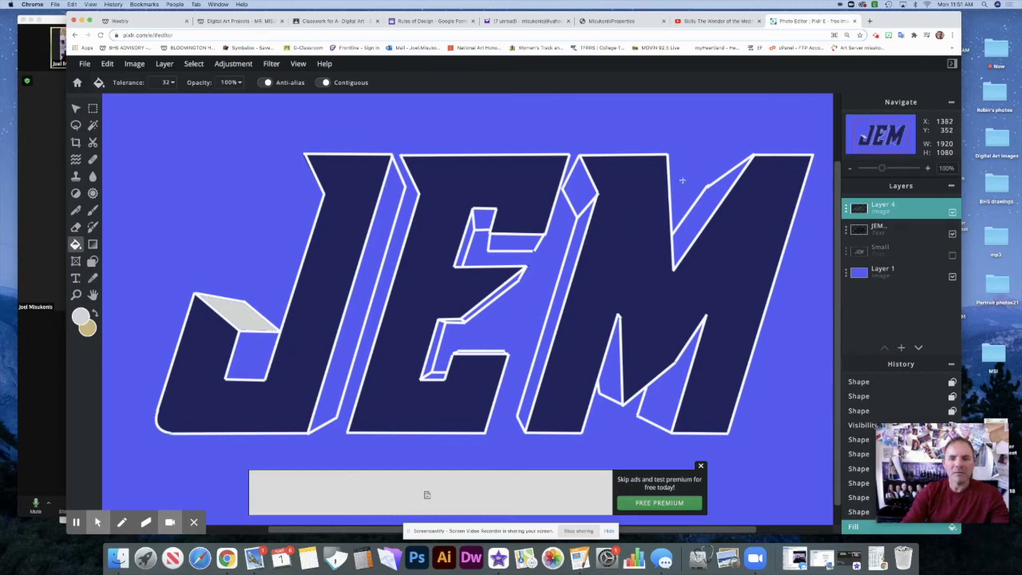
left_click(707, 195)
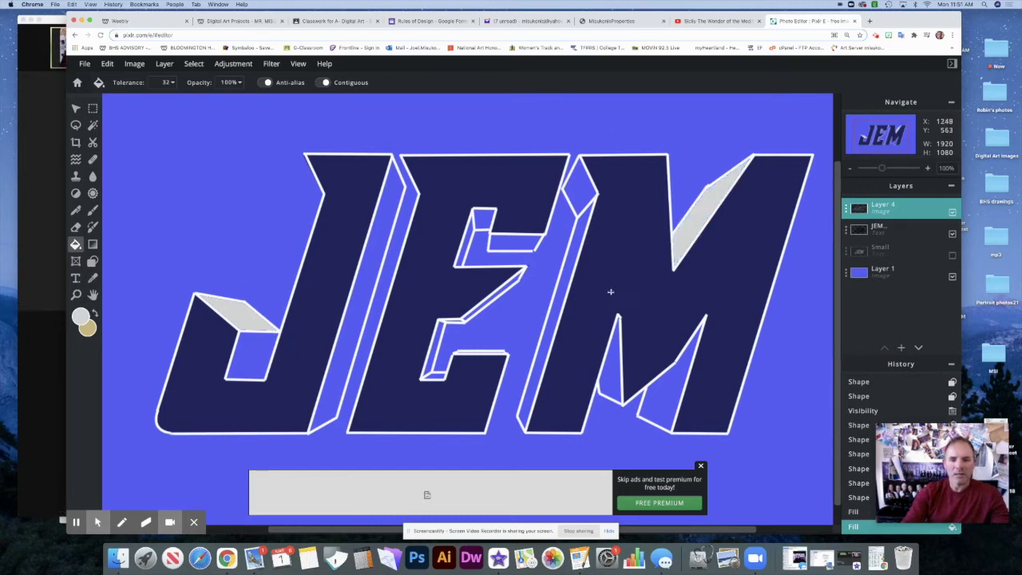
left_click(474, 353)
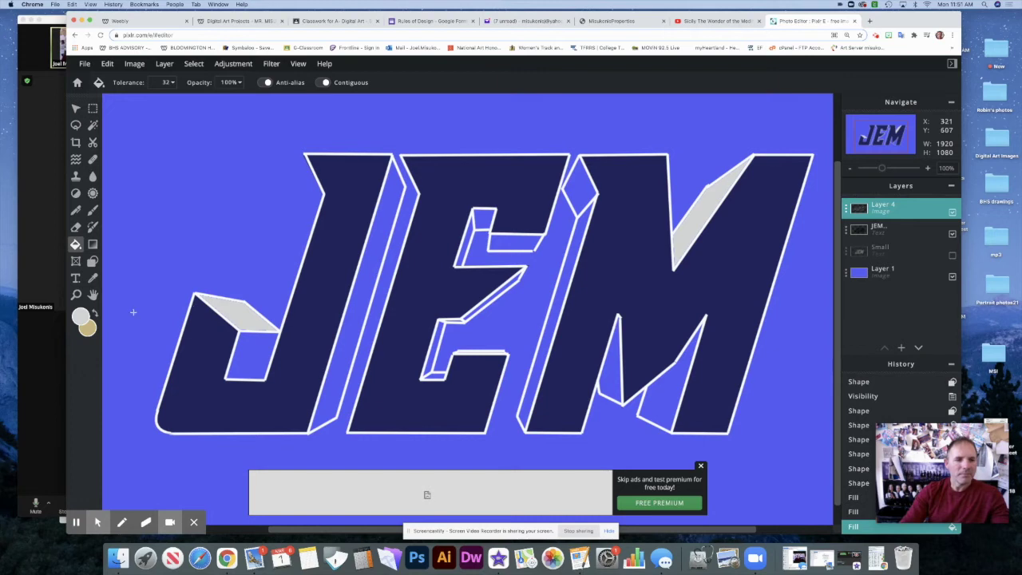
Step: Fill the M's upper-left diamond and lower-right facets and the E's small bottom inner facet with gray #A5A5A6
left_click(80, 317)
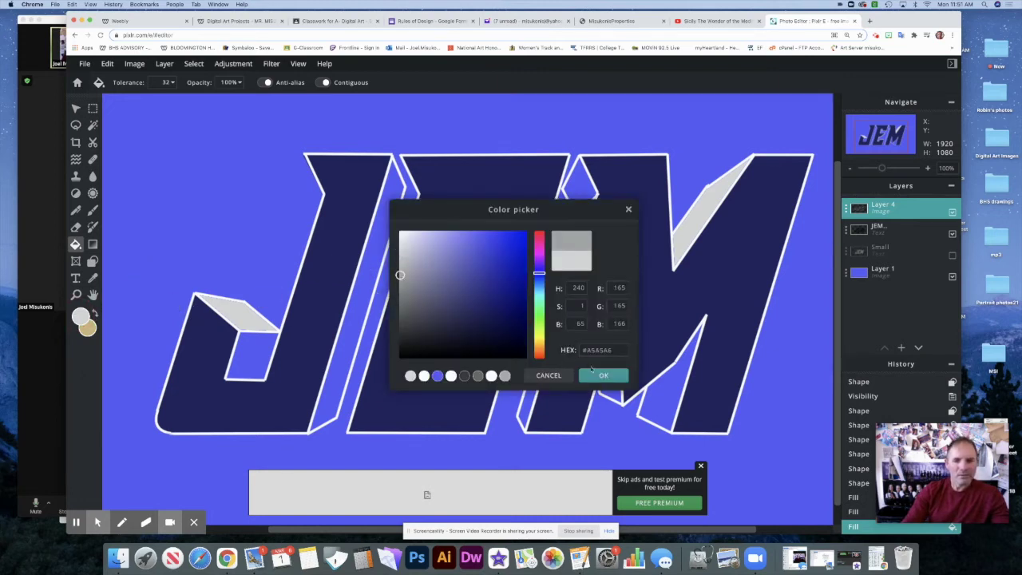
left_click(603, 375)
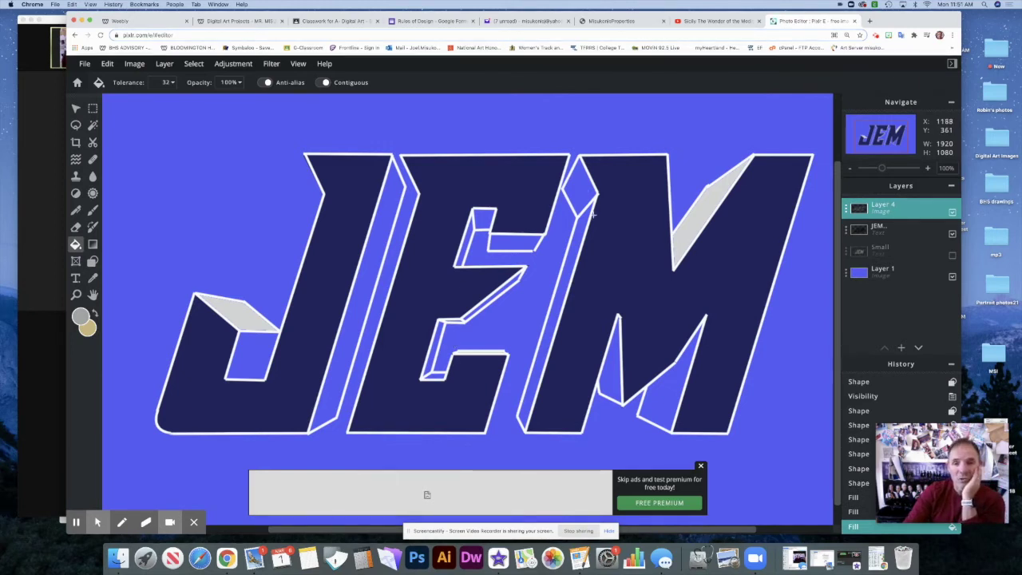
left_click(584, 191)
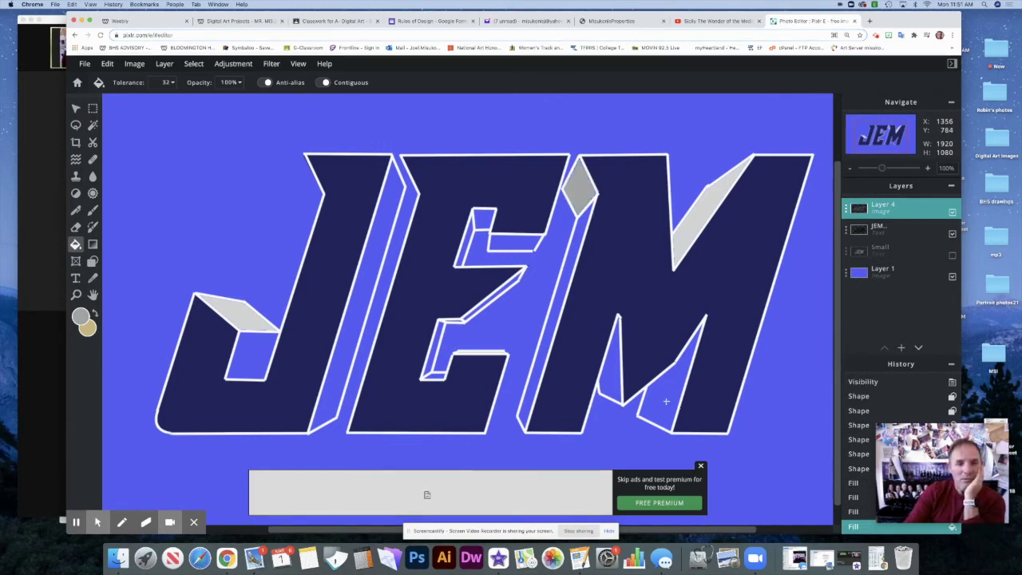
left_click(666, 400)
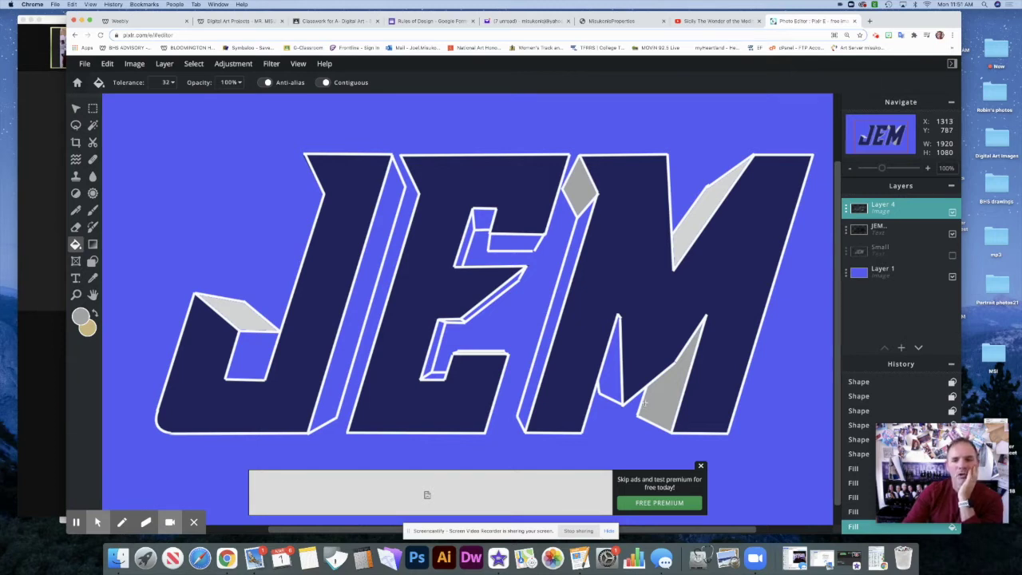
left_click(435, 376)
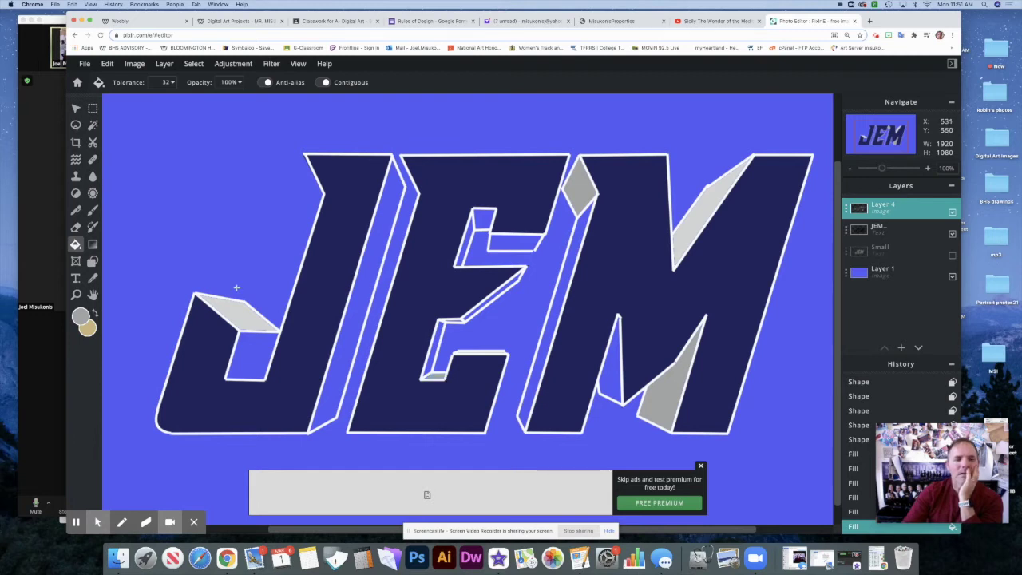
Step: Fill the J's inner hook and right side, the E's diagonal facet and the M's left side with gray #7D7D7E
left_click(80, 318)
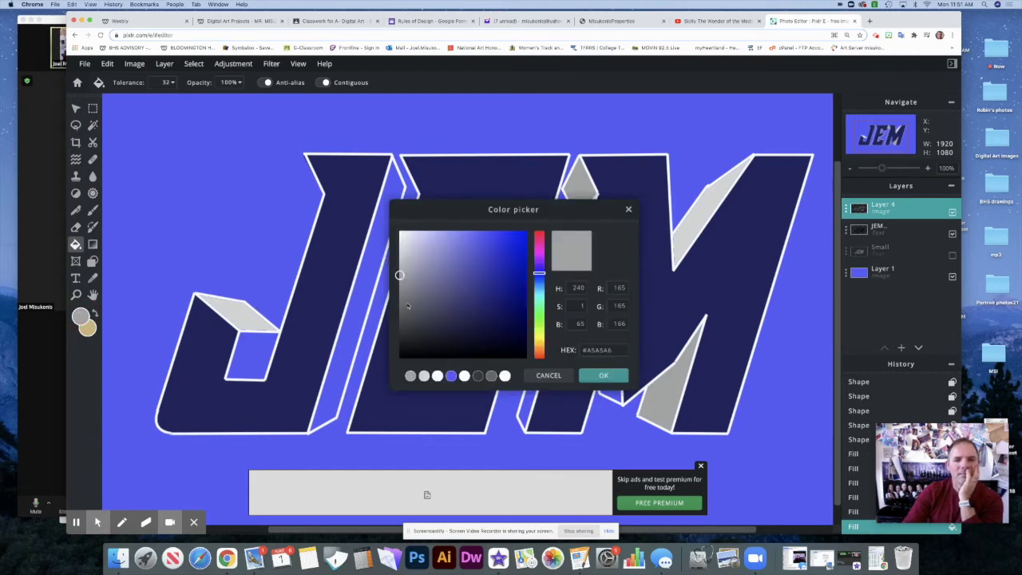
left_click(400, 297)
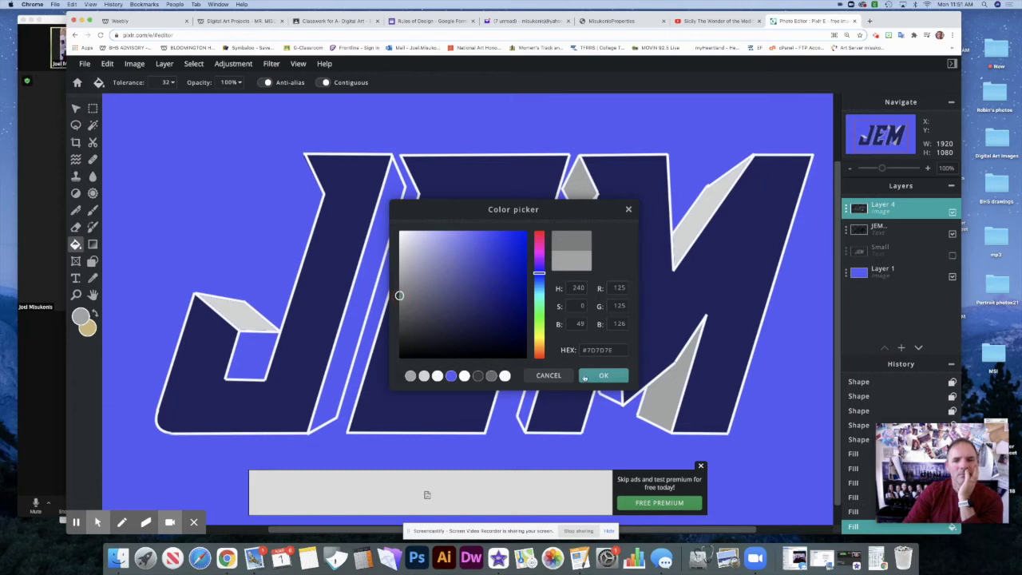
left_click(584, 379)
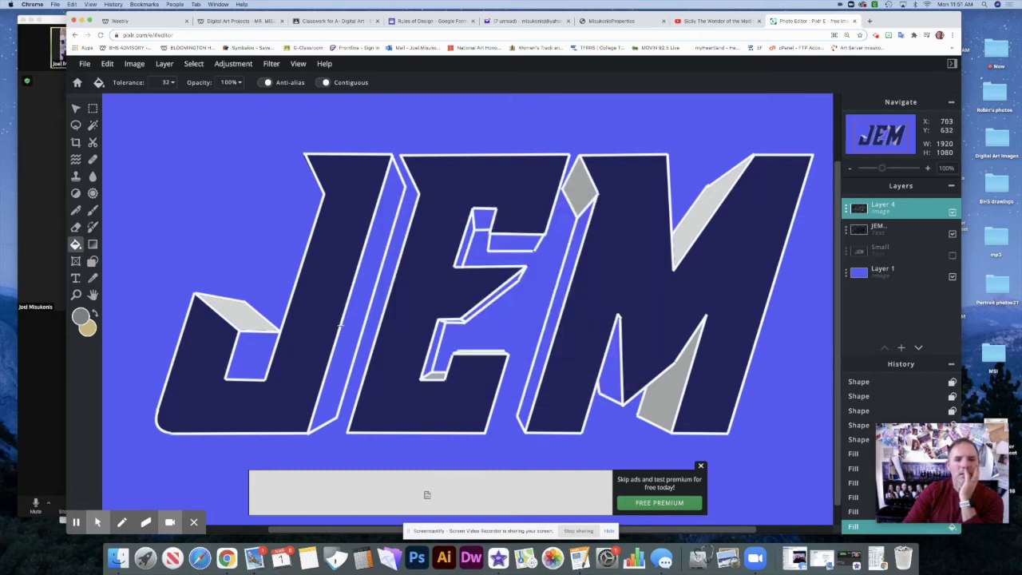
left_click(257, 346)
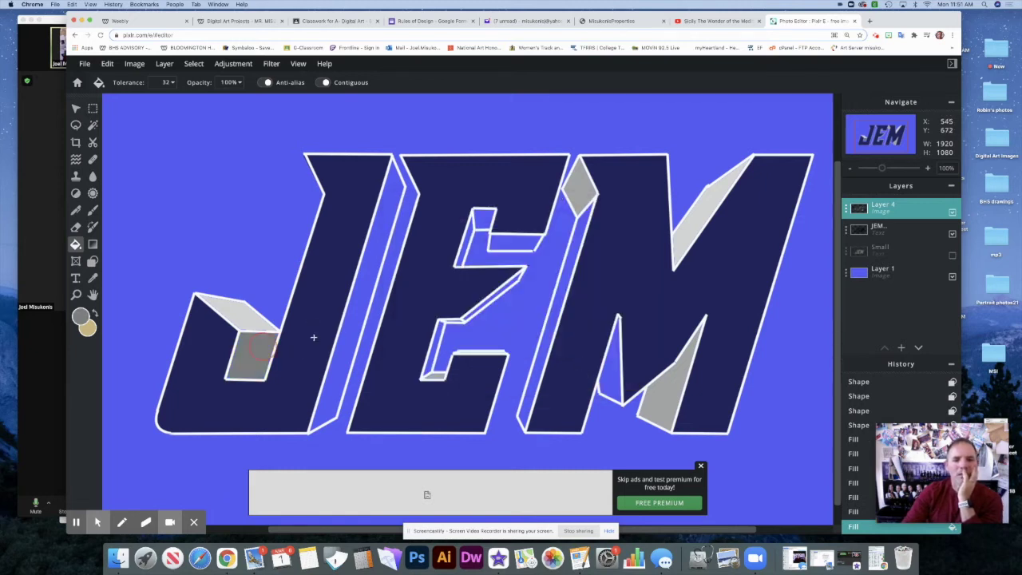
left_click(349, 330)
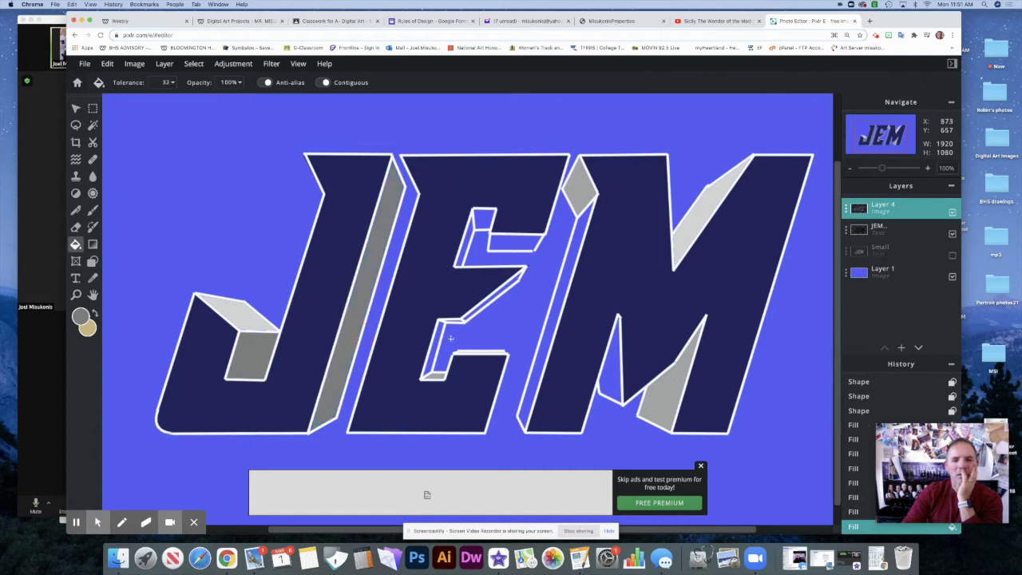
left_click(549, 325)
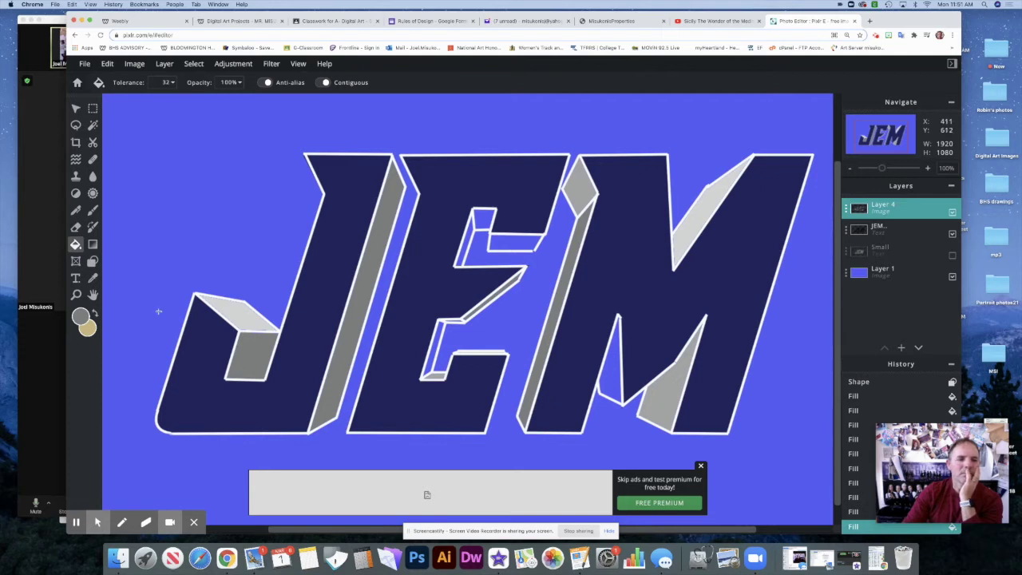
Step: Fill the E's small upper inner facet and the M's lower-left notch facet with dark gray #4A4A4B
left_click(80, 317)
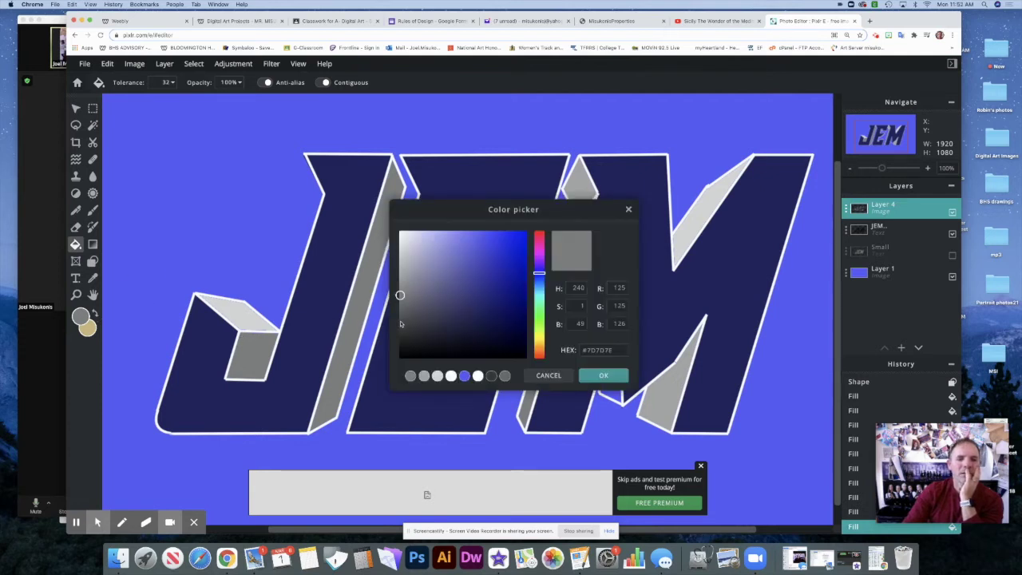
left_click(401, 322)
left_click(587, 374)
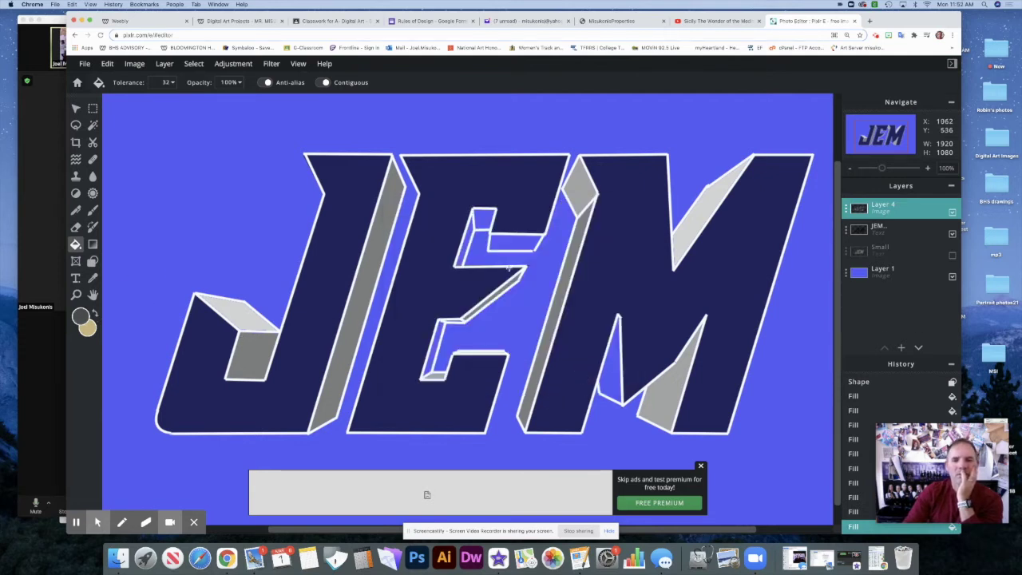
left_click(483, 223)
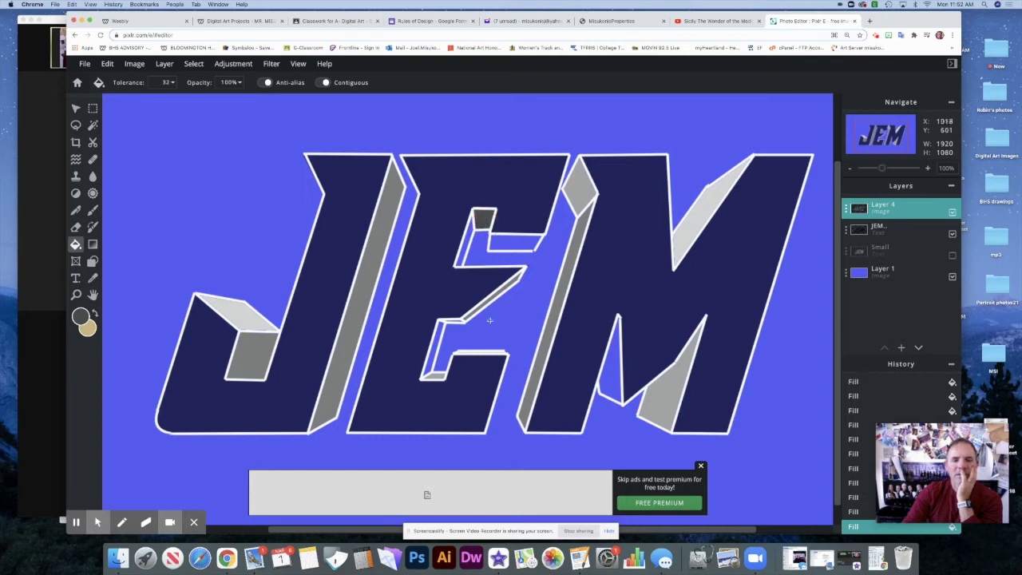
left_click(607, 366)
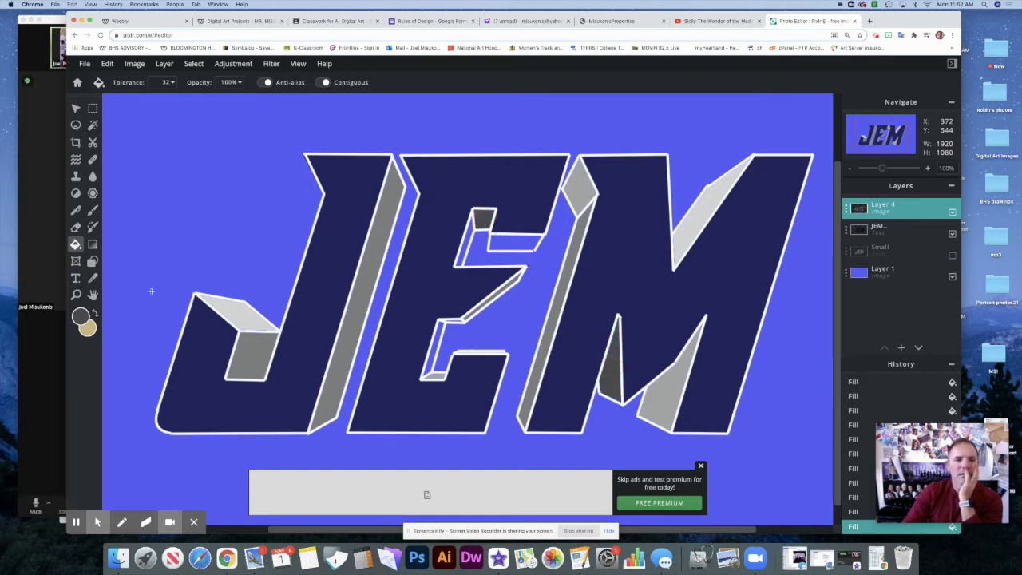
Step: Fill the E's two narrow vertical inner facets with near-black #232323 and undo the fill that covers the background
left_click(80, 317)
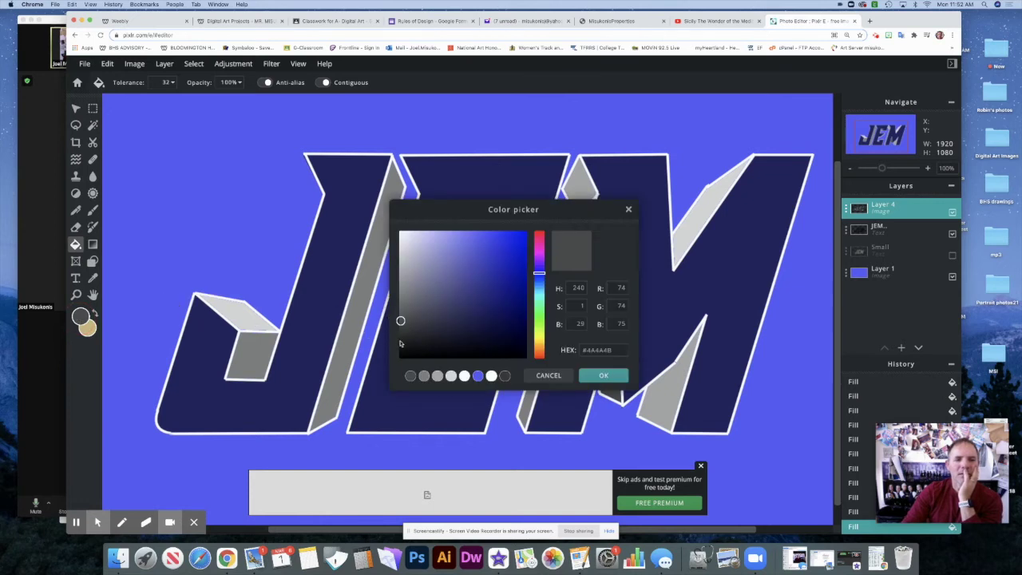
left_click(400, 341)
left_click(600, 375)
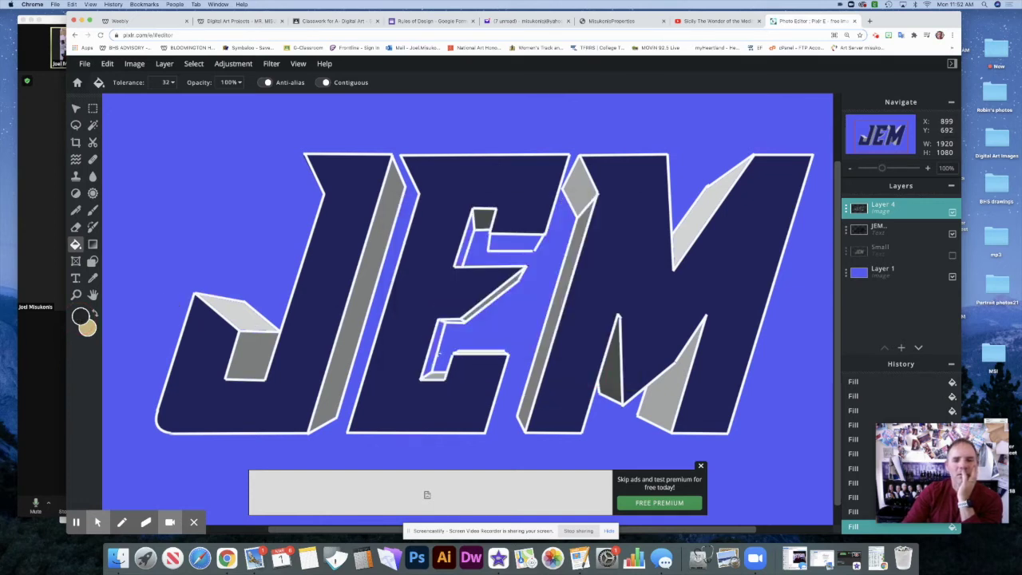
left_click(436, 349)
left_click(468, 233)
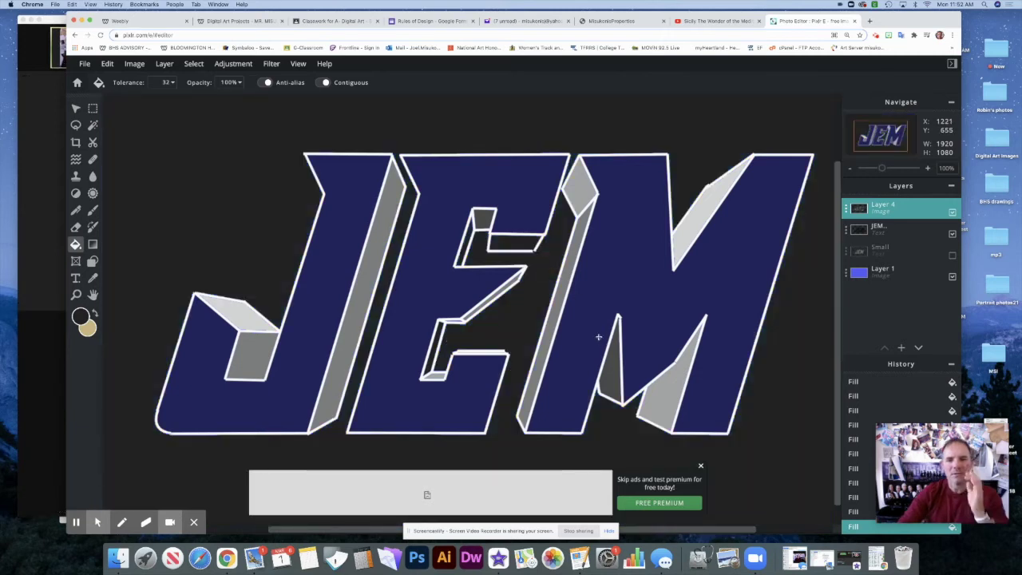
key("super+z")
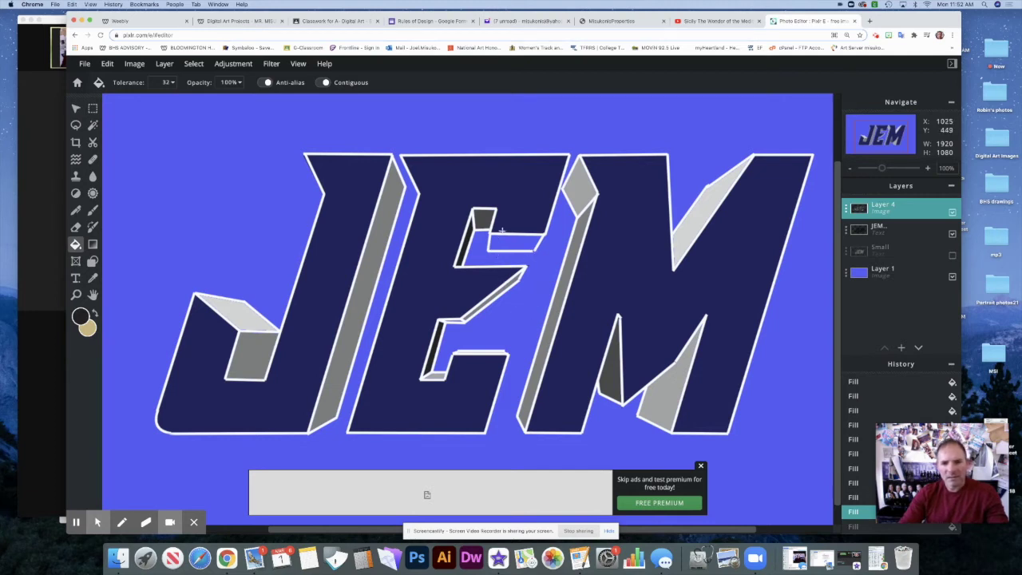
Step: Close the outline gap at the lower-right corner of the facet beneath the E's upper arm with a short near-white line
scroll(504, 237, "up", 3)
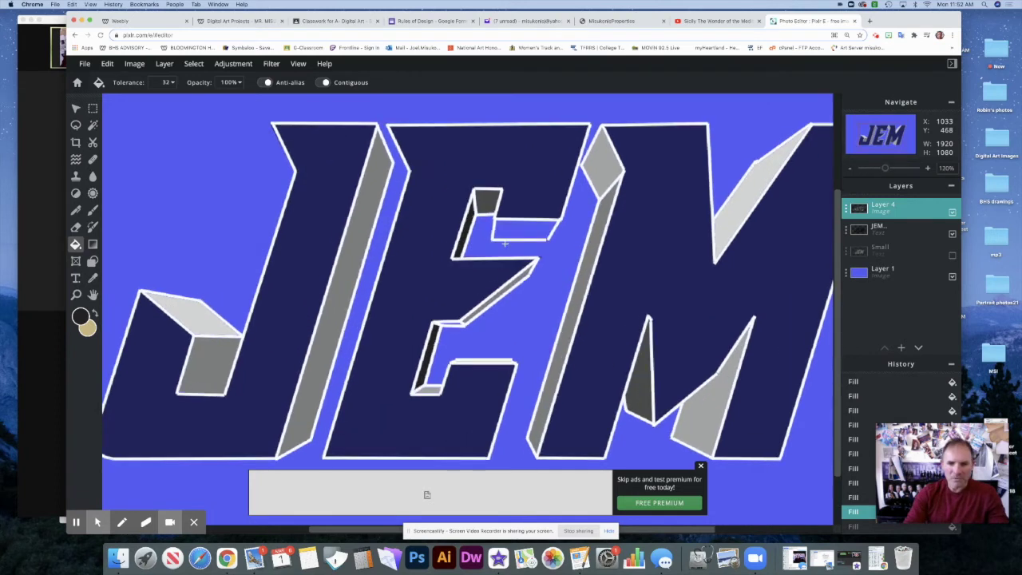
left_click(82, 316)
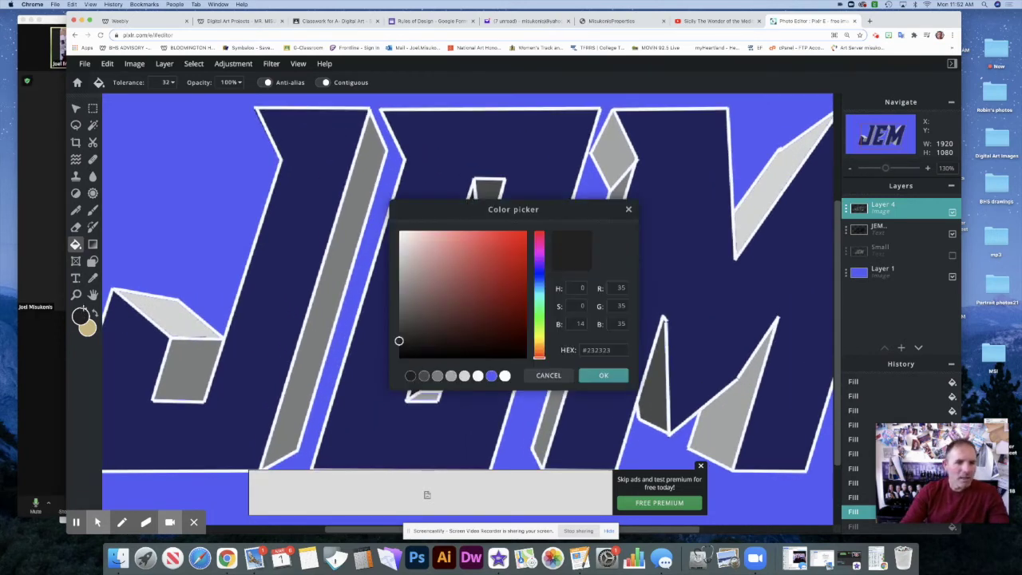
left_click(400, 234)
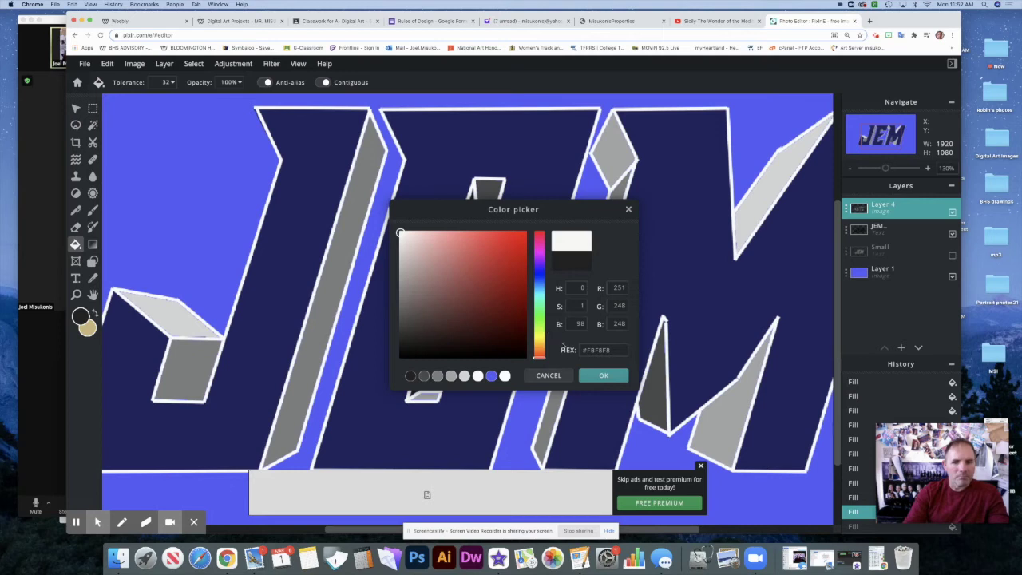
left_click(601, 375)
left_click(92, 261)
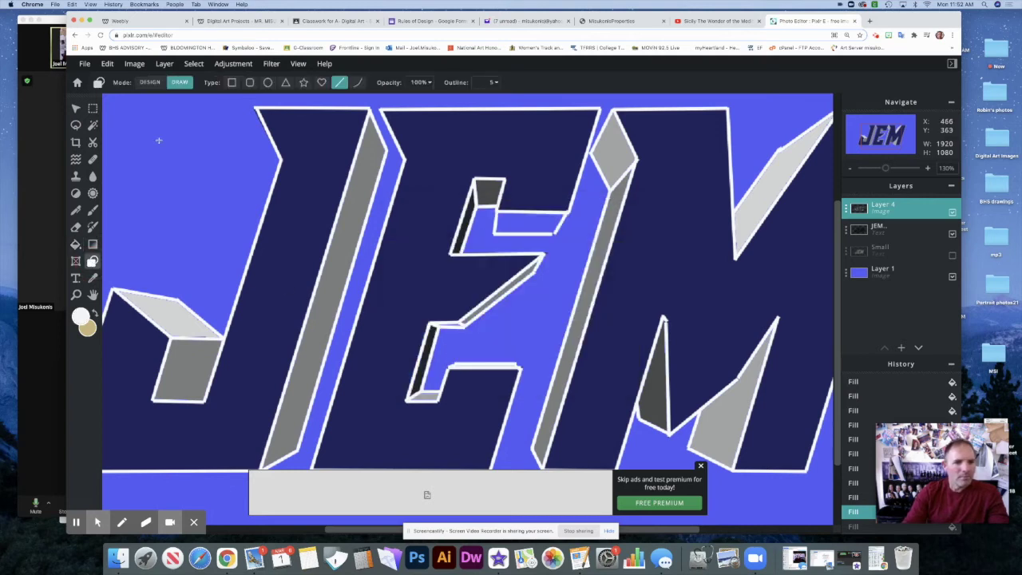
left_click(554, 230)
left_click_drag(551, 233, 579, 238)
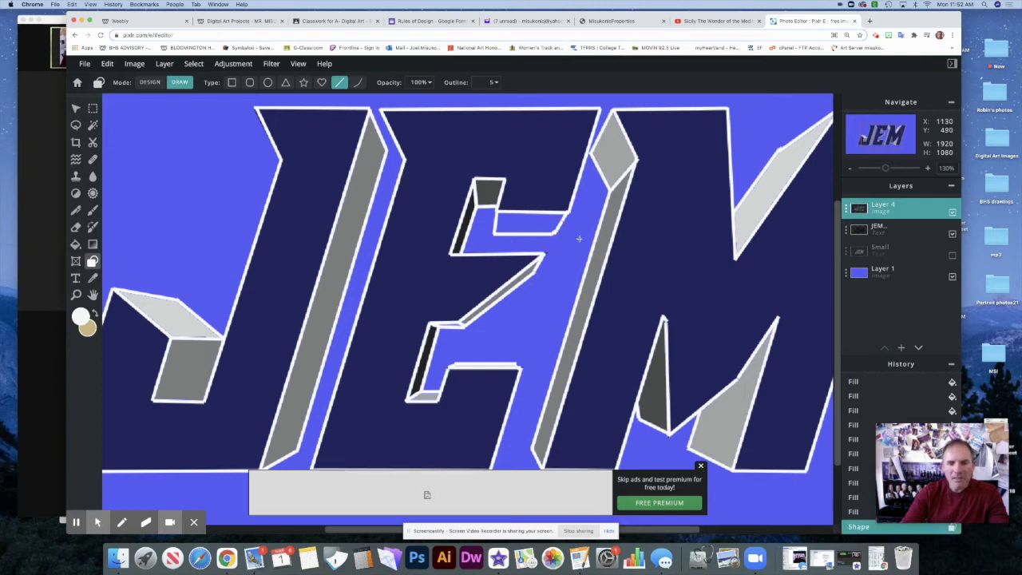
Step: Sample the near-black from the E's lower inner strip and fill the facet beneath the E's upper arm with it
left_click(93, 277)
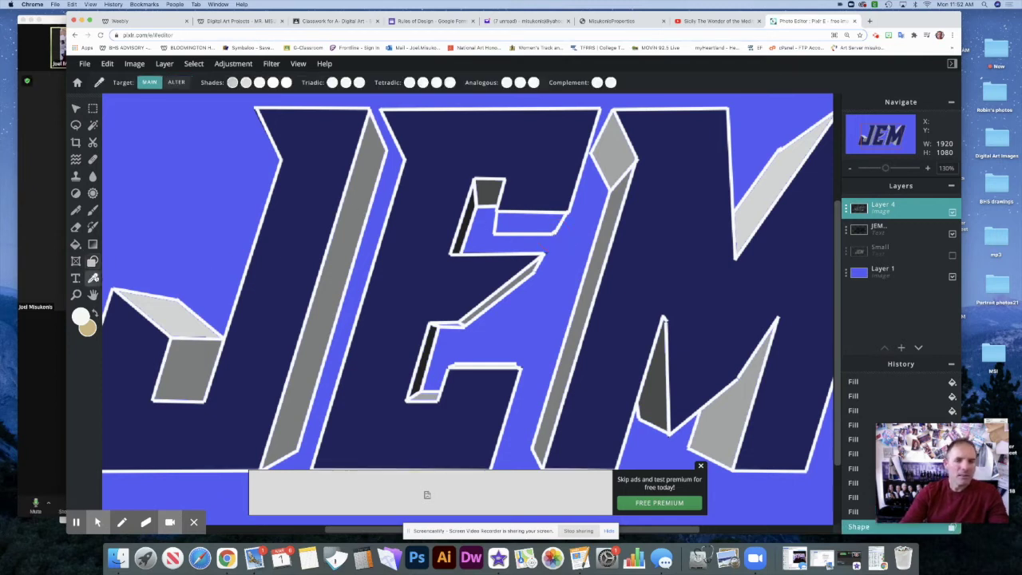
left_click(428, 354)
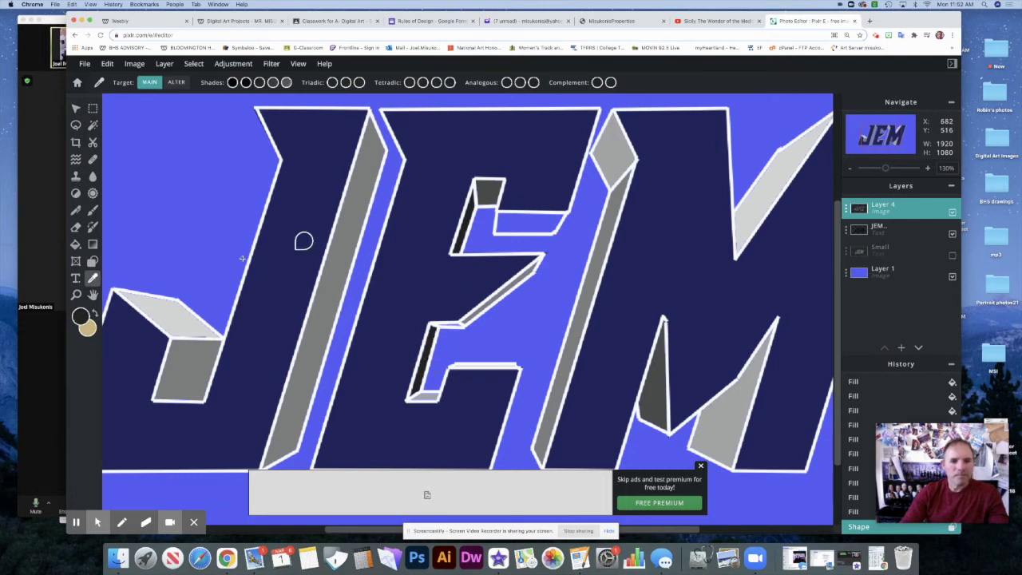
left_click(76, 244)
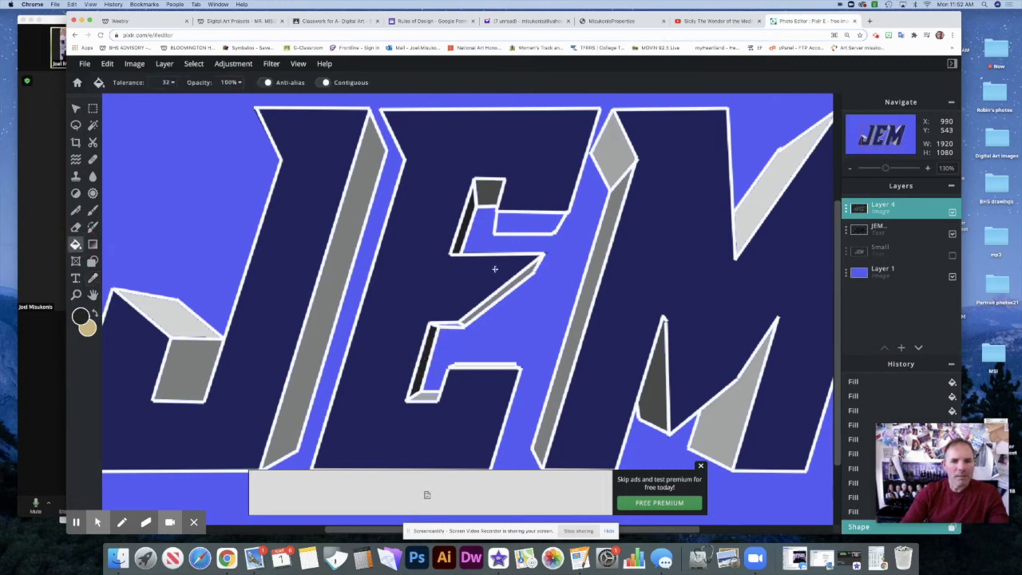
left_click(522, 224)
scroll(522, 225, "down", 1)
scroll(522, 227, "down", 4)
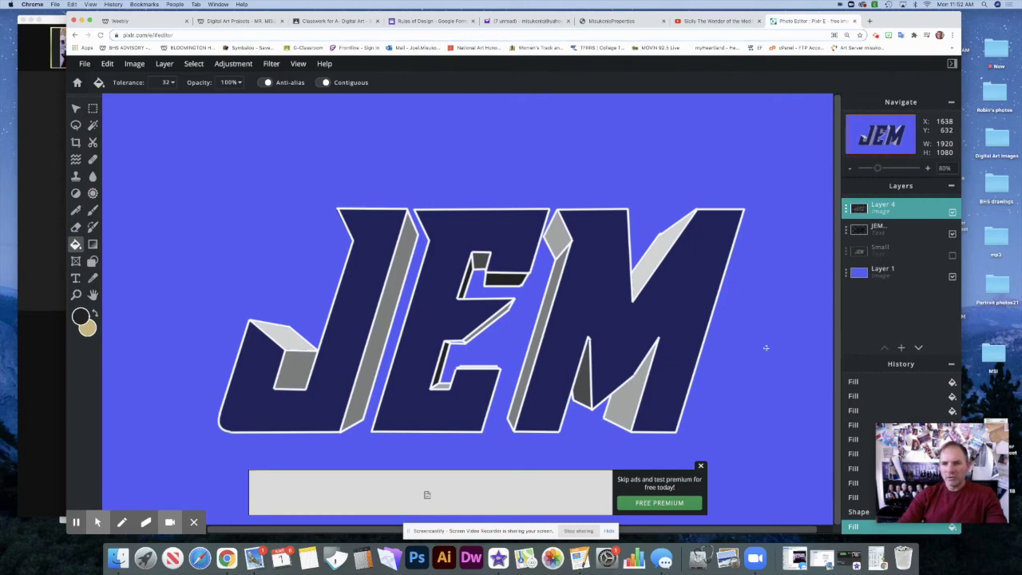
Step: Add the sunset tree photo from the Desktop as a new image layer
left_click(901, 348)
left_click(902, 350)
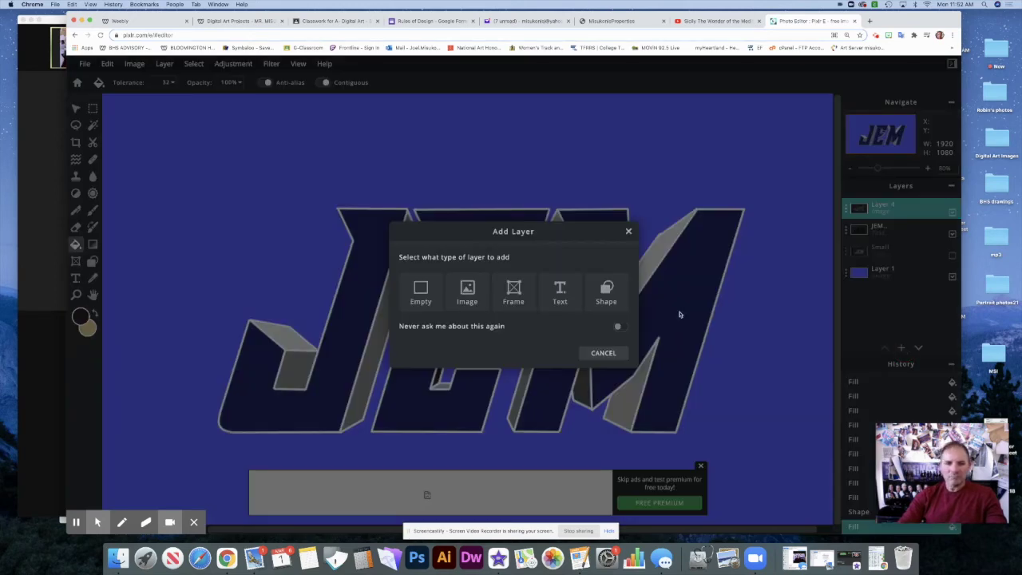
left_click(469, 298)
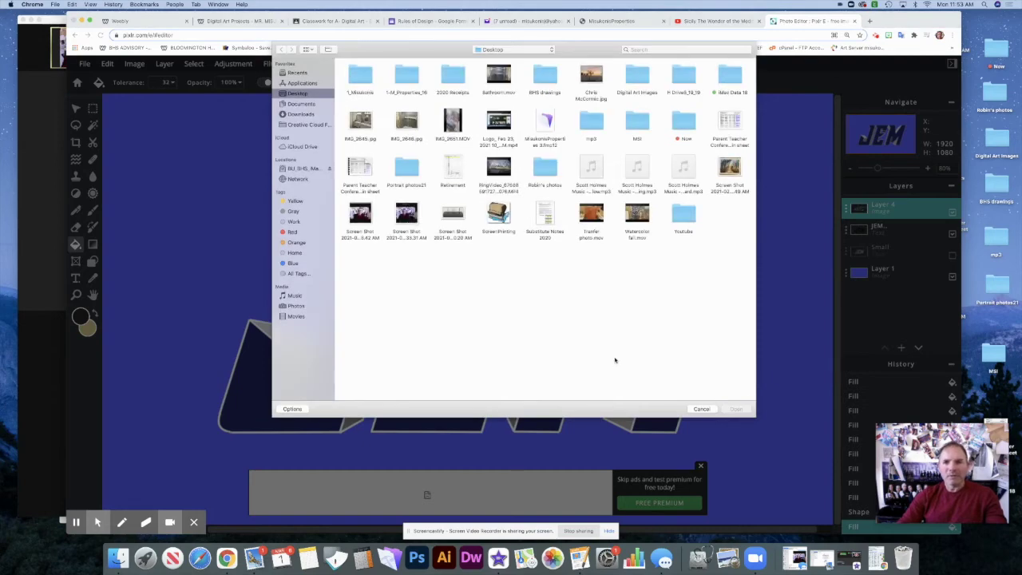
left_click(593, 76)
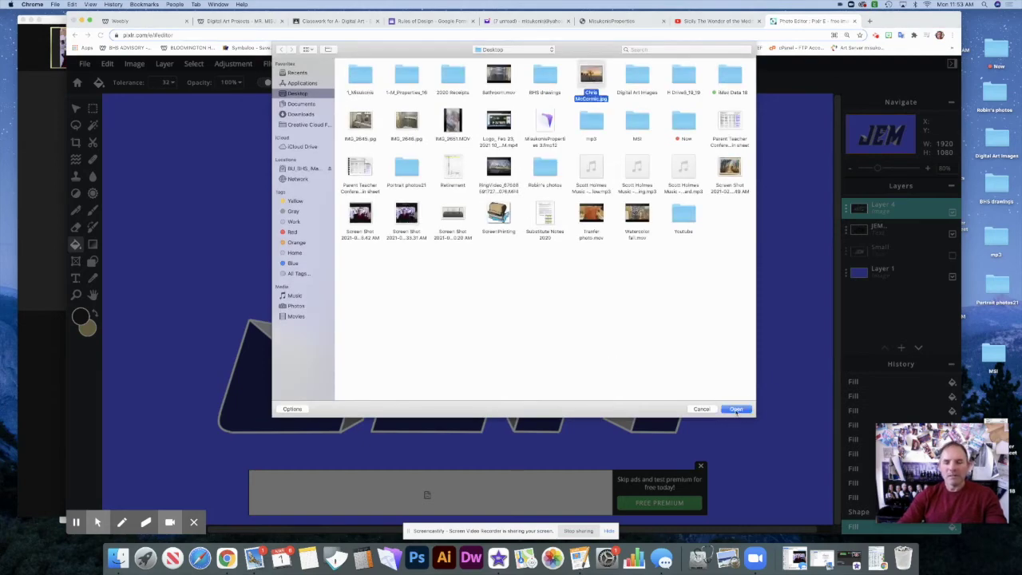
left_click(735, 409)
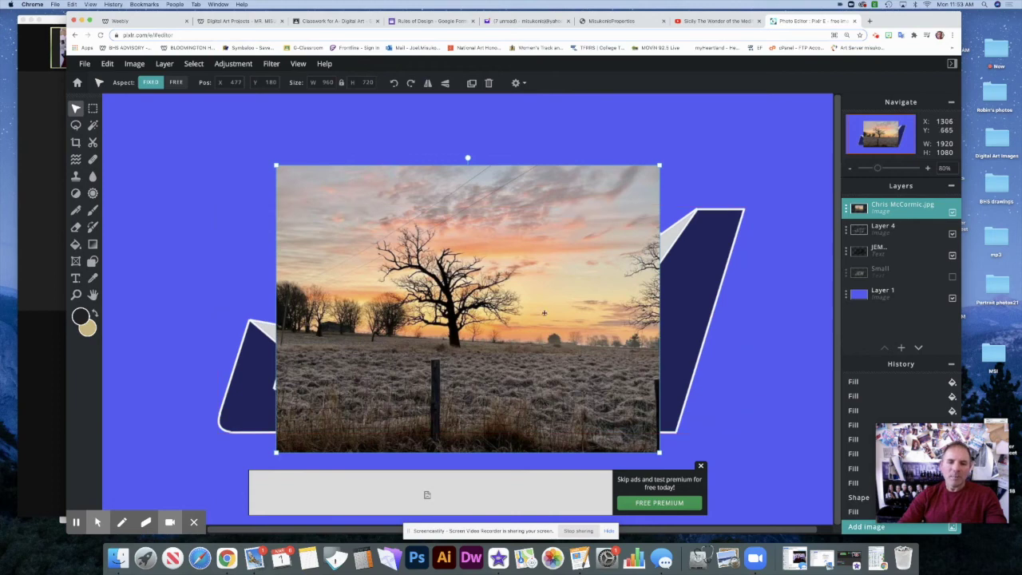
Step: Enlarge the sunset photo to about 1690 × 1268 px and position it over the whole JEM lettering, flush with the canvas top
left_click_drag(537, 188, 405, 126)
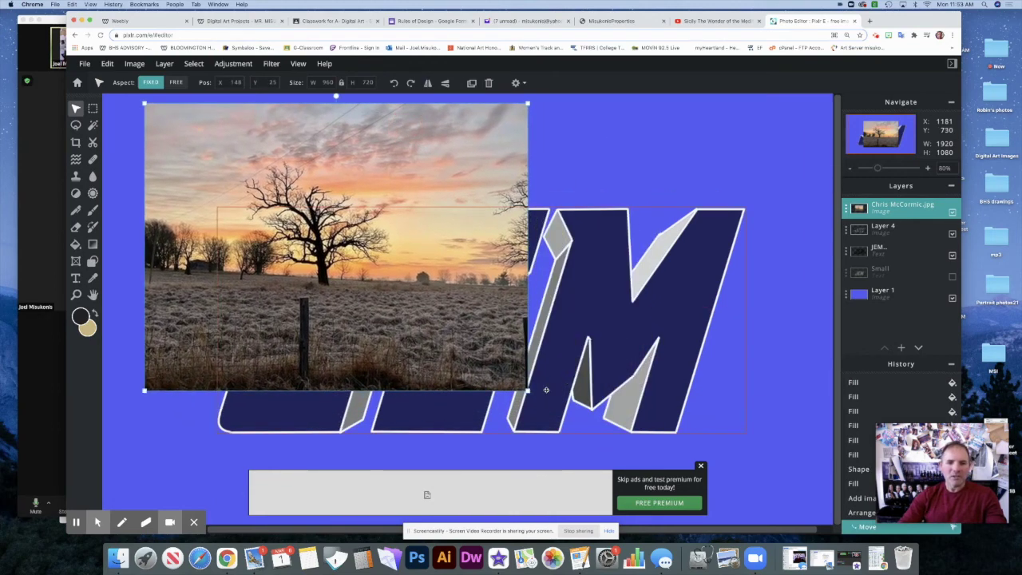
left_click_drag(527, 391, 818, 523)
left_click(682, 439)
key("ctrl+minus")
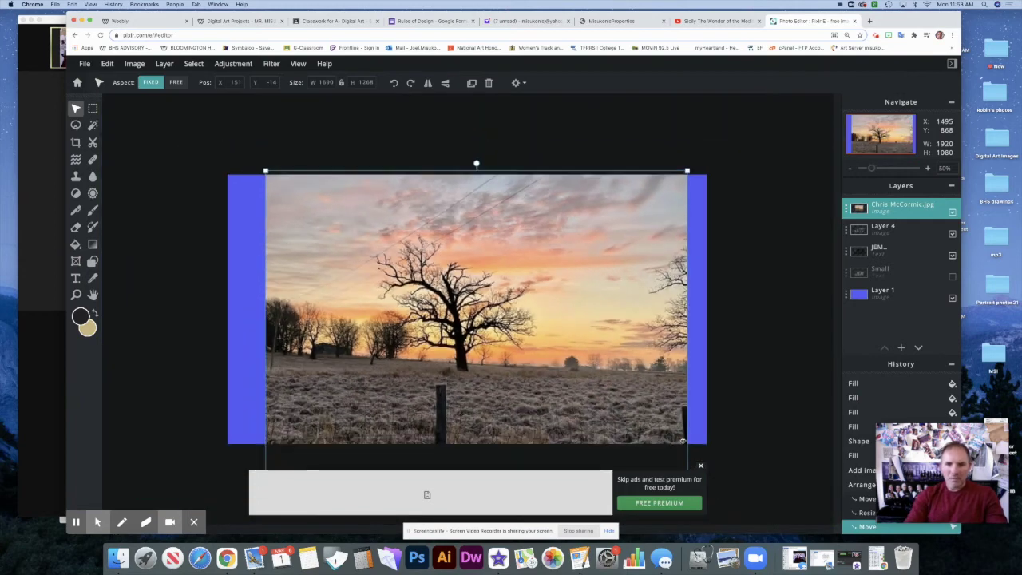
left_click_drag(631, 423, 630, 429)
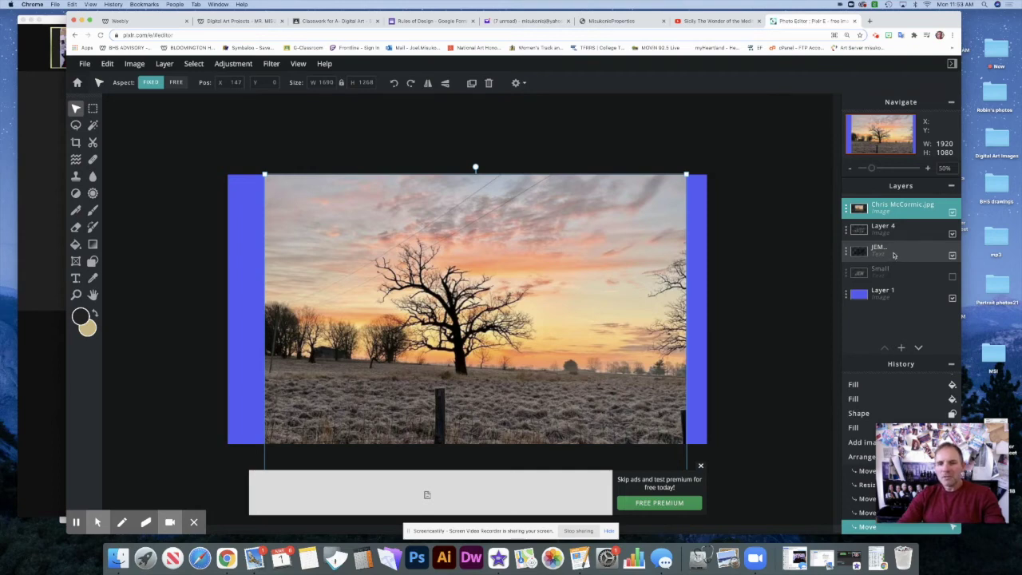
Step: Move the JEM text layer above the photo and select the area outside its letters with the Wand
left_click_drag(893, 254, 893, 210)
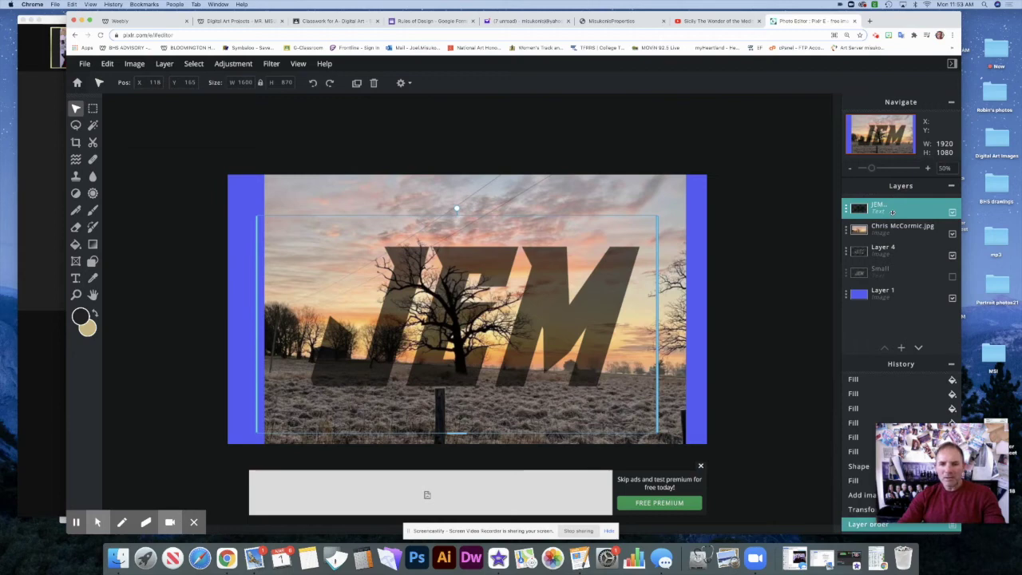
left_click(93, 124)
left_click(569, 348)
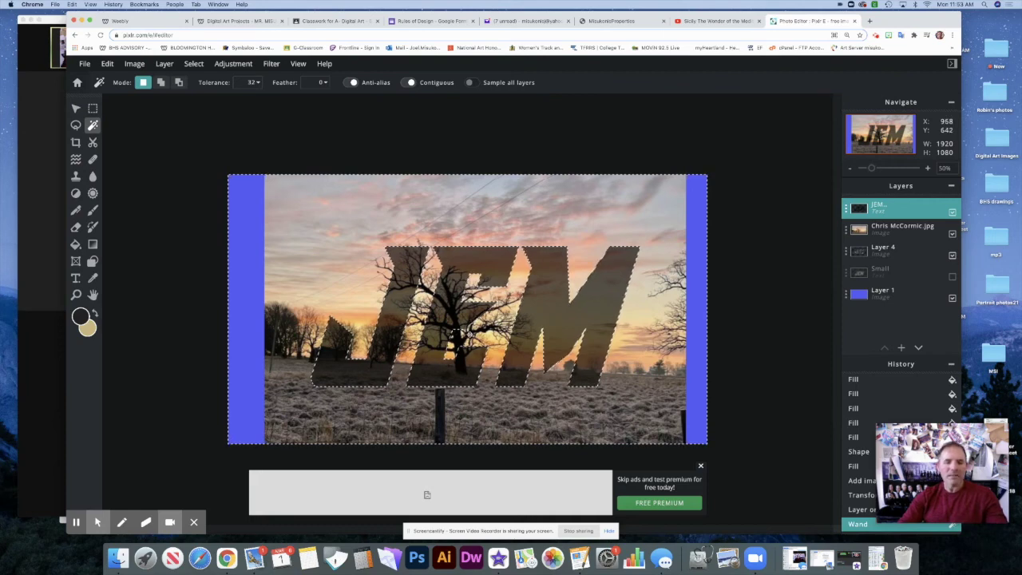
Step: Erase the photo outside the letters with a 750 px eraser on the photo layer, and deselect
left_click(902, 229)
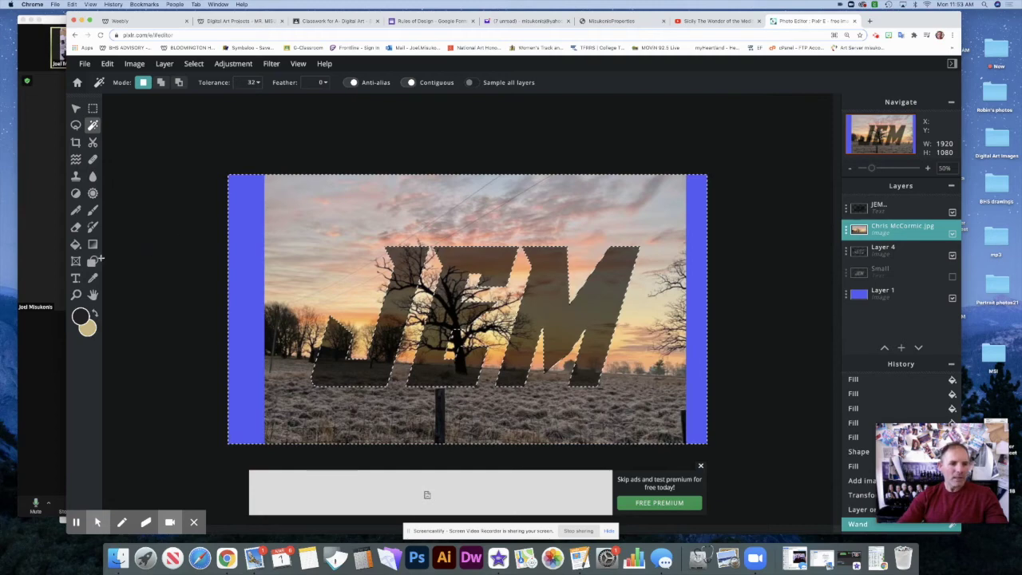
left_click(75, 228)
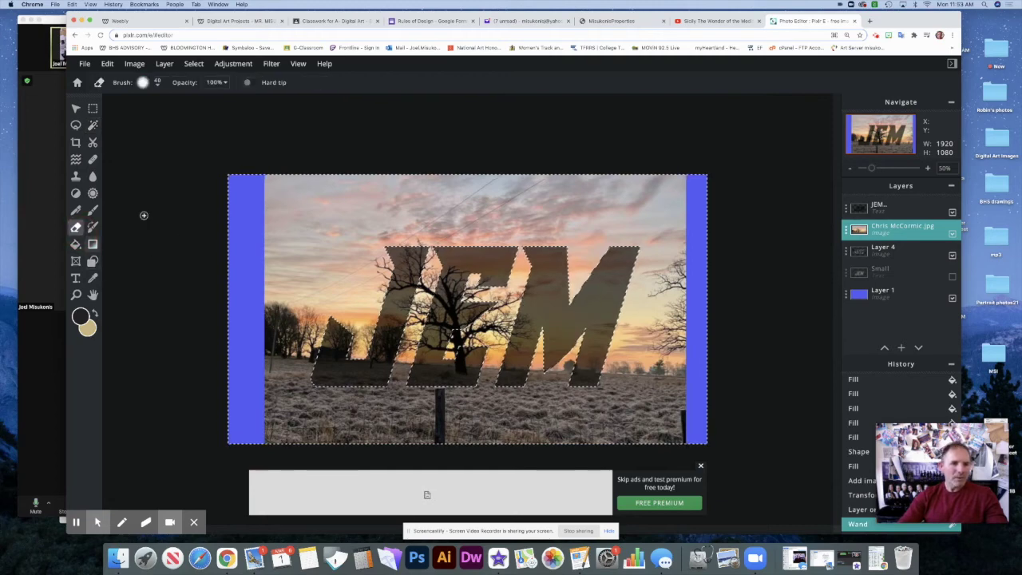
left_click(154, 83)
left_click_drag(161, 118, 221, 119)
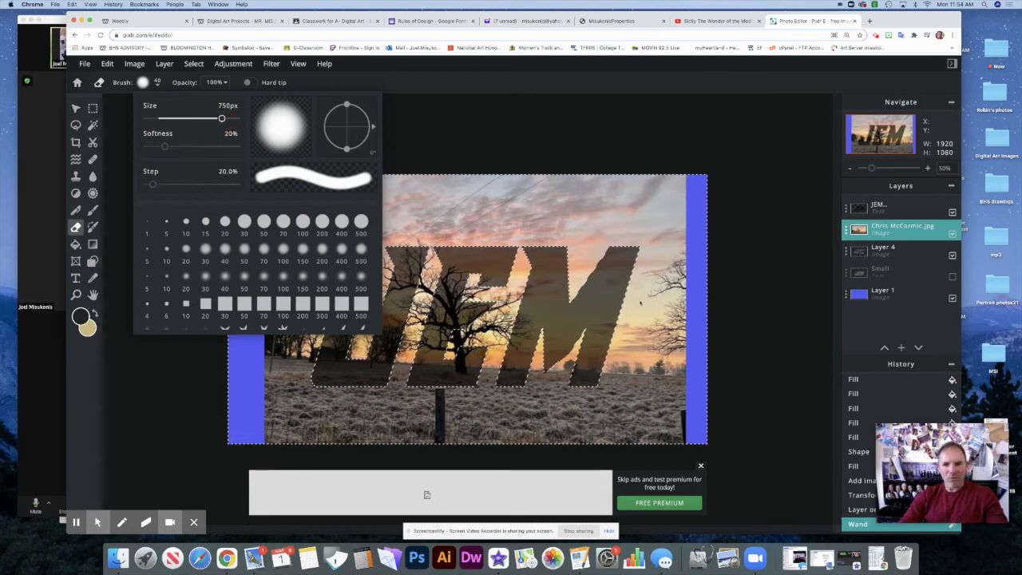
mouse_move(650, 232)
left_mouse_down()
mouse_move(275, 224)
mouse_move(261, 409)
mouse_move(681, 416)
mouse_move(665, 214)
mouse_move(610, 274)
mouse_move(330, 335)
mouse_move(398, 350)
mouse_move(696, 368)
mouse_move(282, 315)
mouse_move(672, 262)
mouse_move(480, 244)
mouse_move(636, 191)
mouse_move(678, 193)
mouse_move(262, 190)
mouse_move(231, 312)
mouse_move(354, 429)
mouse_move(603, 387)
mouse_move(745, 422)
mouse_move(722, 278)
mouse_move(669, 158)
mouse_move(415, 191)
left_mouse_up()
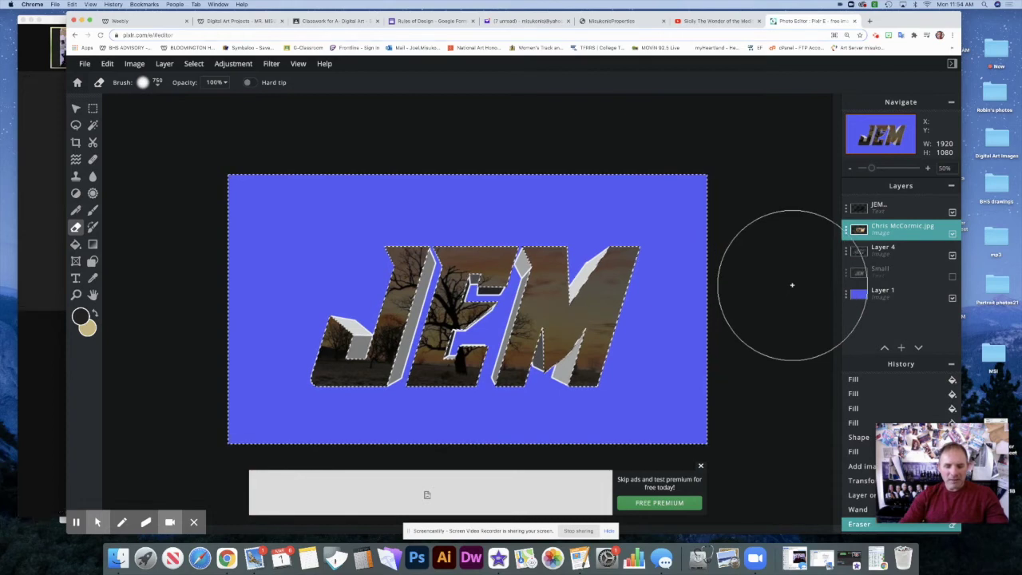
key("super+d")
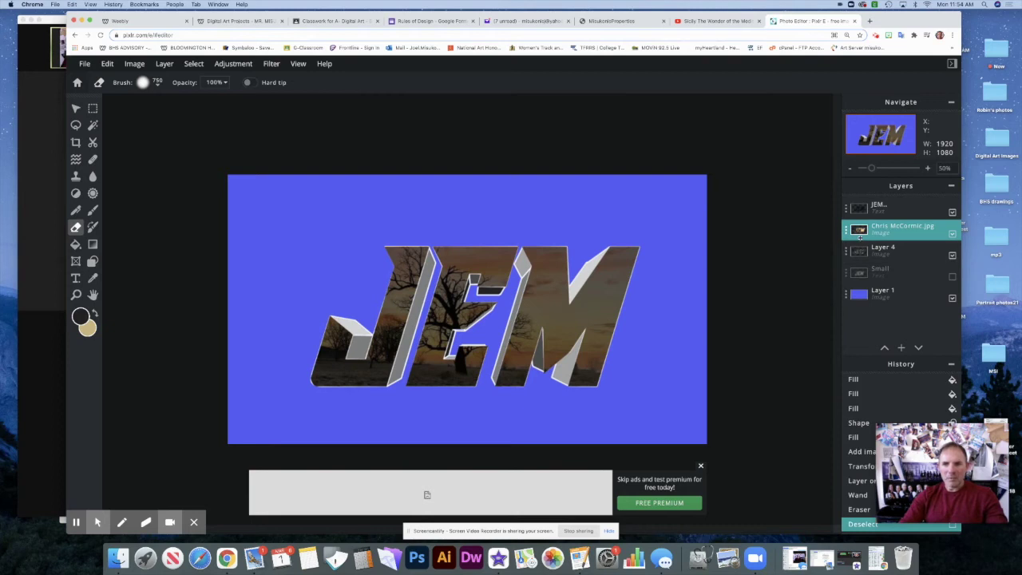
Step: Hide the JEM text layer and move Layer 4 with the outlines and facets to the top of the stack
left_click(952, 214)
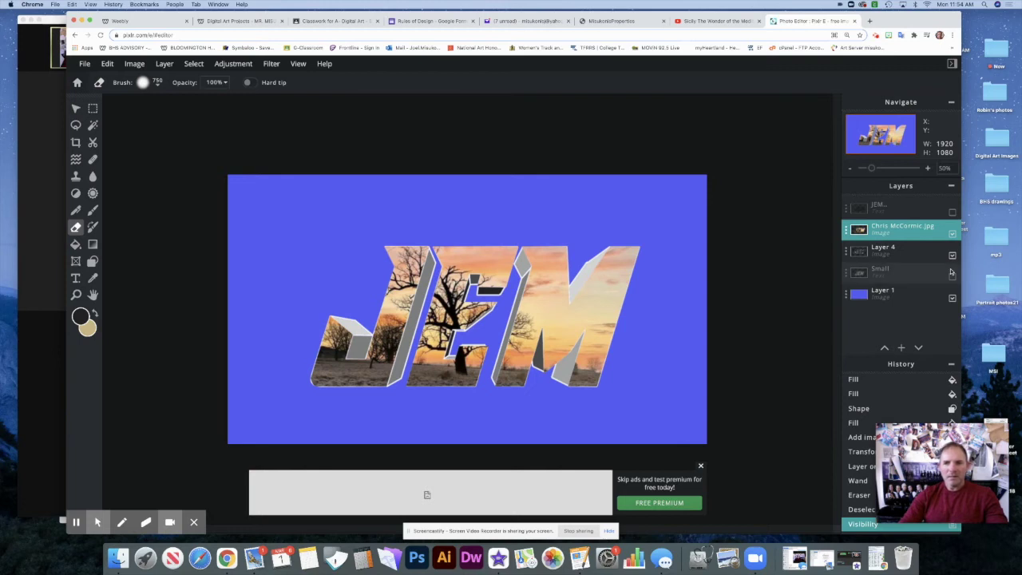
left_click_drag(900, 255, 899, 212)
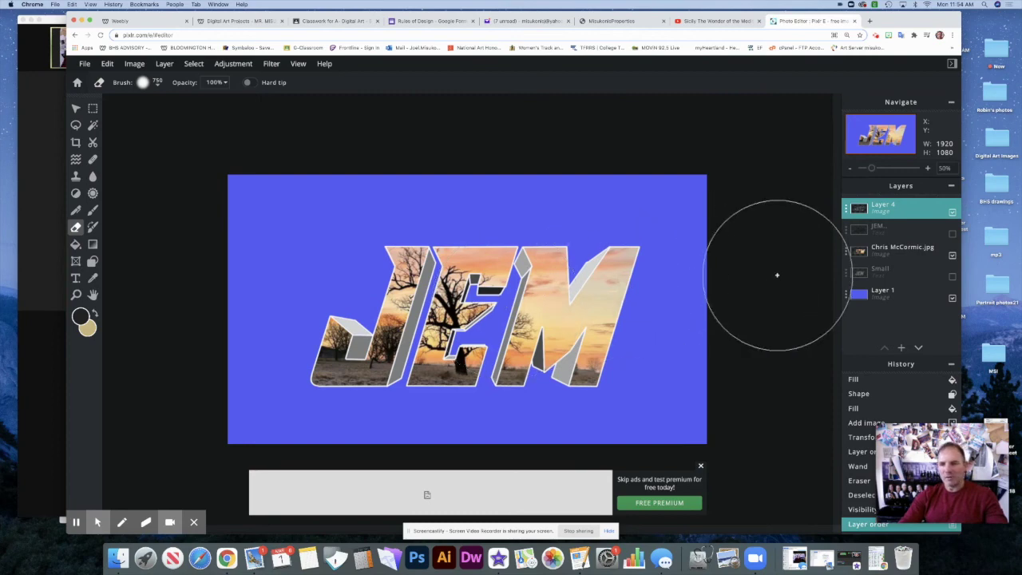
Step: Add School2.jpg from the Now folder on the desktop as a new image layer
left_click(901, 348)
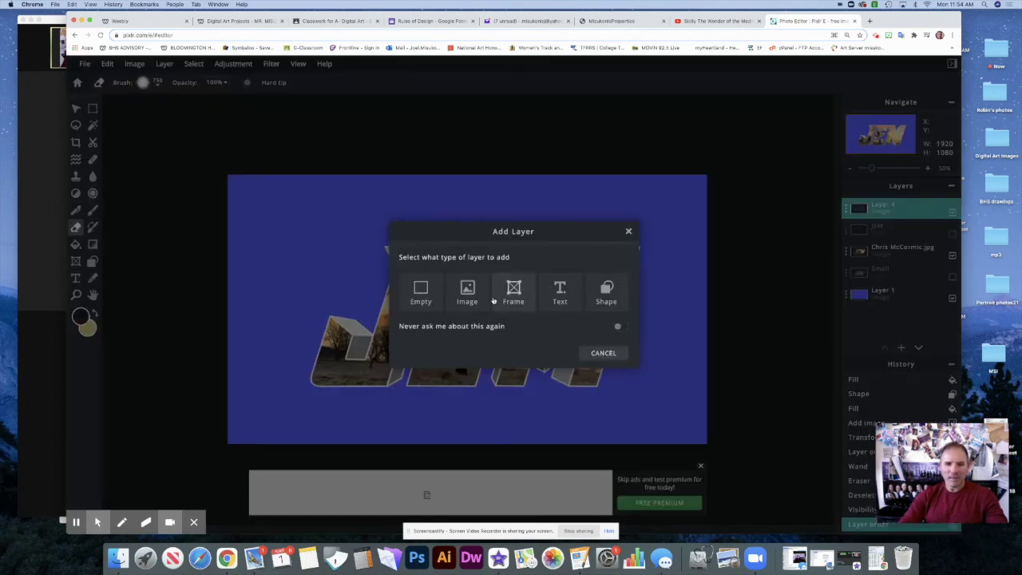
left_click(468, 294)
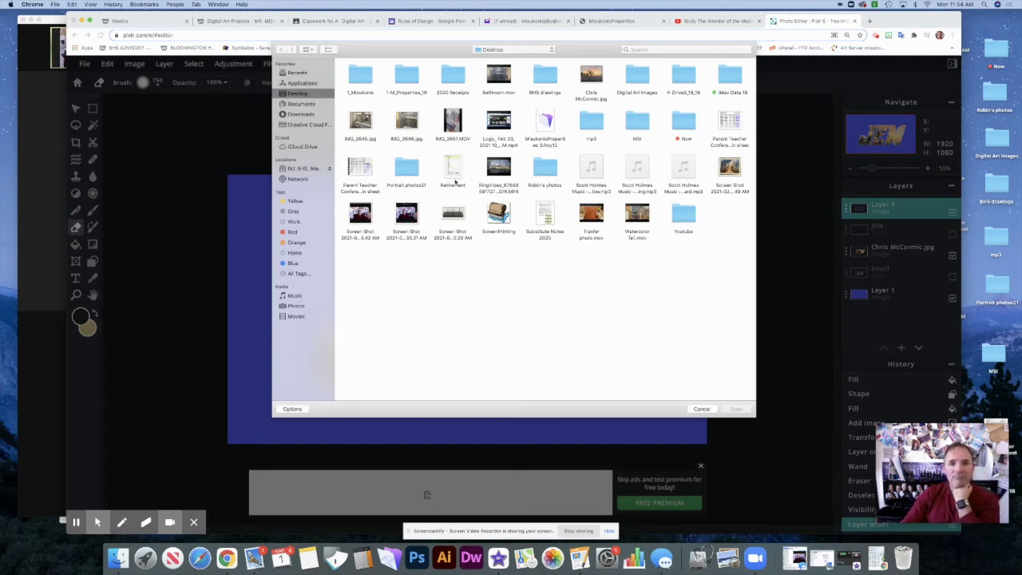
left_click(681, 124)
double_click(681, 124)
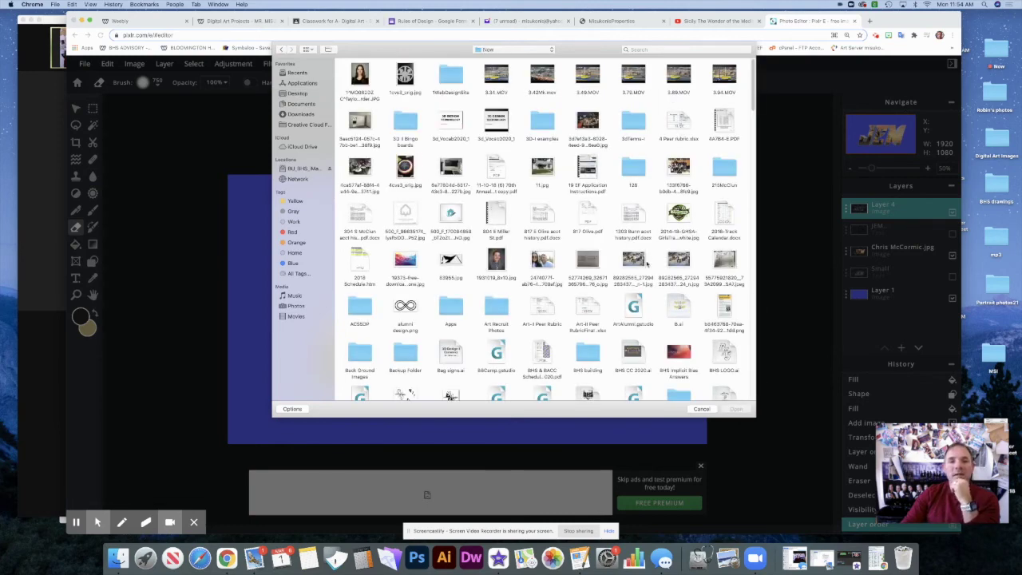
scroll(648, 264, "down", 2)
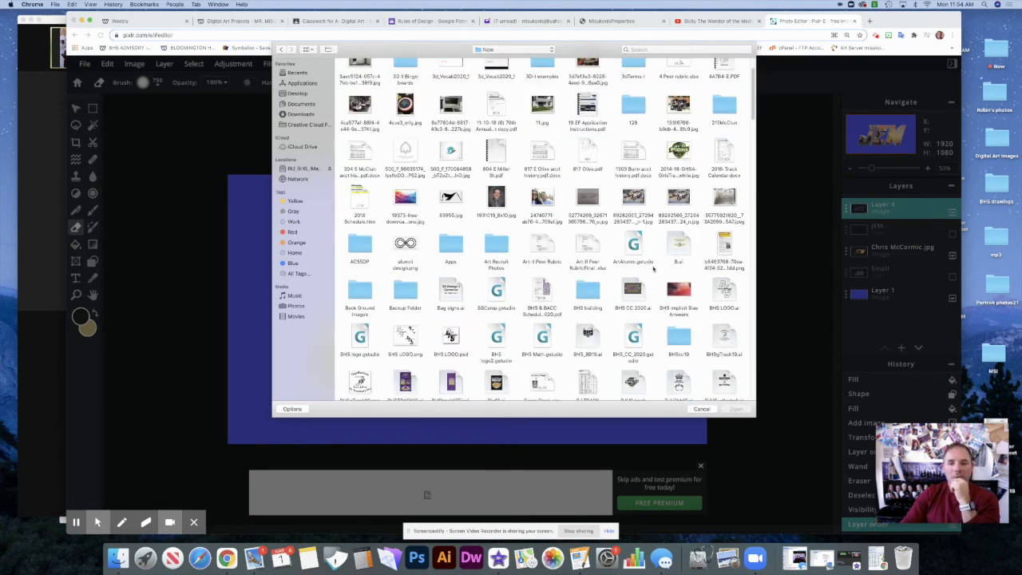
scroll(653, 270, "down", 8)
scroll(653, 270, "down", 15)
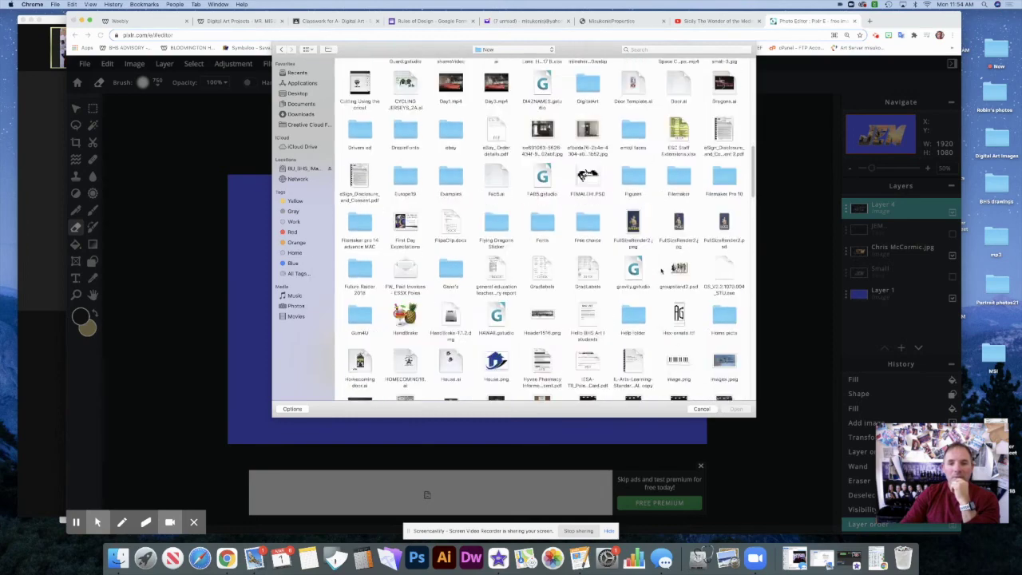
scroll(663, 272, "down", 2)
scroll(664, 272, "down", 15)
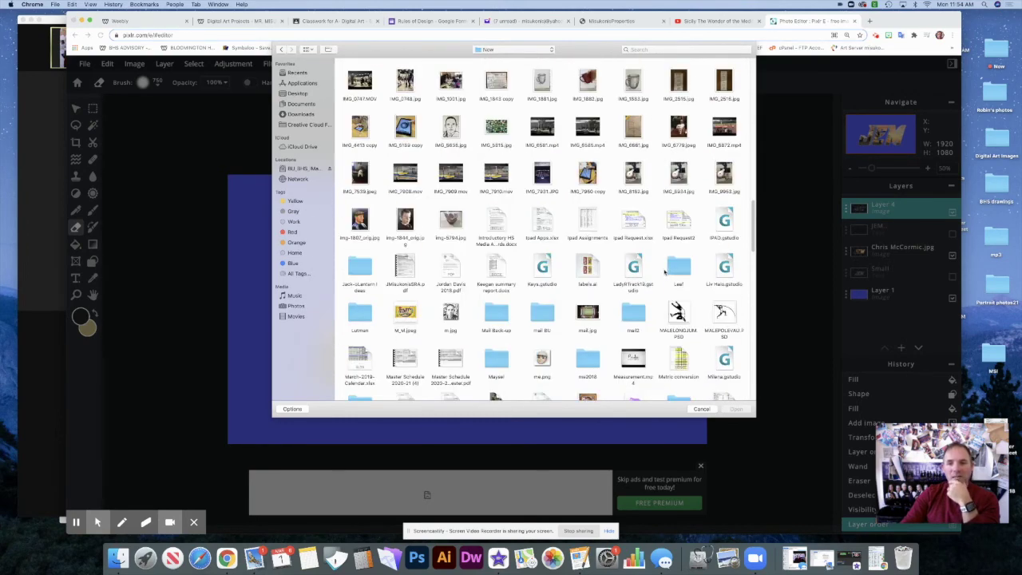
scroll(664, 272, "down", 3)
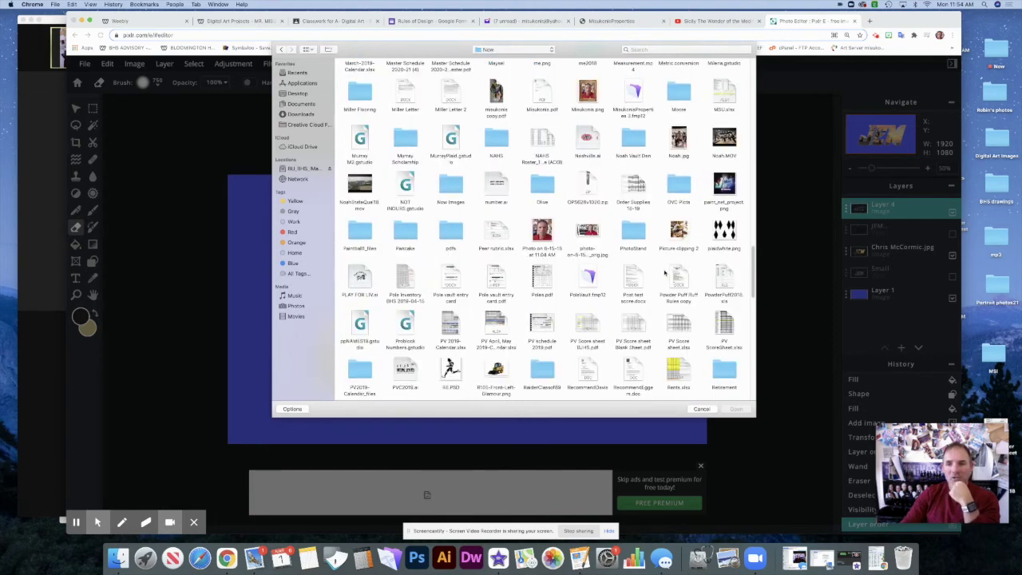
scroll(663, 272, "down", 6)
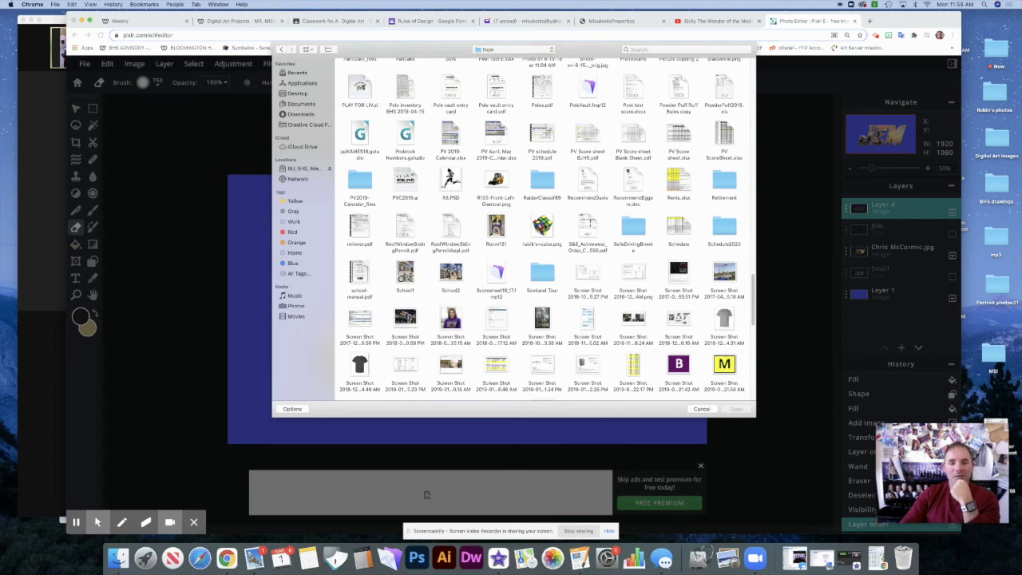
left_click(450, 276)
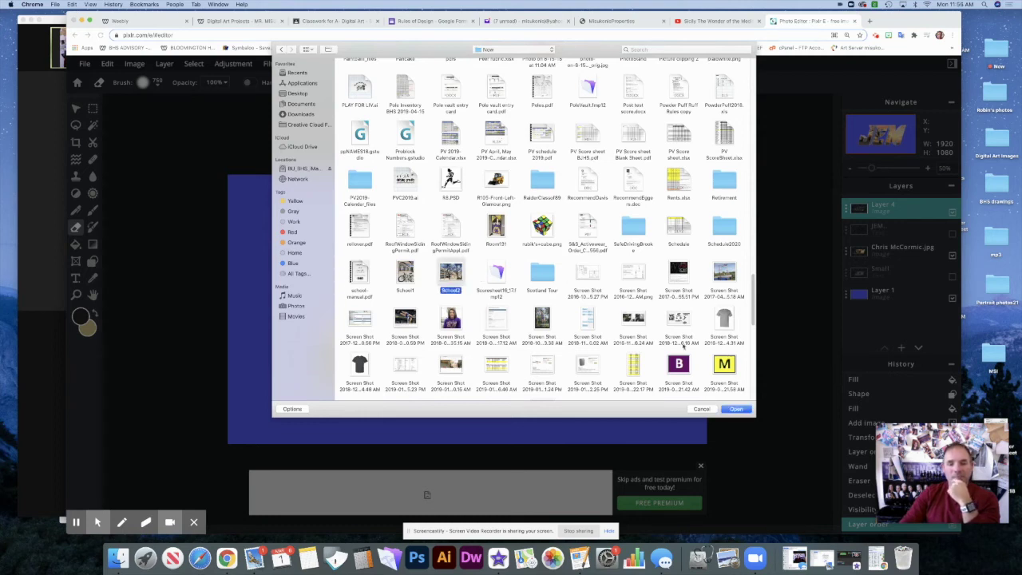
left_click(736, 408)
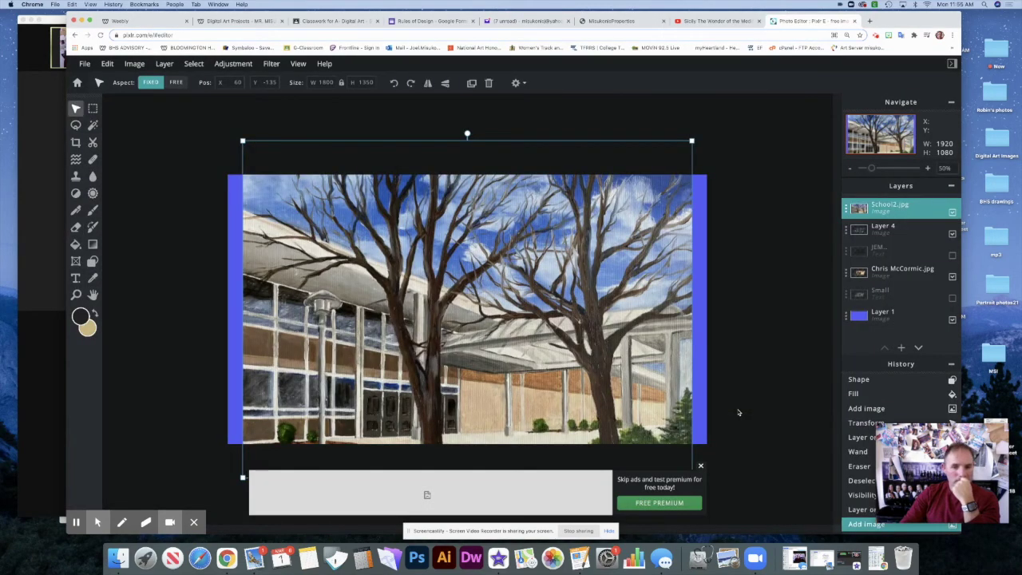
Step: Enlarge the school picture to about 1948 × 1461 px to cover the canvas and move its layer below the sunset photo
left_click_drag(660, 380, 631, 346)
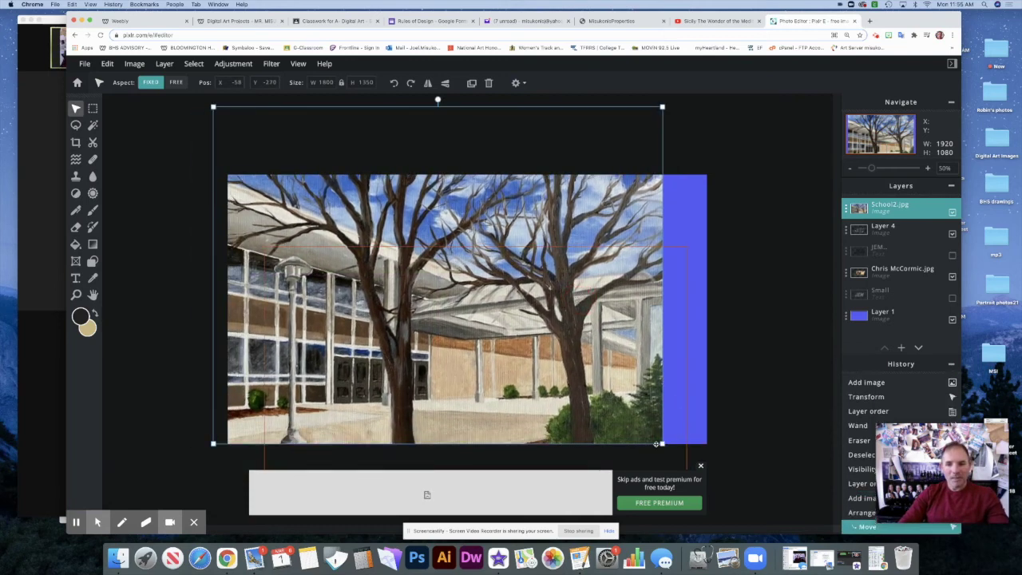
left_click_drag(662, 443, 739, 476)
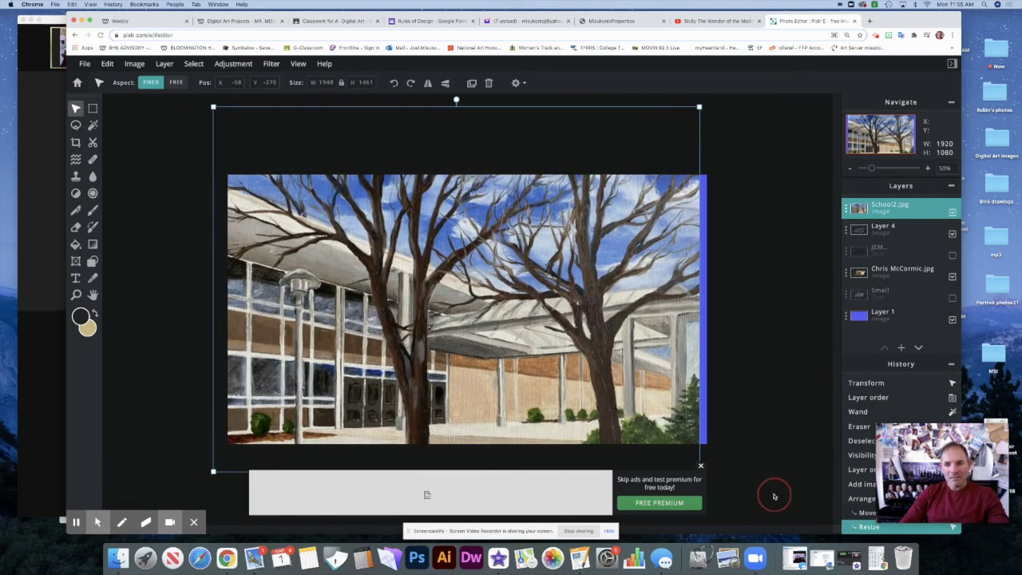
left_click_drag(648, 404, 660, 408)
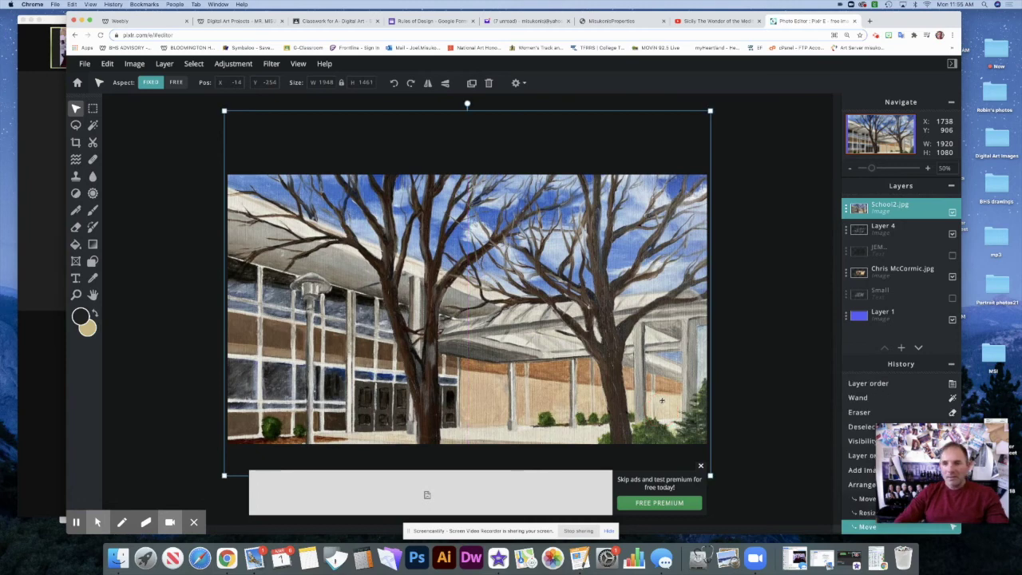
left_click_drag(910, 227, 909, 276)
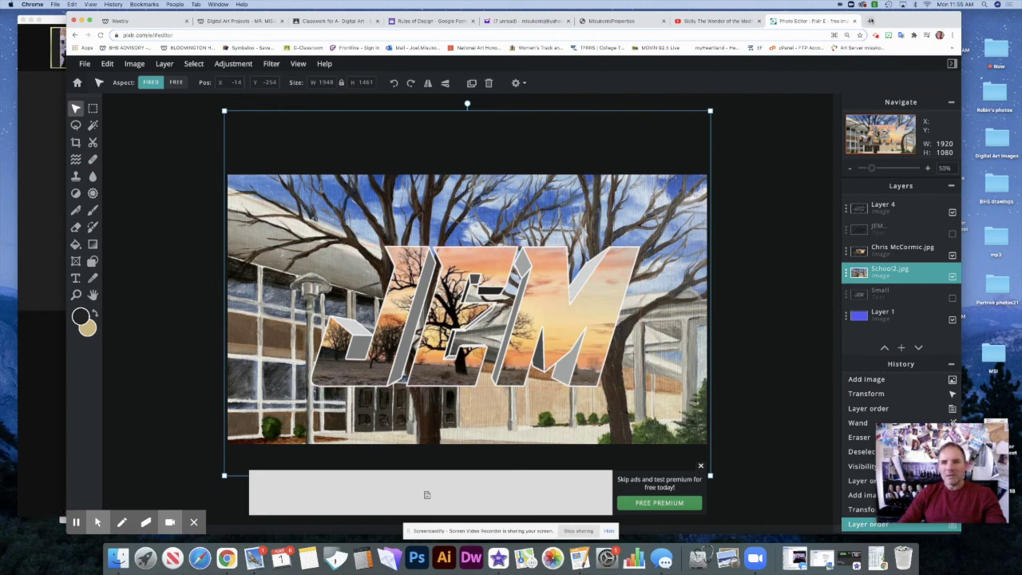
Step: Search Google for "space photos" in a new browser tab
left_click(870, 20)
left_click(599, 181)
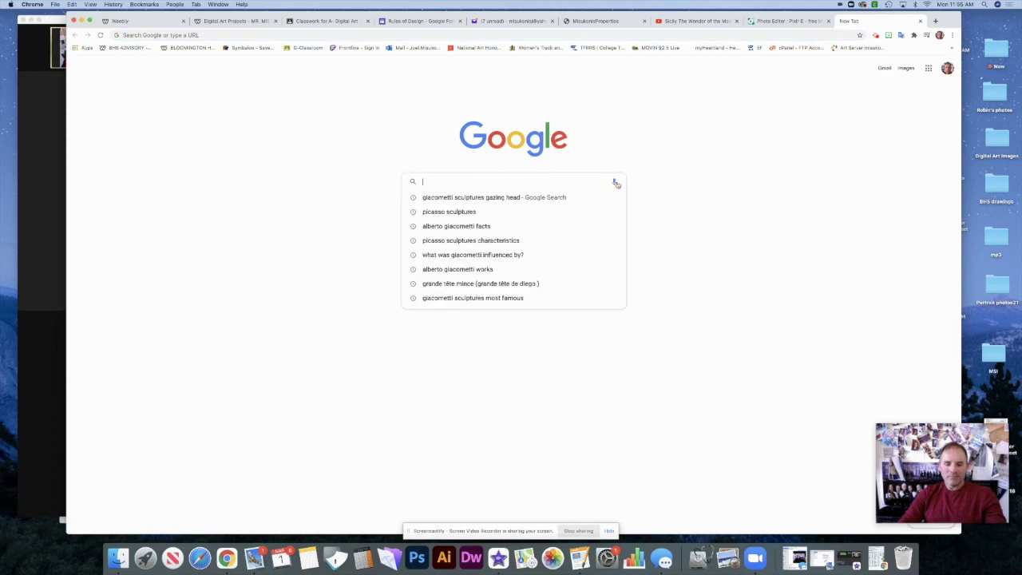
type("spac")
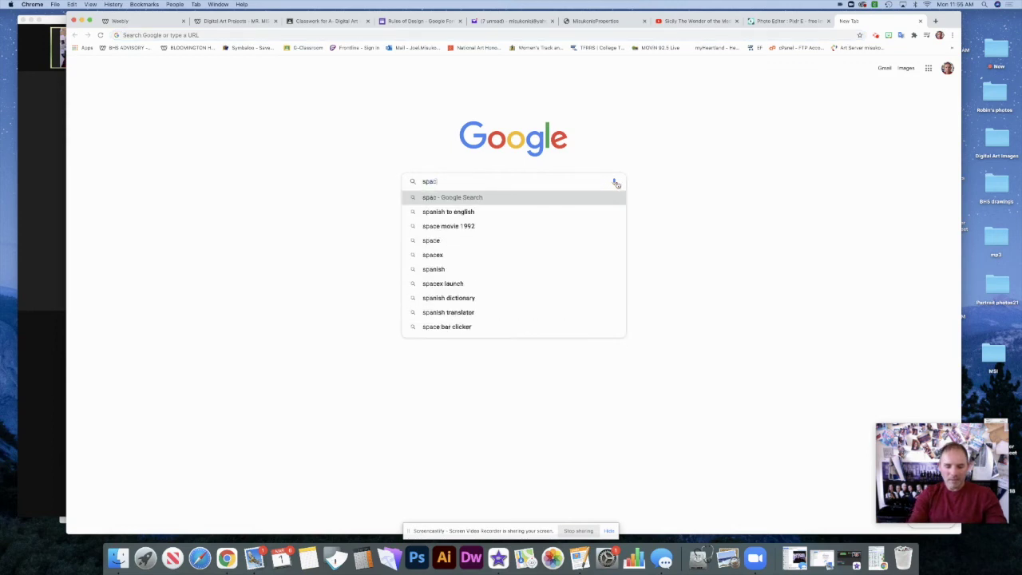
type("e photos")
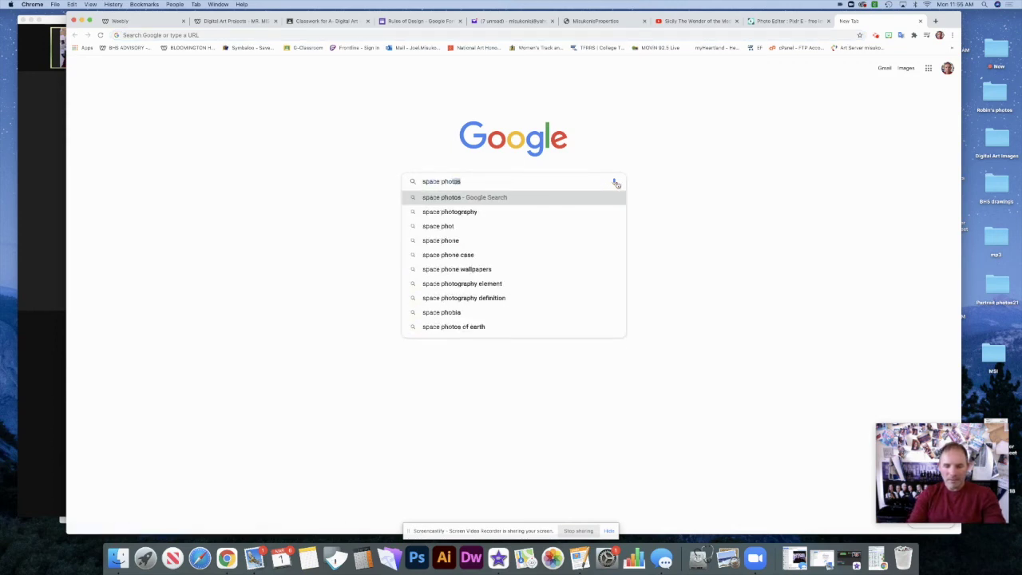
key("Return")
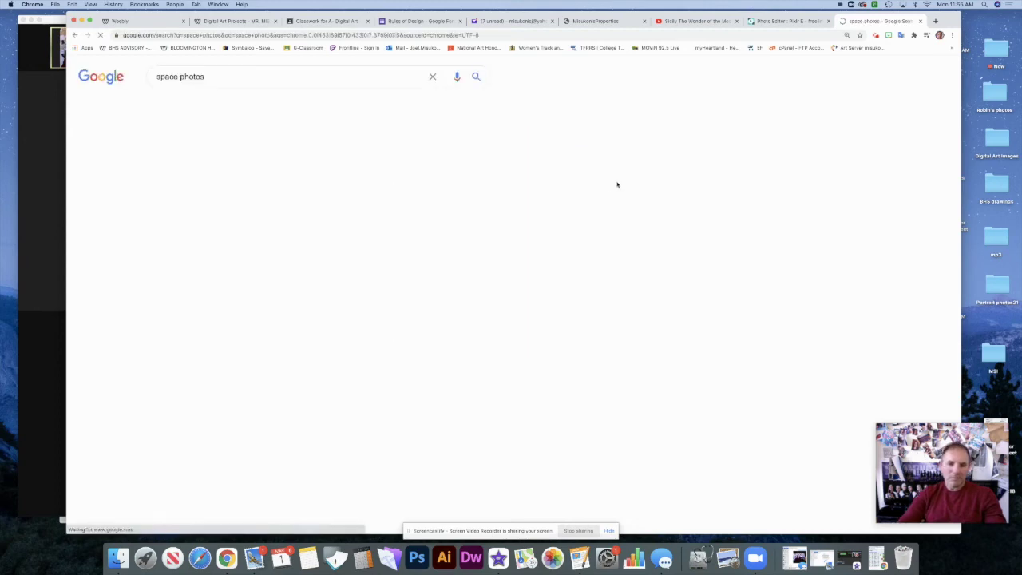
Step: Save the image "The best space photos of 2019" to the desktop and return to Pixlr E
left_click(209, 210)
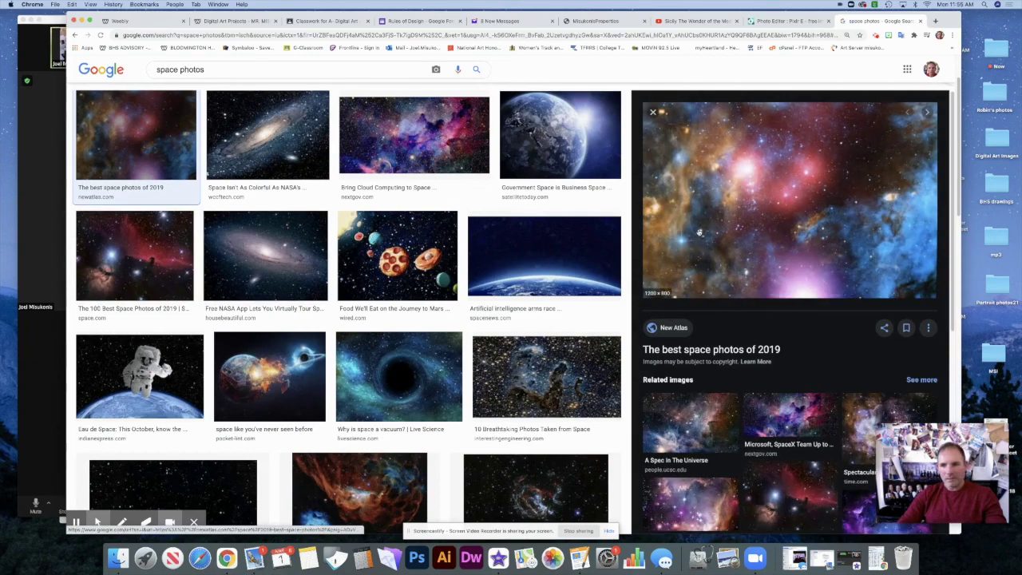
left_click_drag(700, 232, 956, 549)
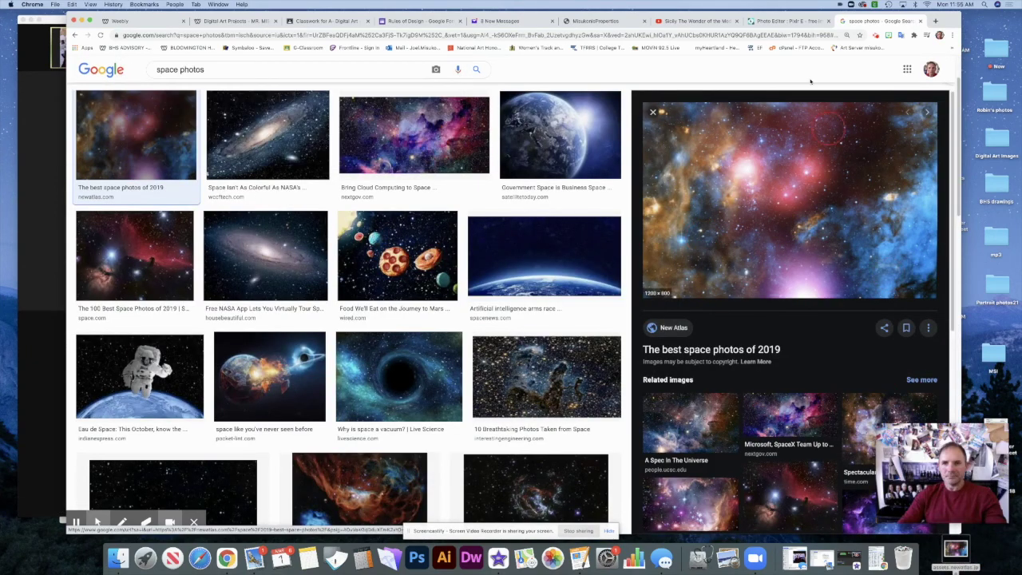
left_click(786, 21)
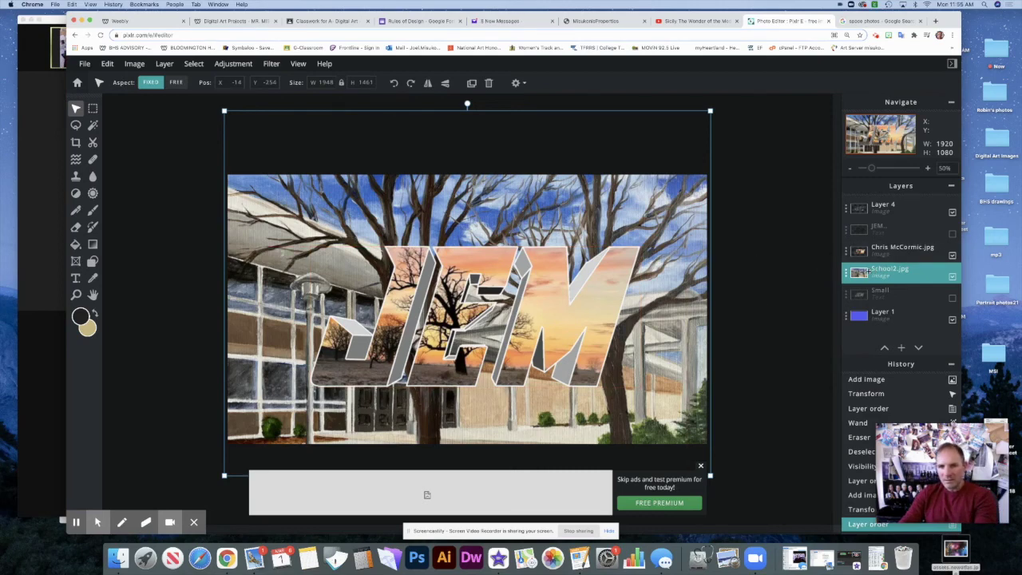
Step: Delete the School2.jpg layer
left_click(845, 271)
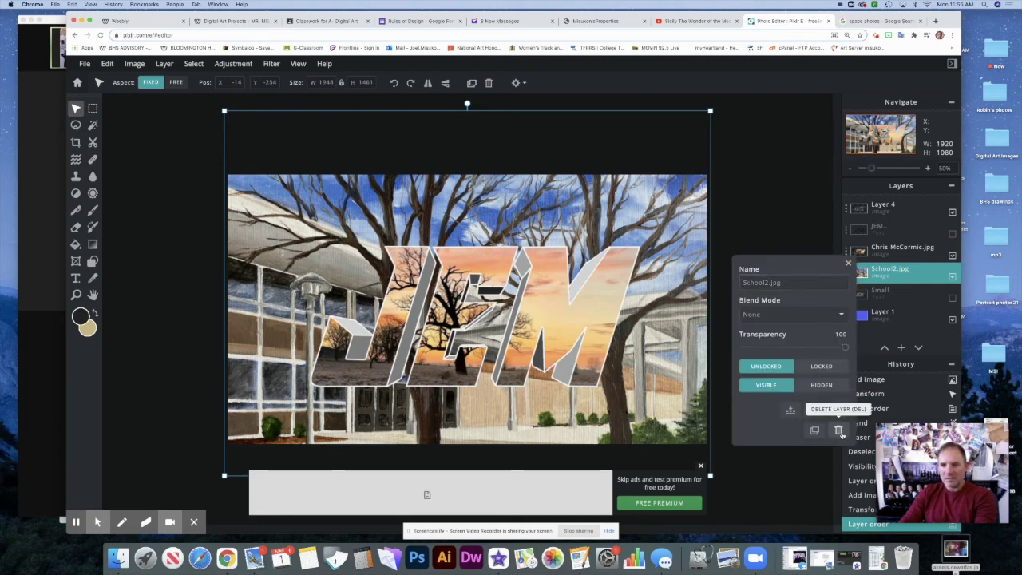
left_click(838, 430)
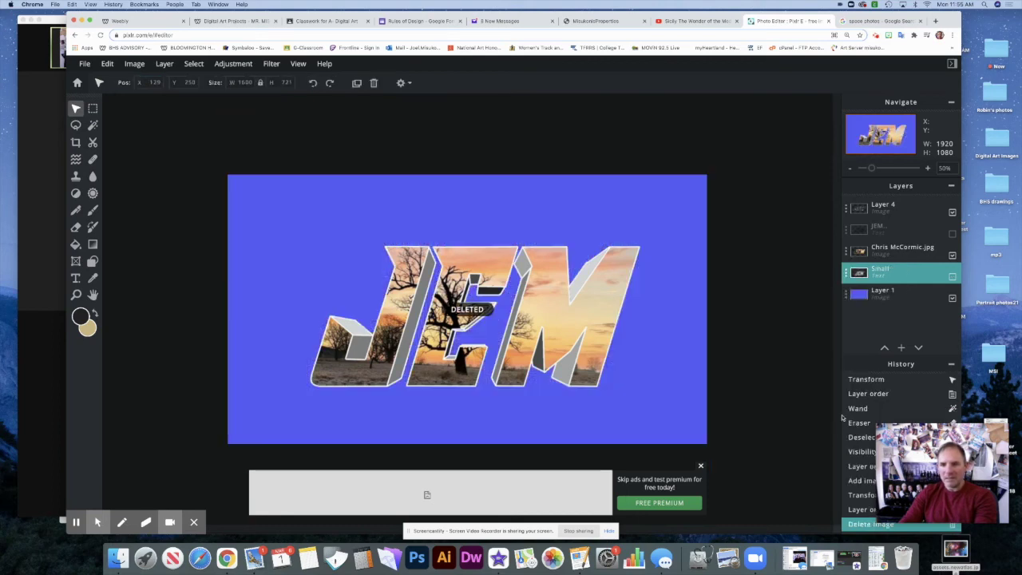
Step: Add assets.newatlas.jpg from the desktop as an image layer directly above the hidden Small text layer
left_click(900, 348)
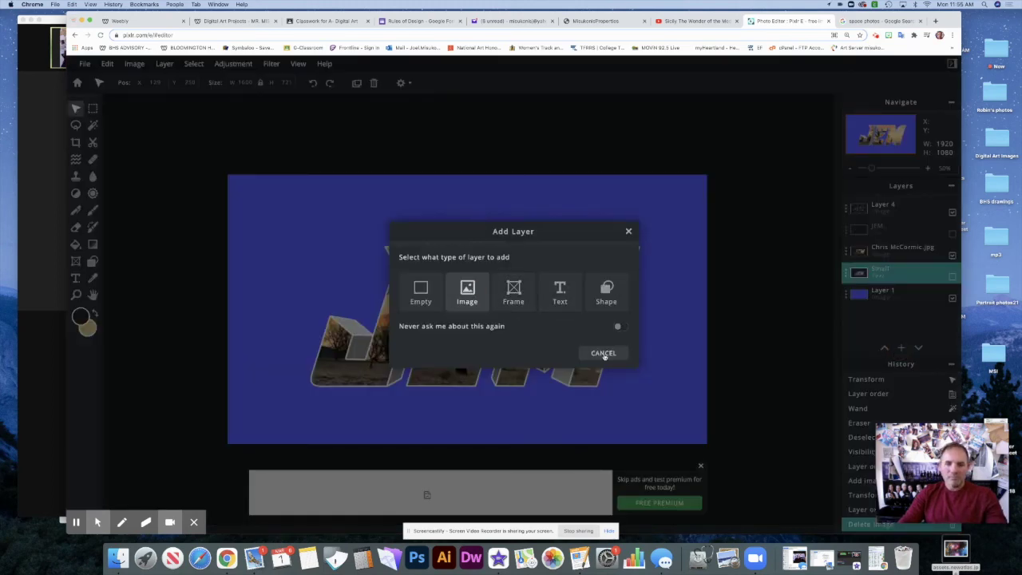
key("Escape")
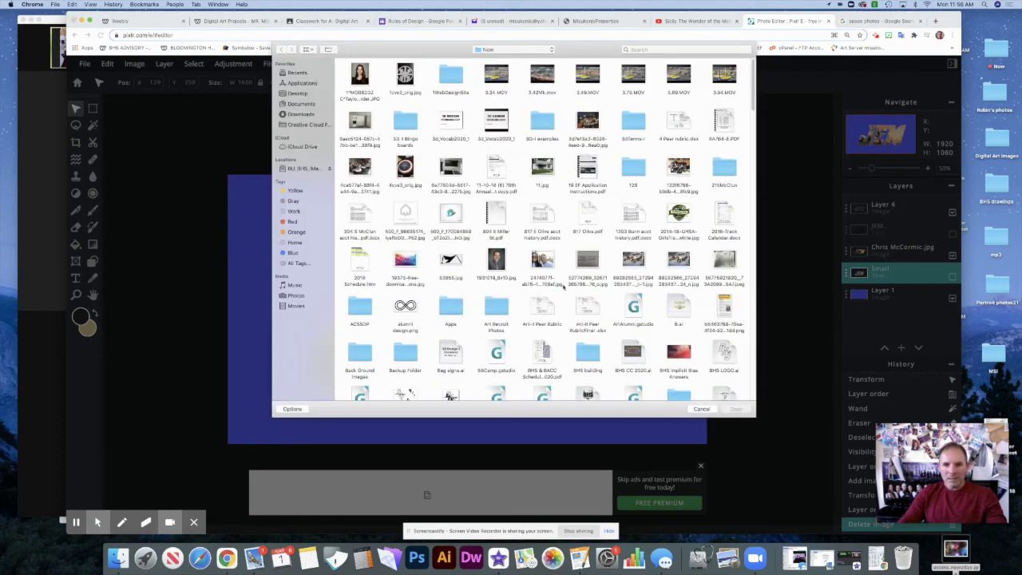
left_click(298, 95)
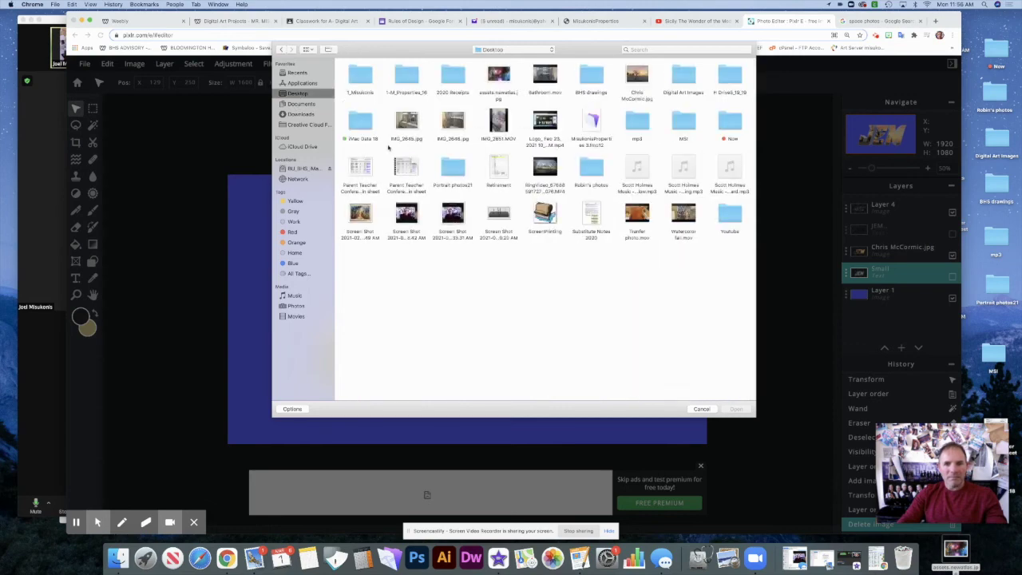
left_click(500, 77)
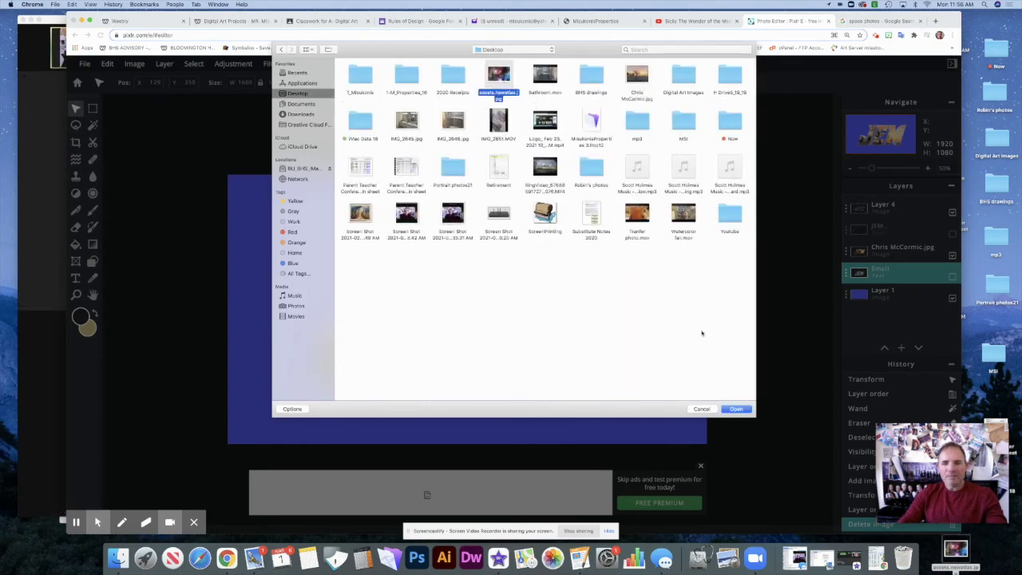
left_click(738, 408)
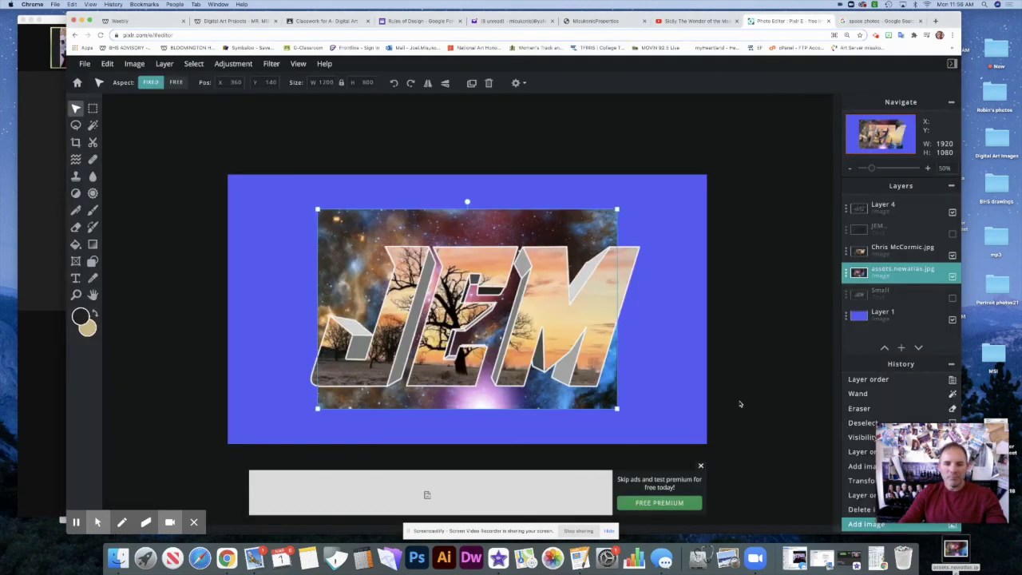
left_click_drag(578, 405, 529, 386)
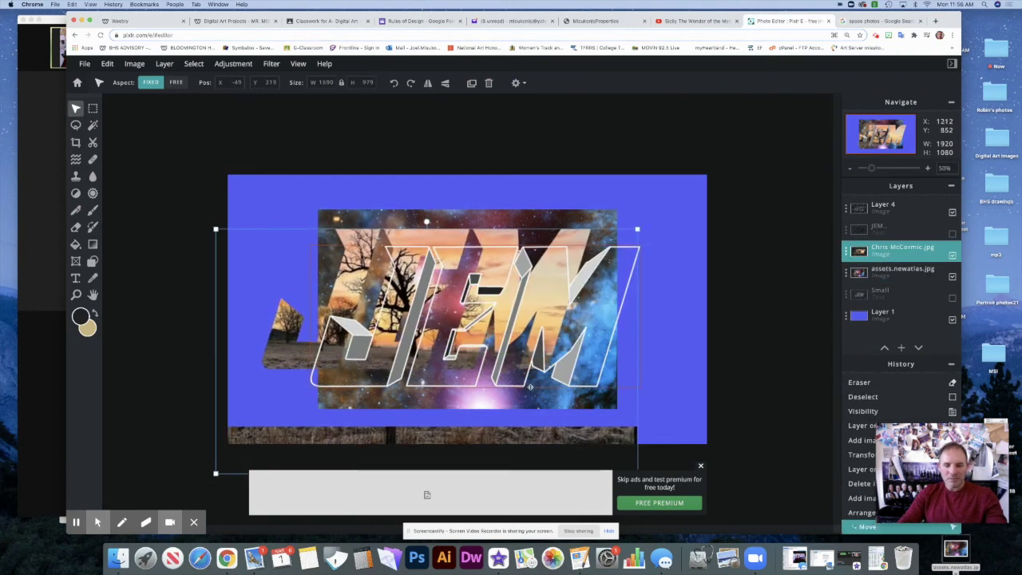
key("super+z")
key("super+z")
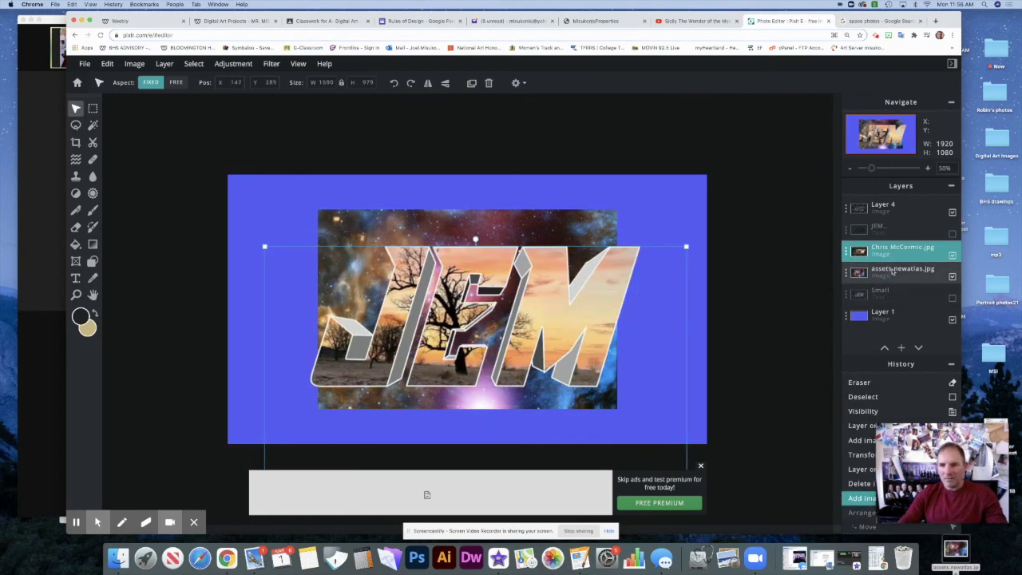
Step: Move the space photo to the canvas's upper-left corner and enlarge it to about 2114 × 1409 px so it fills the background
left_click(537, 229)
left_click_drag(518, 225, 428, 176)
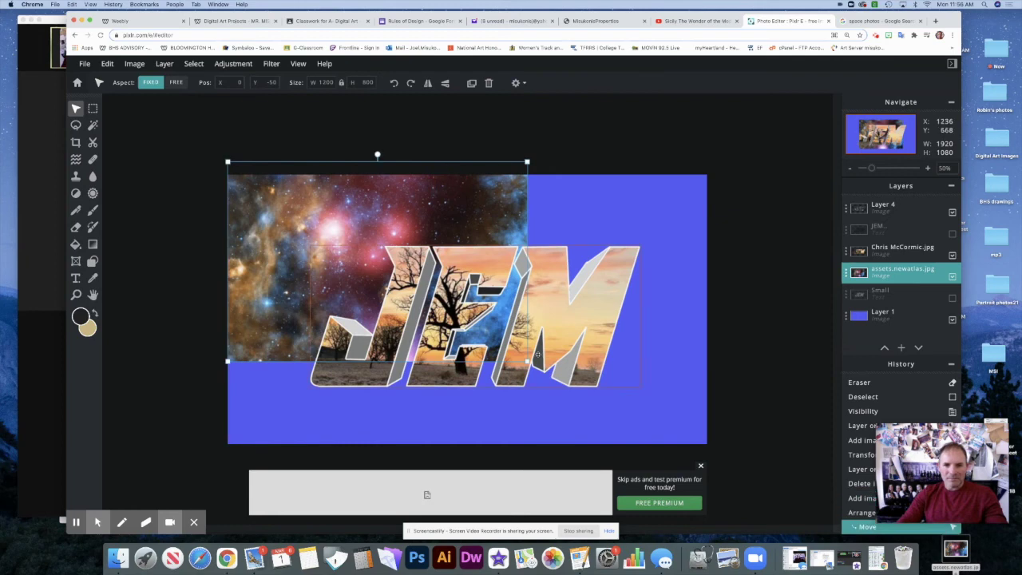
left_click_drag(529, 363, 752, 472)
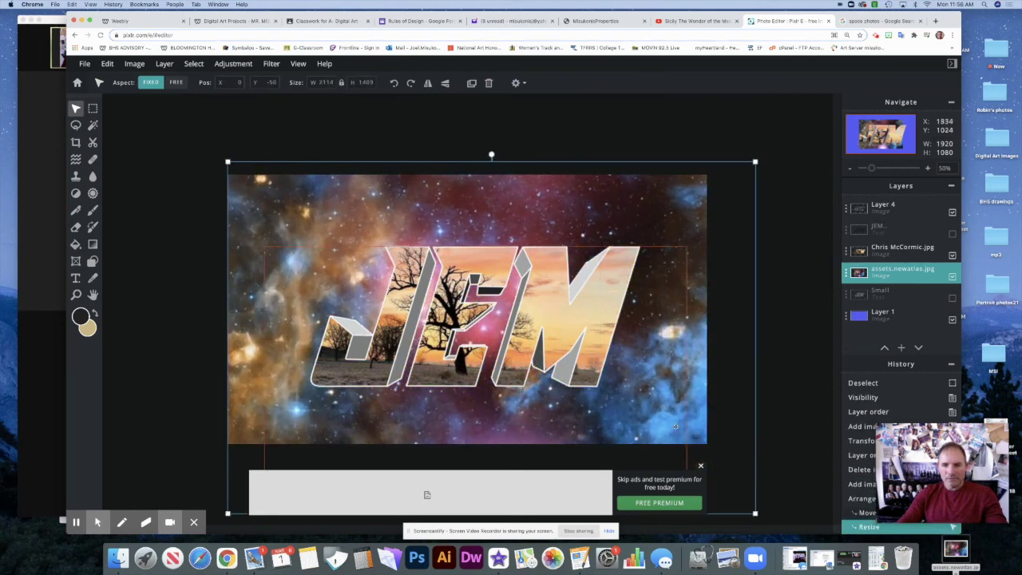
left_click(615, 287)
Step: Delete the solid blue background layer, Layer 1
left_click(857, 316)
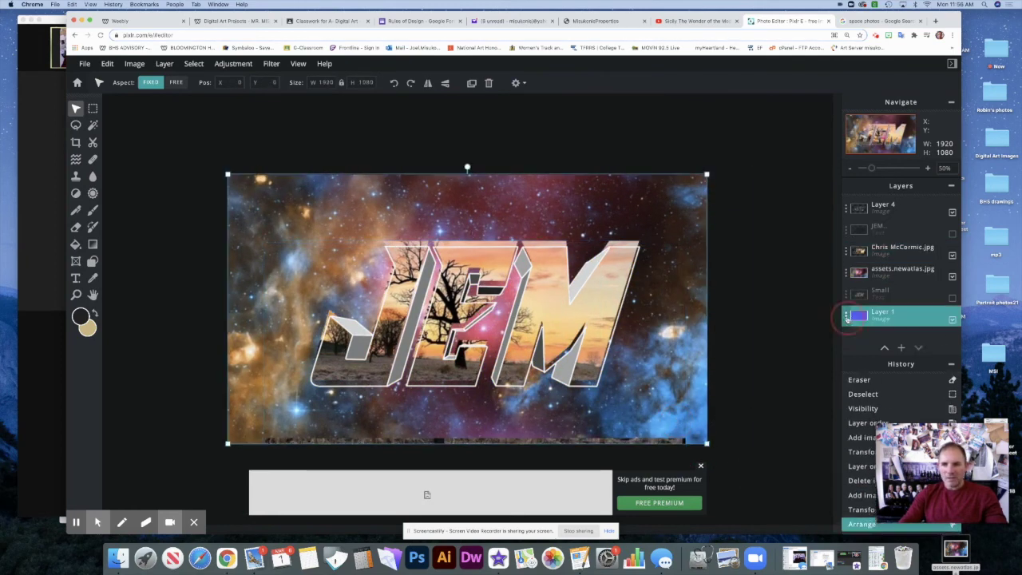
left_click(848, 319)
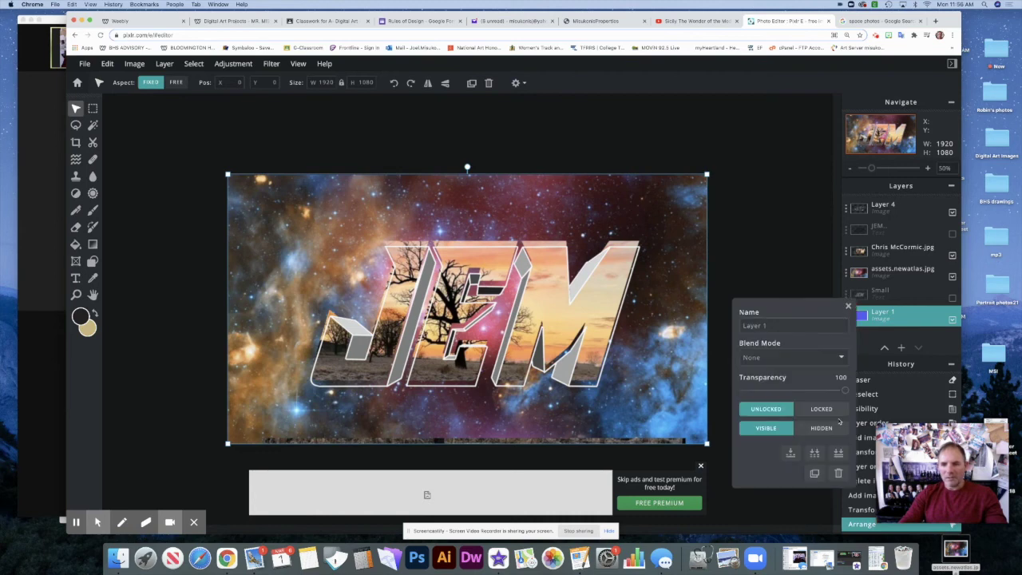
left_click(839, 472)
Step: Undo the recent moves of the sunset photo and the deletion of the blue background layer, then deselect all layers
left_click_drag(674, 389, 679, 391)
key("super+z")
key("super+z")
key("super+z")
key("super+z")
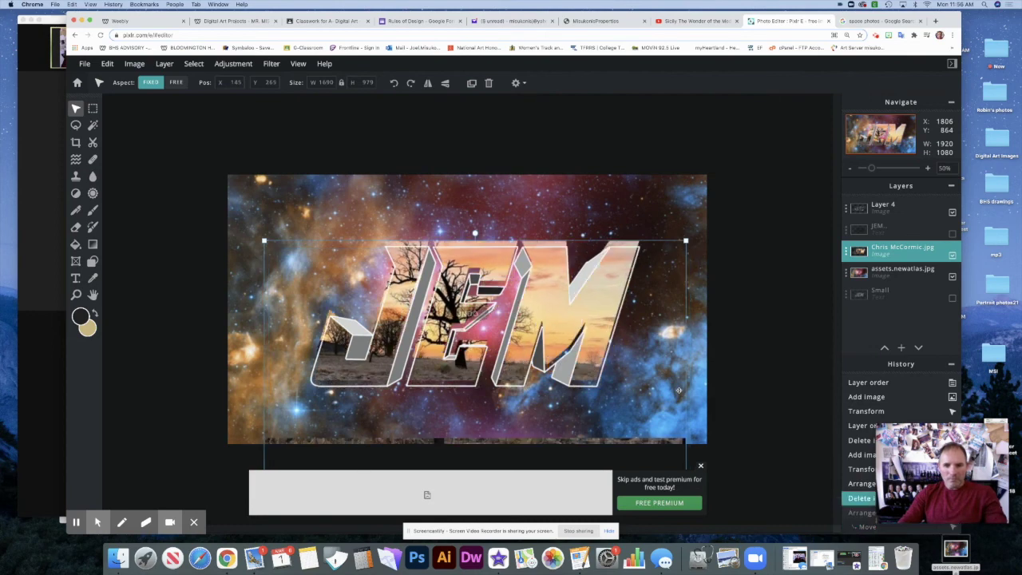
left_click(771, 351)
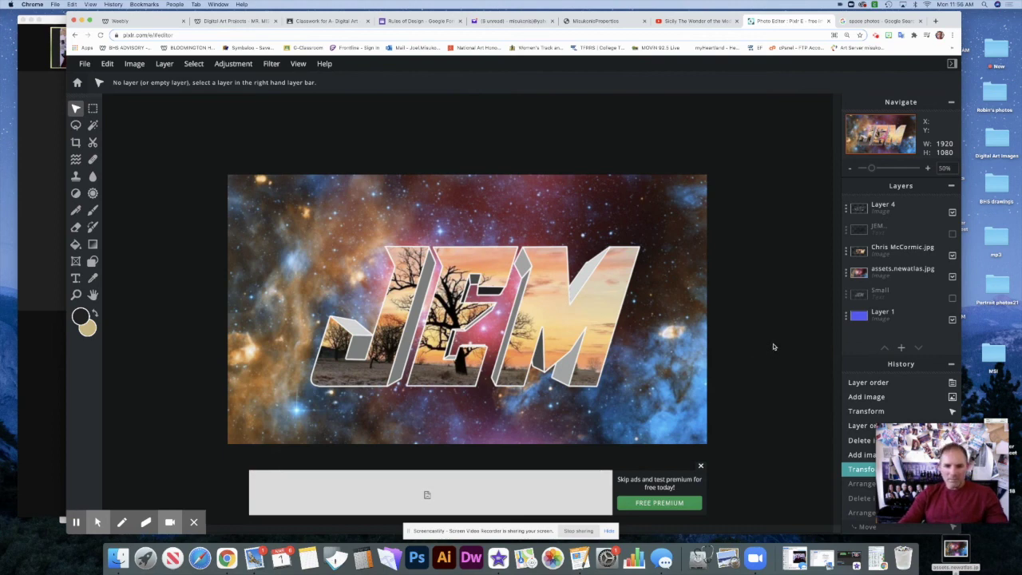
Step: Move Layer 4, the hidden JEM text layer and the sunset photo layer together about 176 px up and 17 px left
left_click(891, 253)
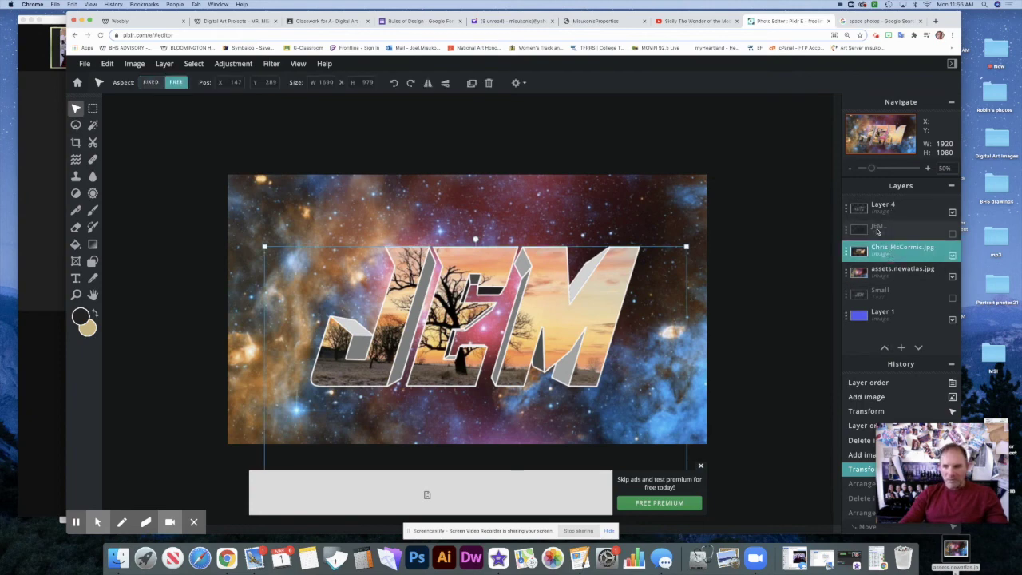
left_click(878, 229, "shift")
left_click(882, 207, "shift")
left_click(606, 288)
left_click_drag(605, 288, 601, 243)
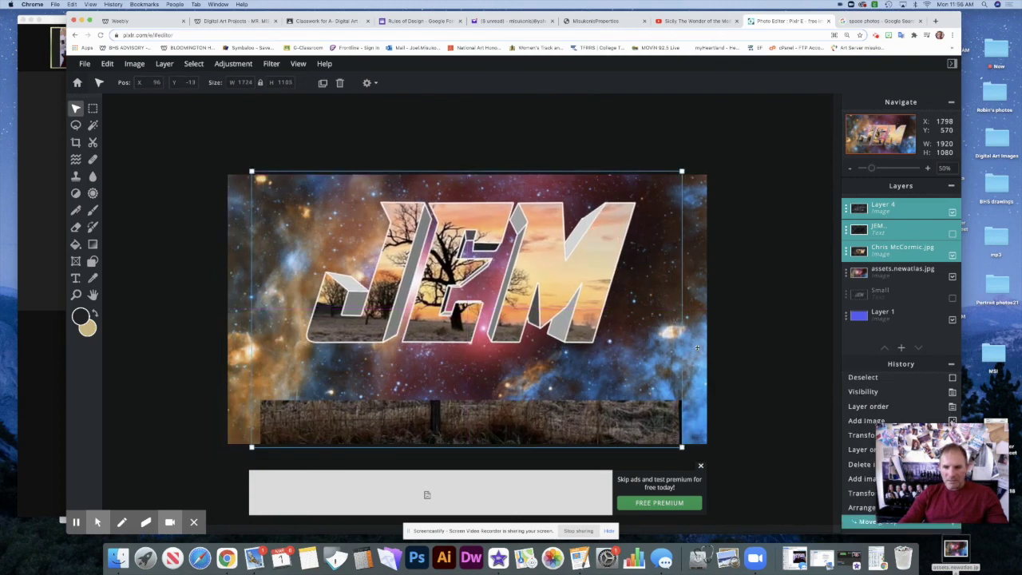
left_click(768, 408)
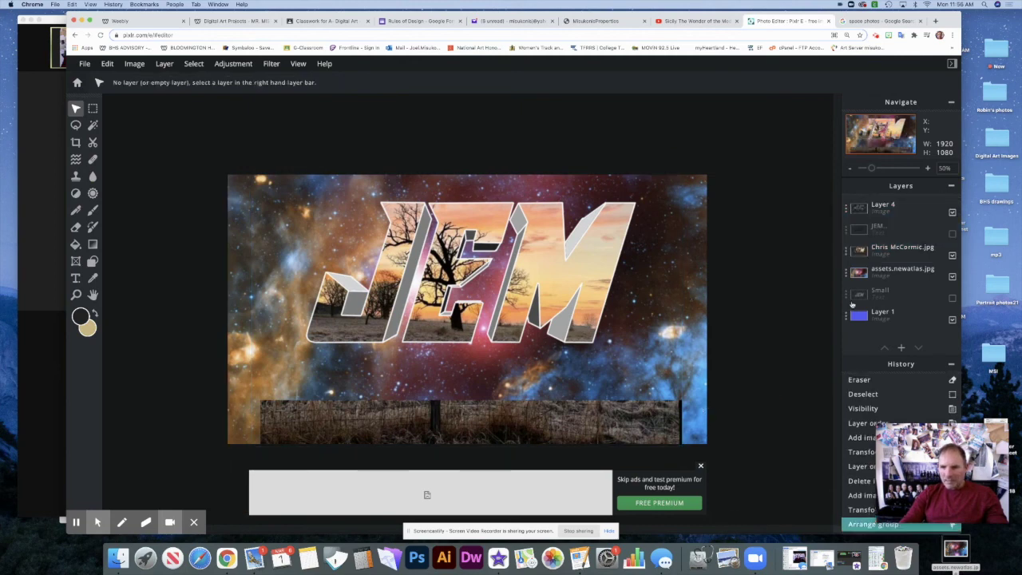
Step: Erase the leftover strip of the sunset photo below the letters with a 750 px soft eraser
left_click(890, 251)
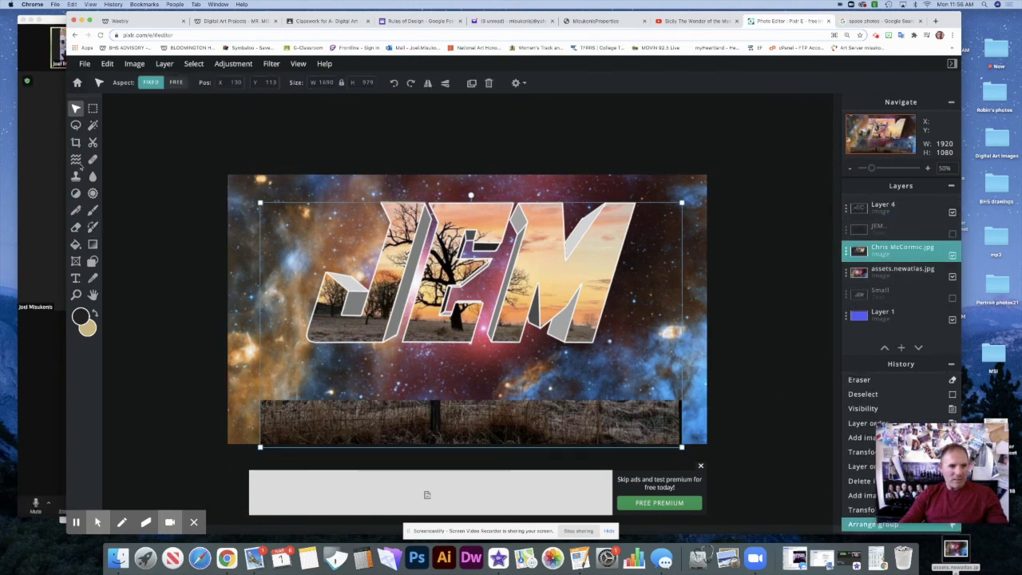
left_click(76, 227)
mouse_move(239, 376)
left_mouse_down()
mouse_move(244, 440)
mouse_move(551, 419)
mouse_move(711, 434)
mouse_move(365, 447)
mouse_move(335, 439)
mouse_move(662, 445)
mouse_move(290, 388)
left_mouse_up()
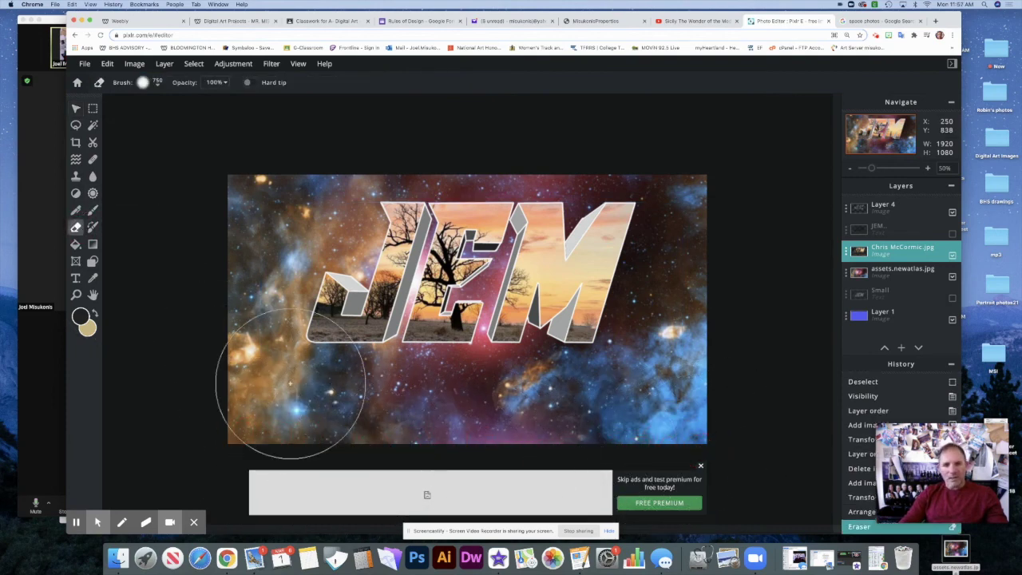
Step: Add a text layer above the sunset photo layer with the Raidercrusader font at size 135
left_click(900, 348)
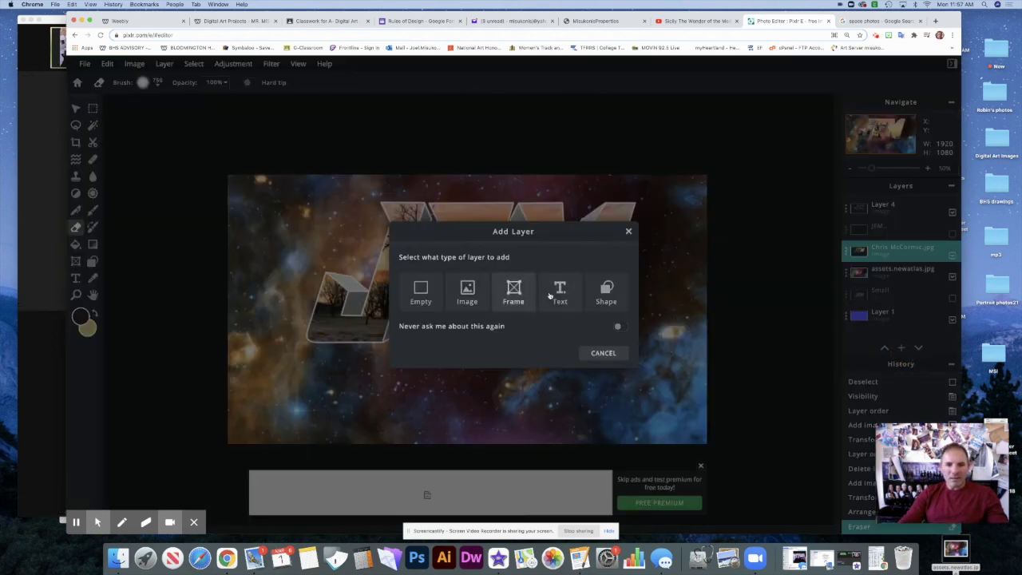
left_click(560, 292)
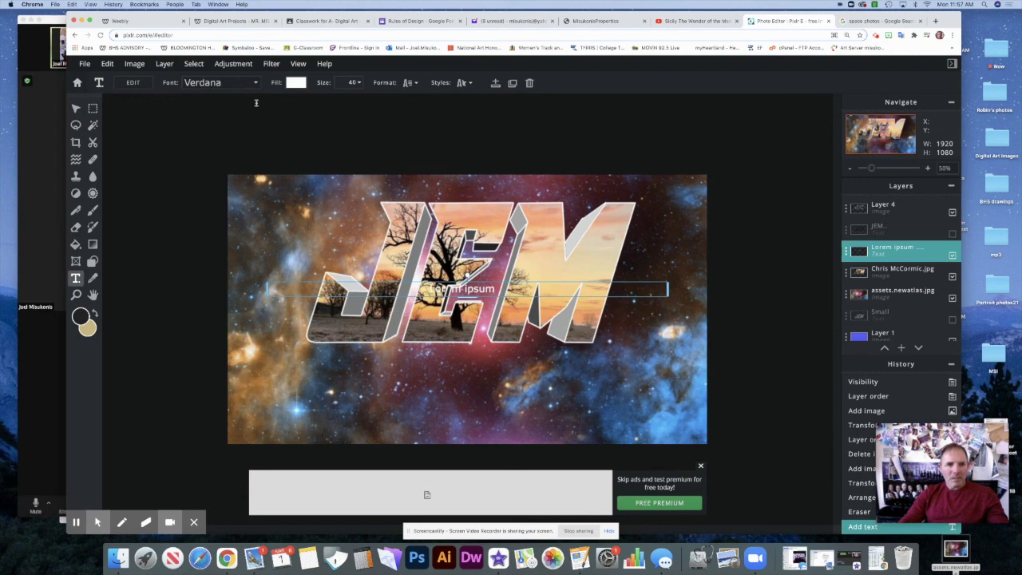
left_click(241, 84)
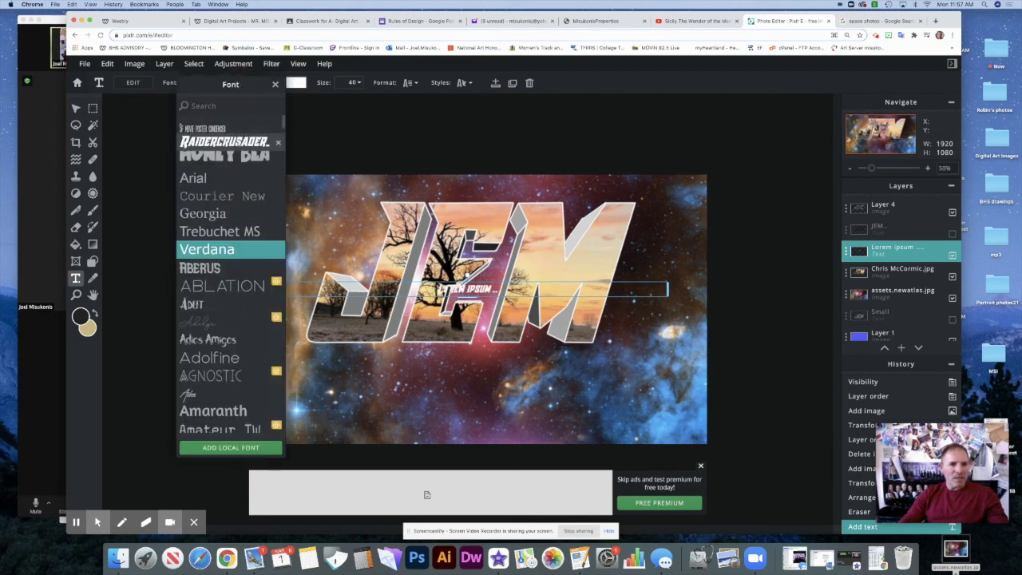
left_click(238, 141)
left_click(359, 83)
left_click(297, 100)
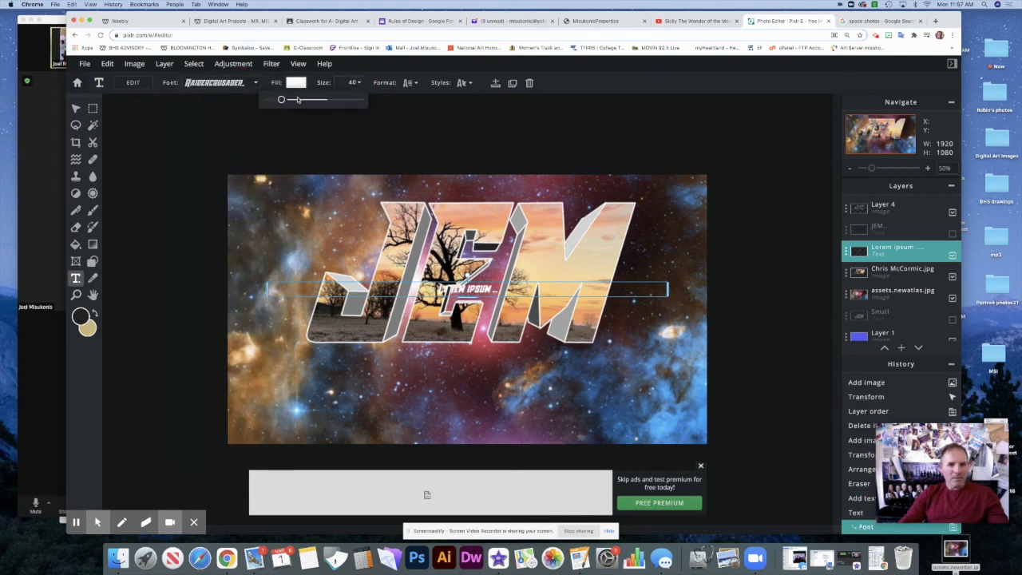
left_click_drag(297, 99, 306, 99)
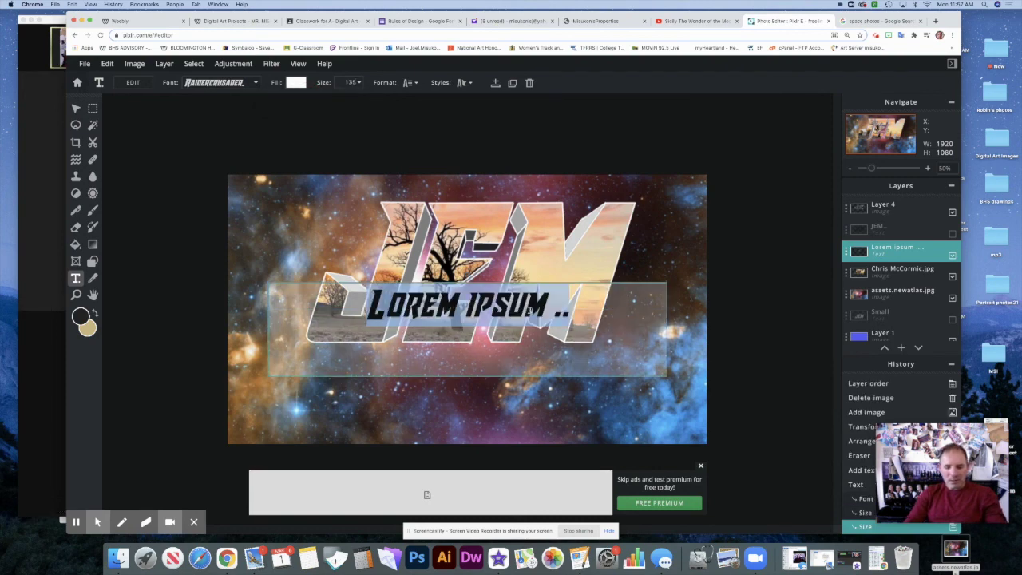
Step: Replace the placeholder text with "Digital Art 2021" and finish editing the text
type("S")
key("BackSpace")
type("Digita")
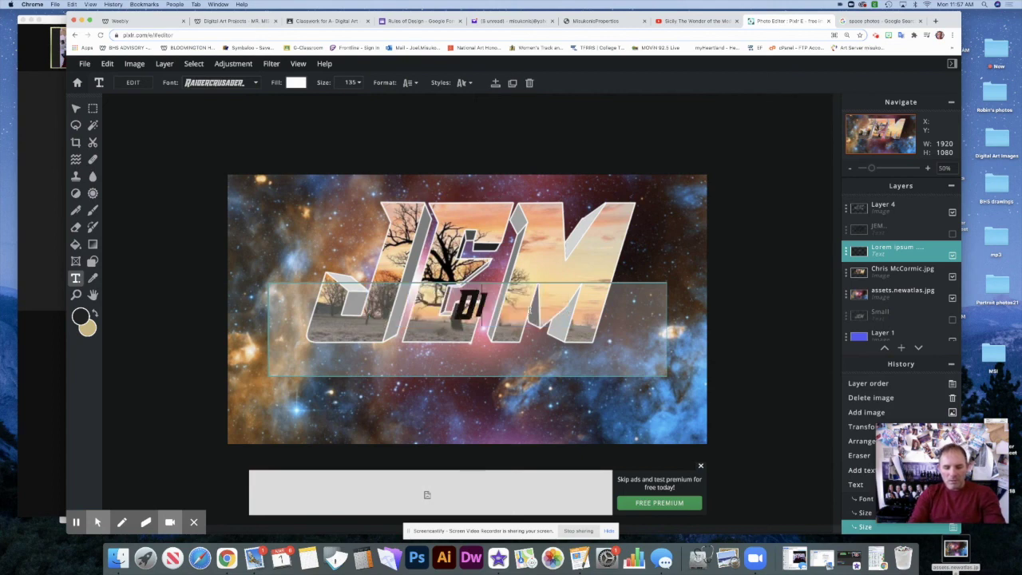
type("l Art")
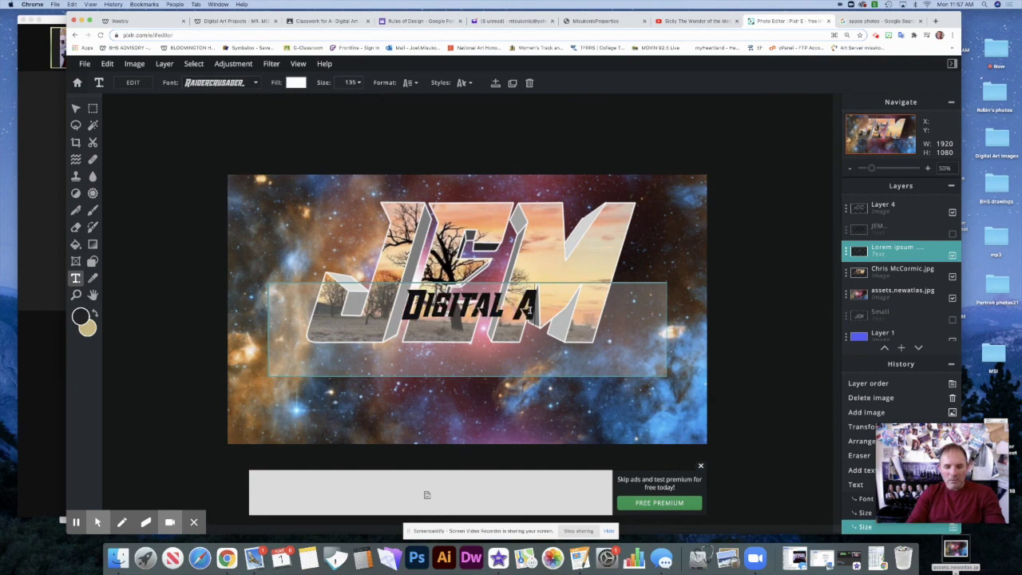
type(" 20")
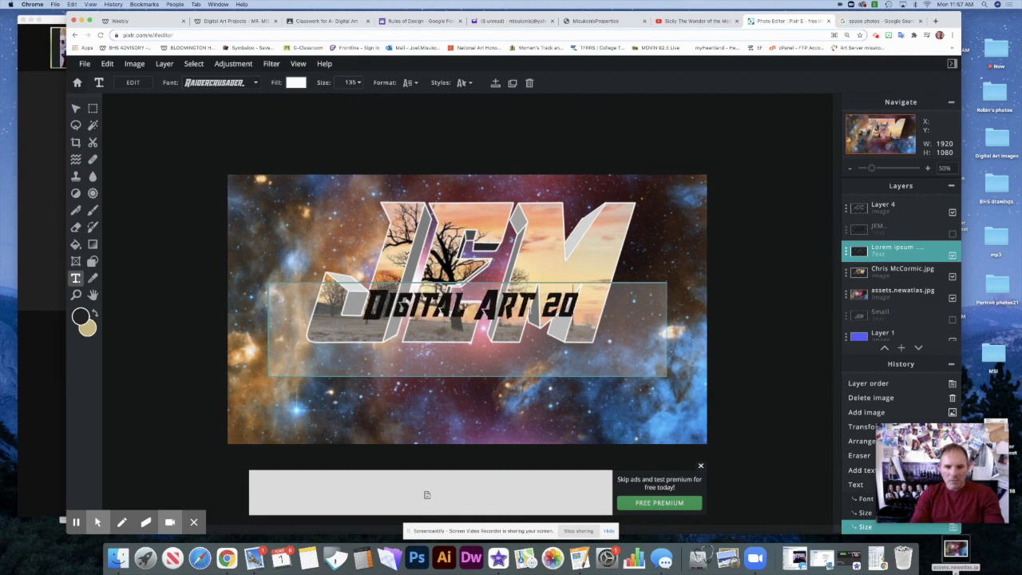
type("21")
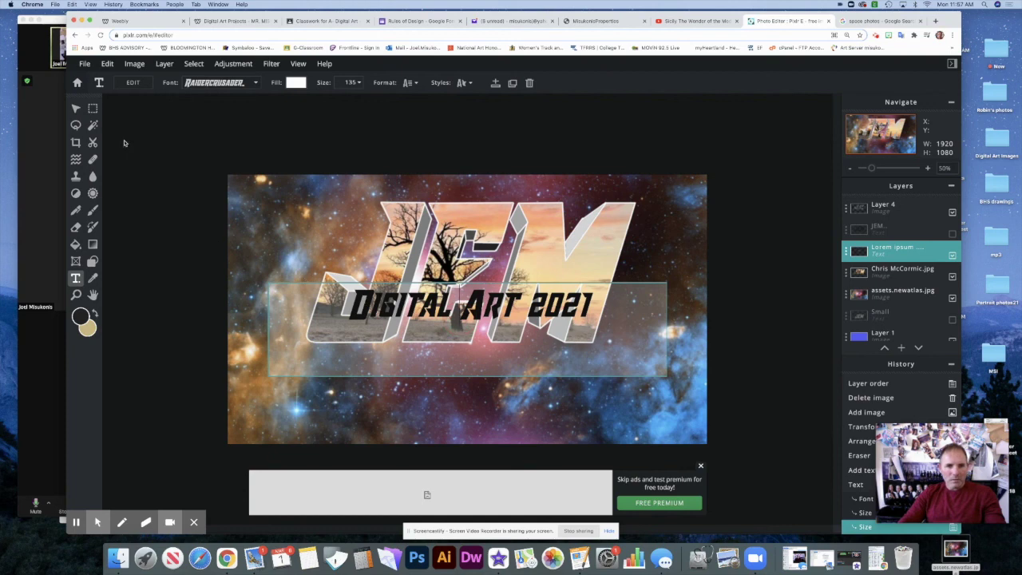
left_click(76, 109)
left_click_drag(475, 315, 529, 388)
key("super+z")
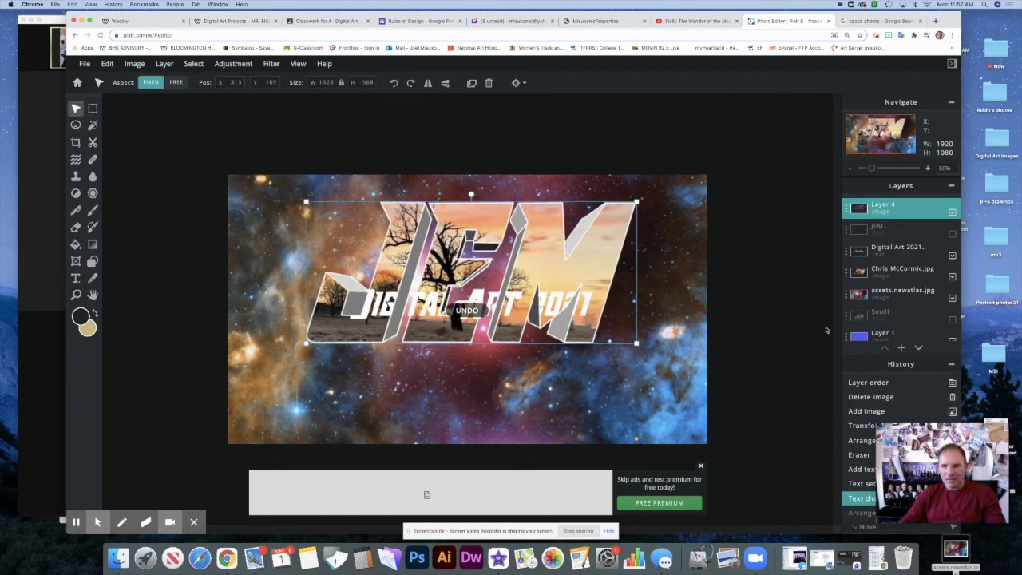
key("super+z")
left_click(558, 307)
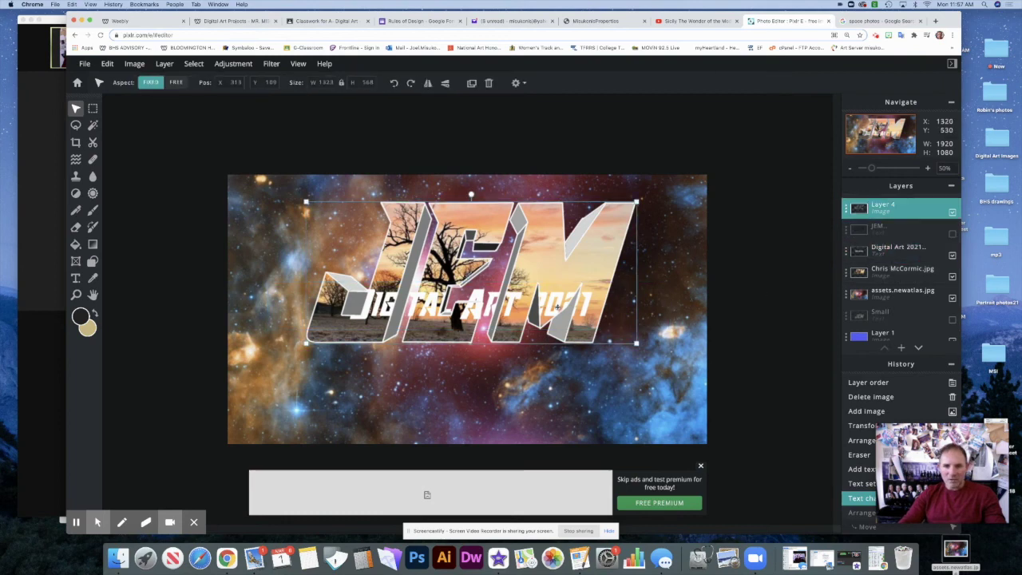
Step: Bring the "Digital Art 2021" text layer to the top of the layer stack and move the text just below the JEM letters
left_click_drag(898, 247, 899, 202)
left_click_drag(575, 305, 622, 373)
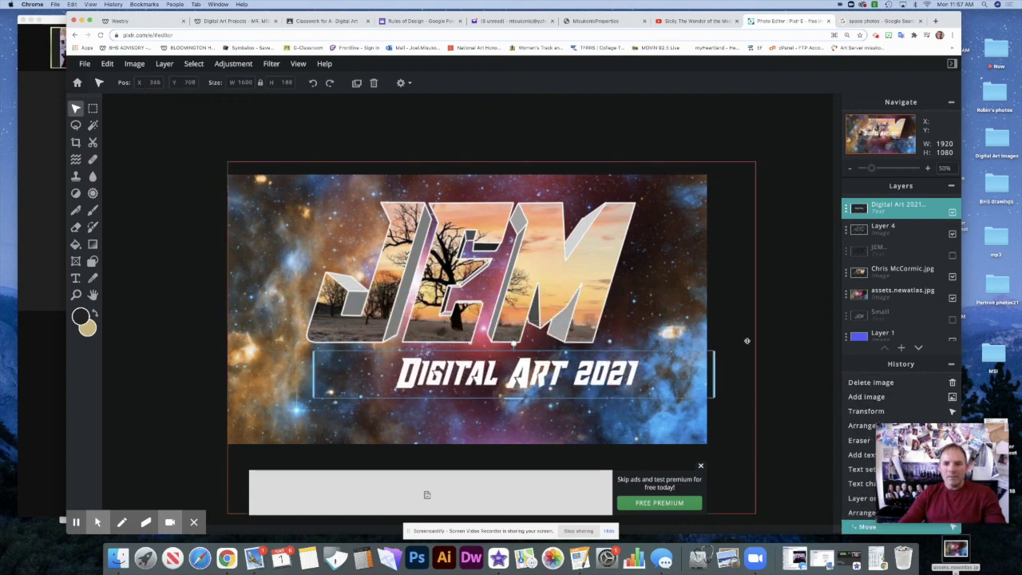
left_click(763, 338)
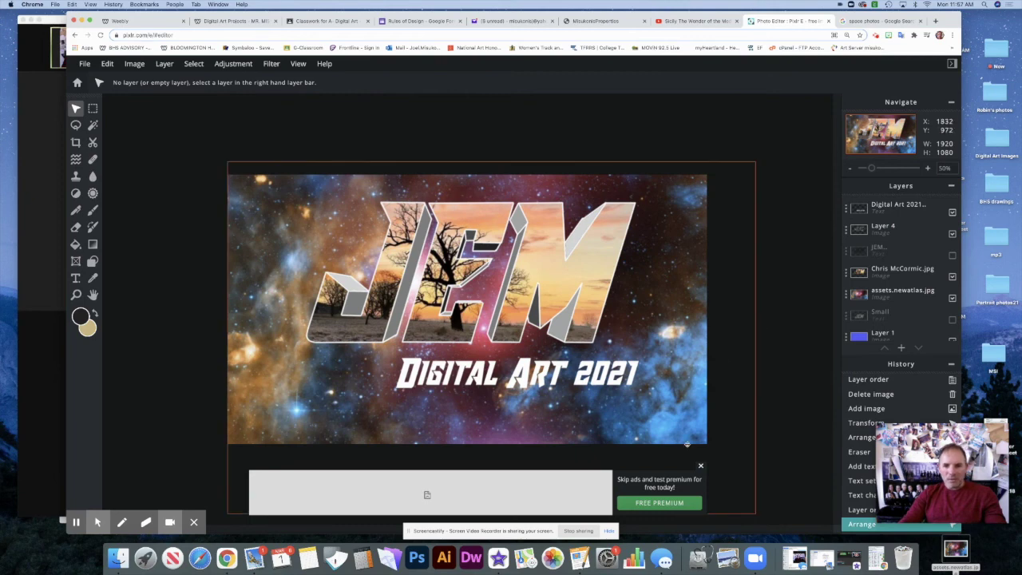
Step: Dismiss the advertisement and download the logo as a 1920 × 1080 JPG named "Assignment 3E- Making a logo" at 90% quality
left_click(700, 466)
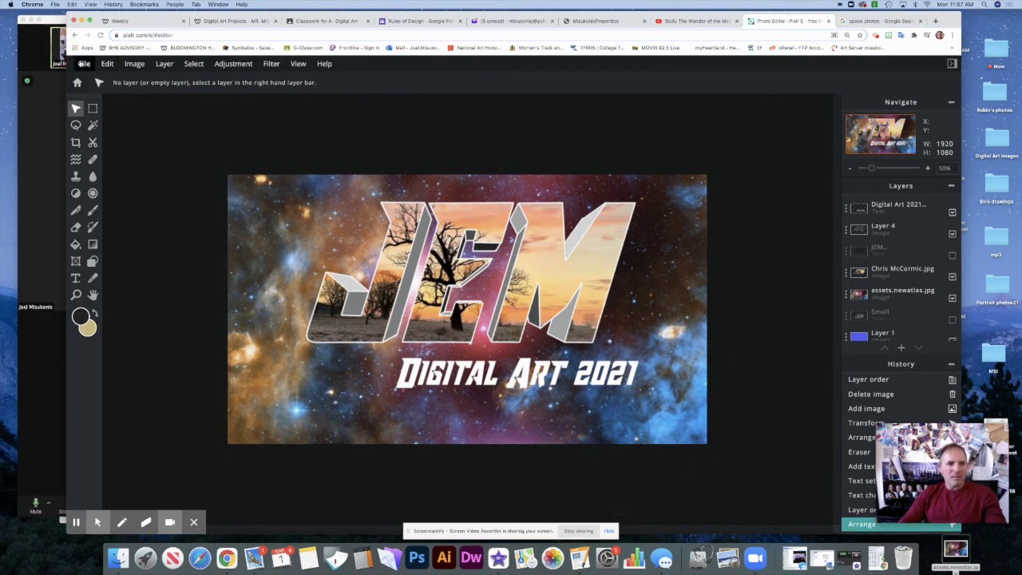
left_click(84, 64)
left_click(90, 151)
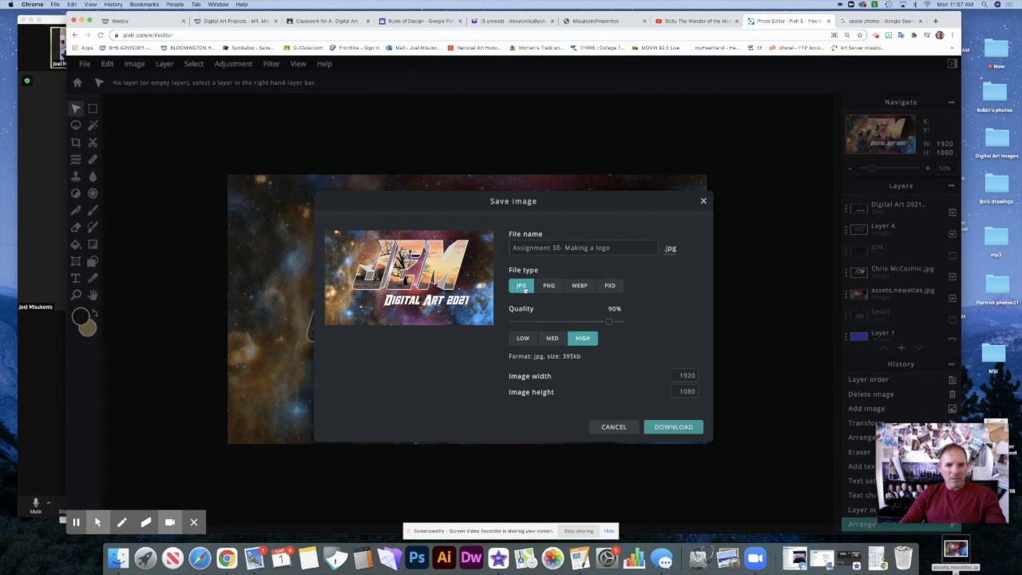
left_click(675, 426)
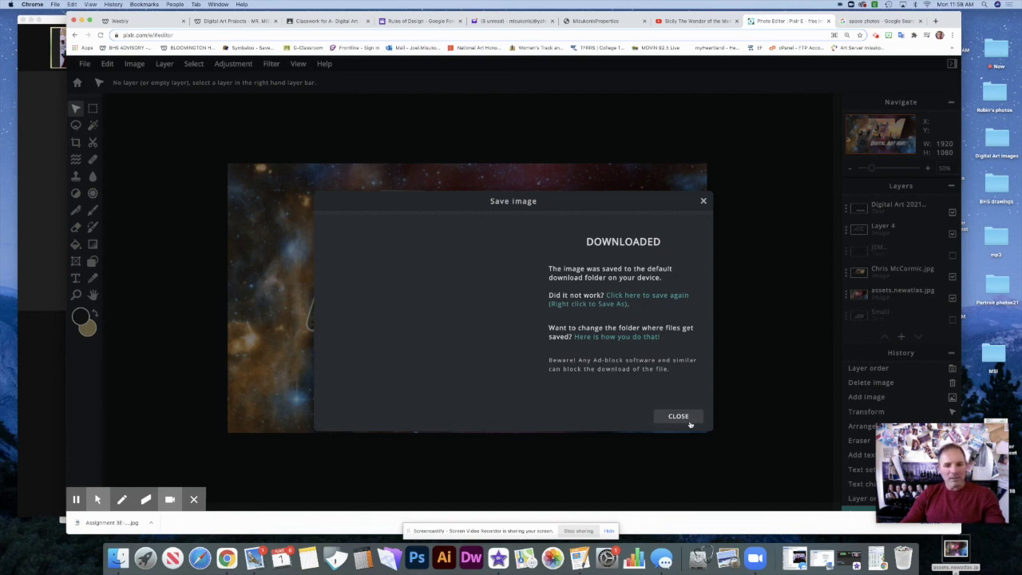
left_click(680, 417)
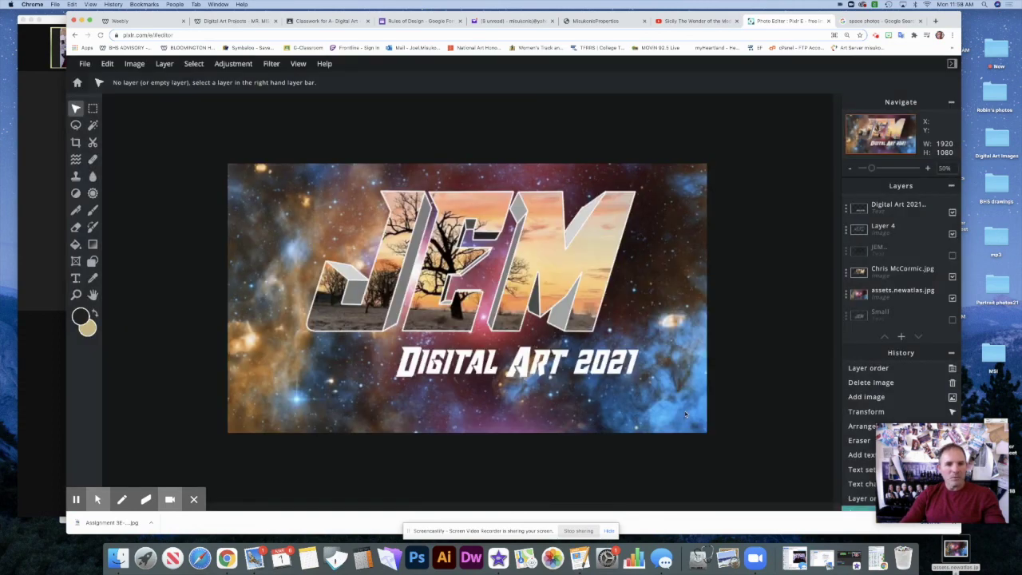